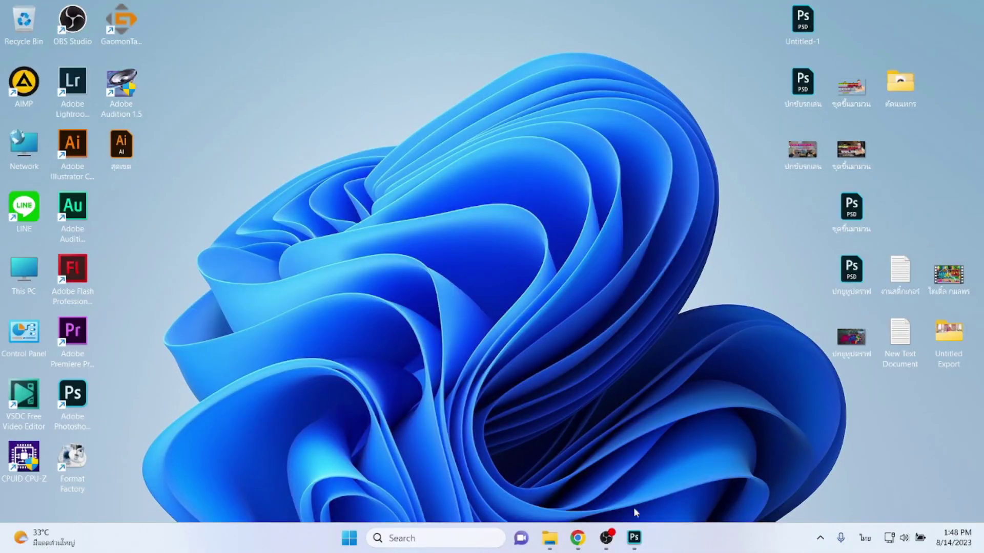
# Bring the blank 1920 x 1080 px Untitled-1 Photoshop document to the front
pyautogui.click(641, 544)
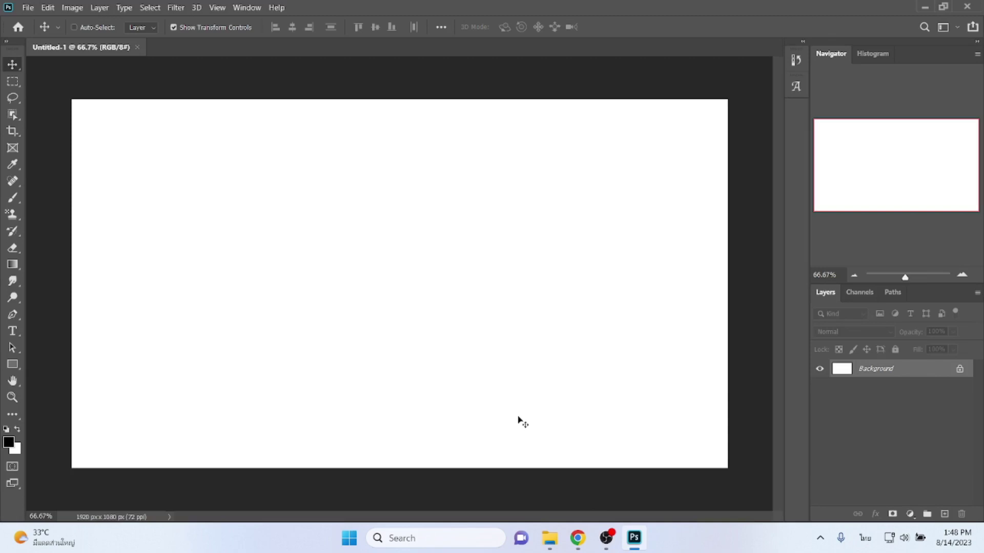
# Unlock the background and add a 120 pt 'รัก' text layer in the sd prostreet2 font
pyautogui.click(959, 370)
pyautogui.press('t')
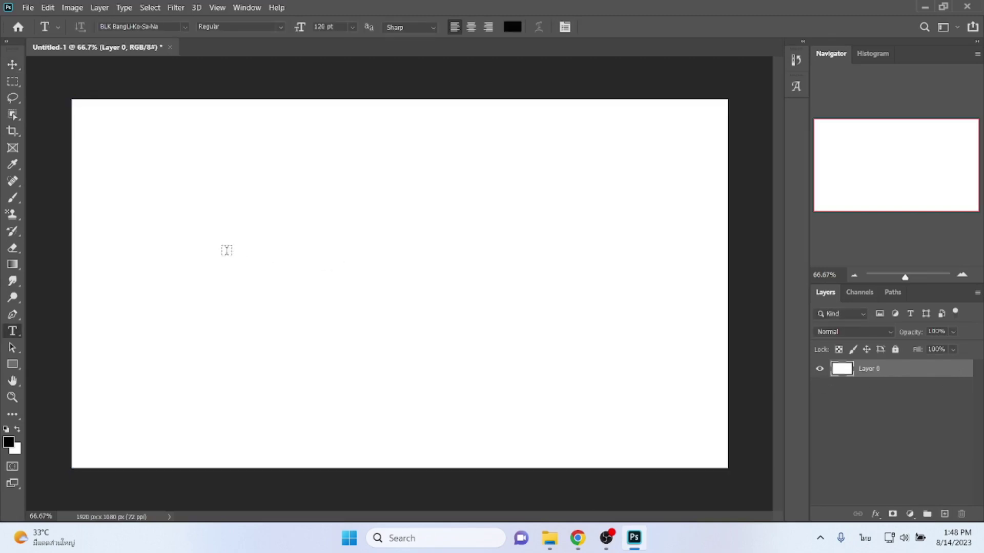
pyautogui.click(208, 238)
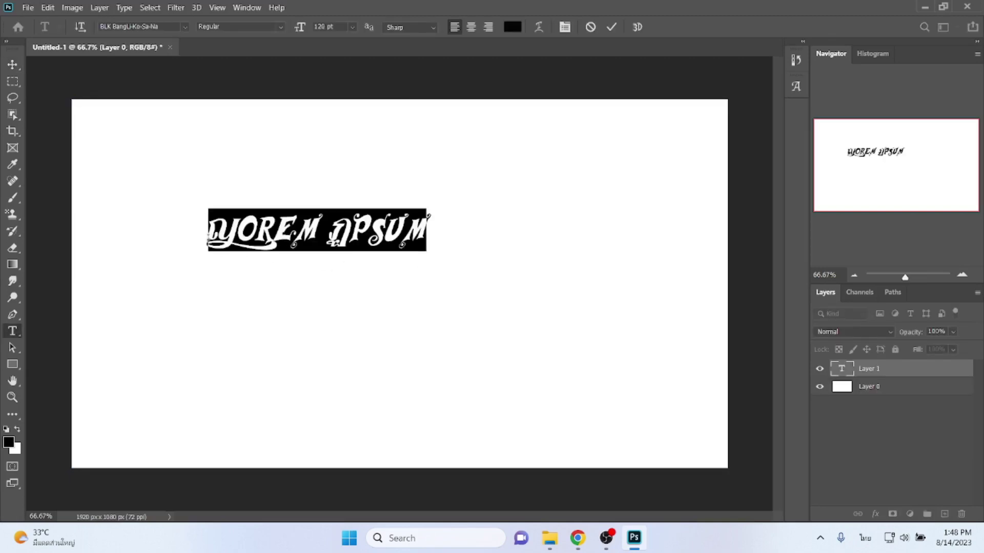
pyautogui.write('รัก')
pyautogui.hotkey('ctrl', 'a')
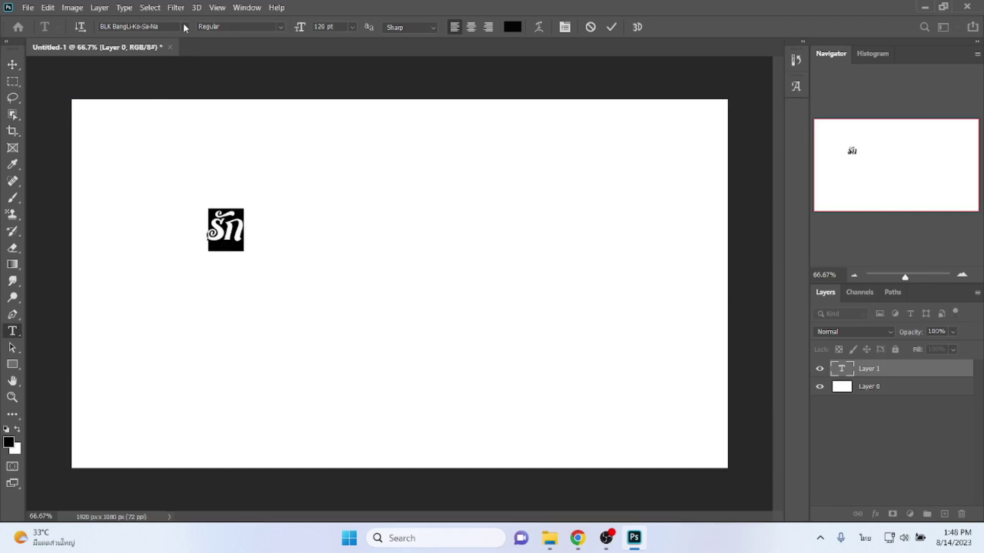
pyautogui.click(170, 26)
pyautogui.press('Down')
pyautogui.press('Down')
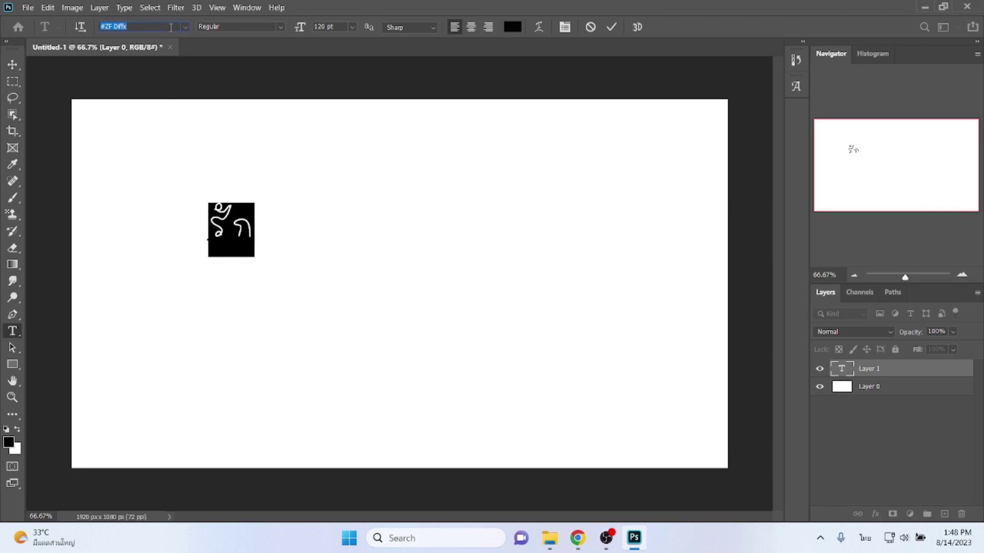
pyautogui.press('Down')
pyautogui.press('Down')
pyautogui.press('Down')
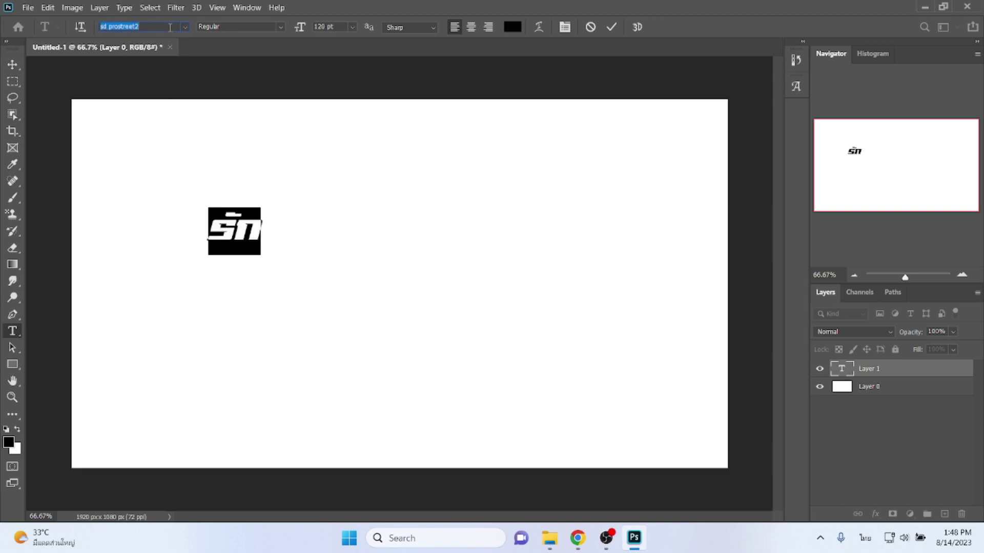
pyautogui.click(13, 64)
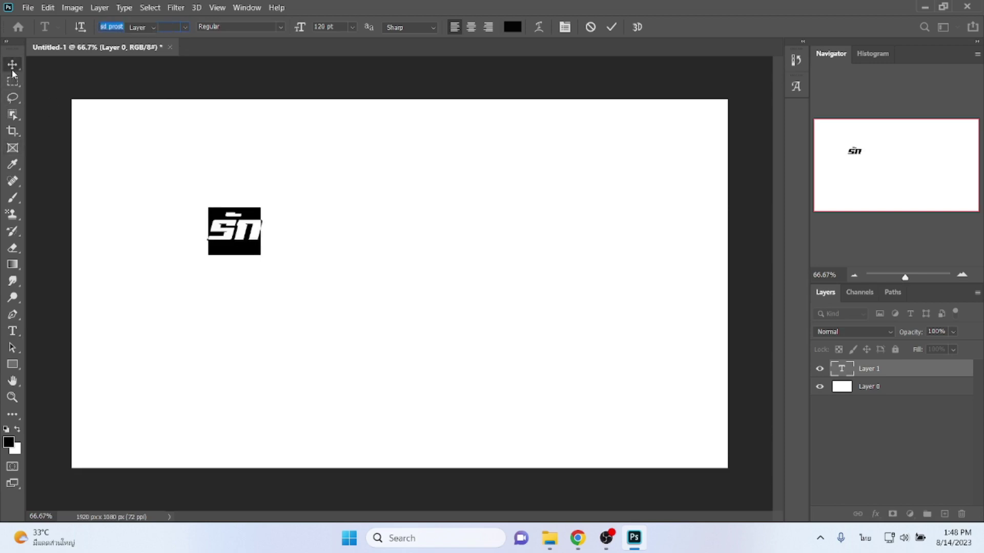
# Enlarge รัก and add a duplicate beside it reading 'พี่'
pyautogui.moveTo(207, 241)
pyautogui.mouseDown()
pyautogui.moveTo(210, 260)
pyautogui.moveTo(147, 300)
pyautogui.mouseUp()
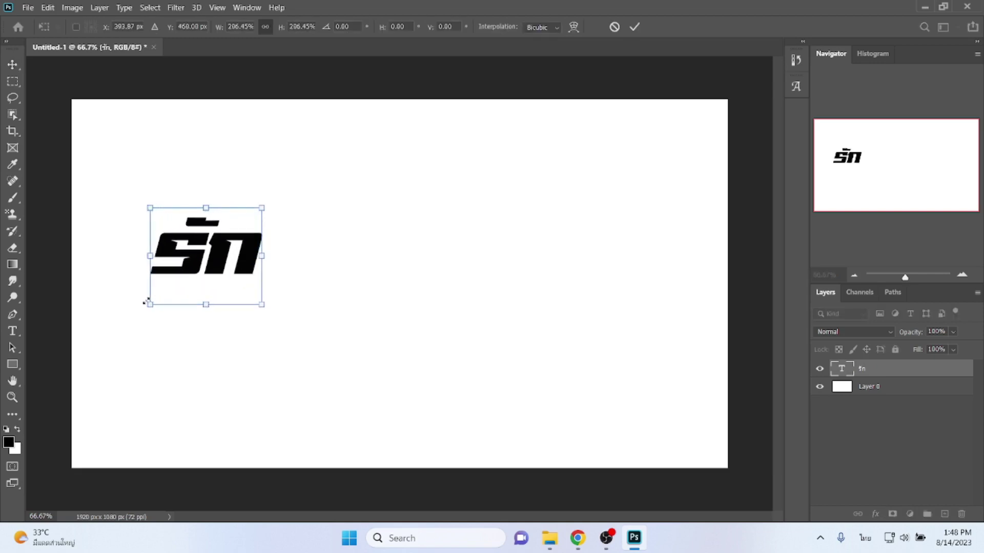
pyautogui.press('Return')
pyautogui.hotkey('ctrl', 'j')
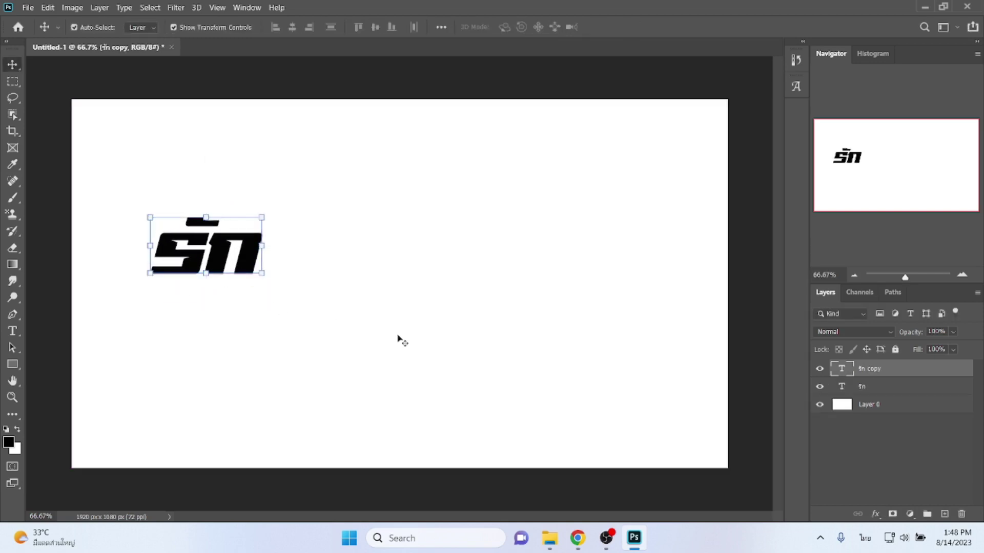
pyautogui.moveTo(245, 254); pyautogui.dragTo(357, 254)
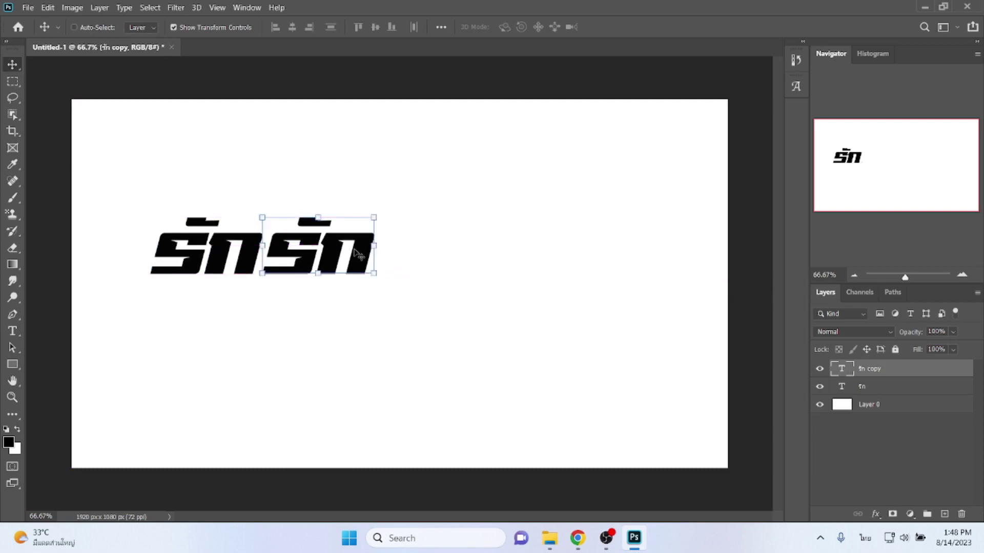
pyautogui.press('t')
pyautogui.doubleClick(354, 247)
pyautogui.write('พี')
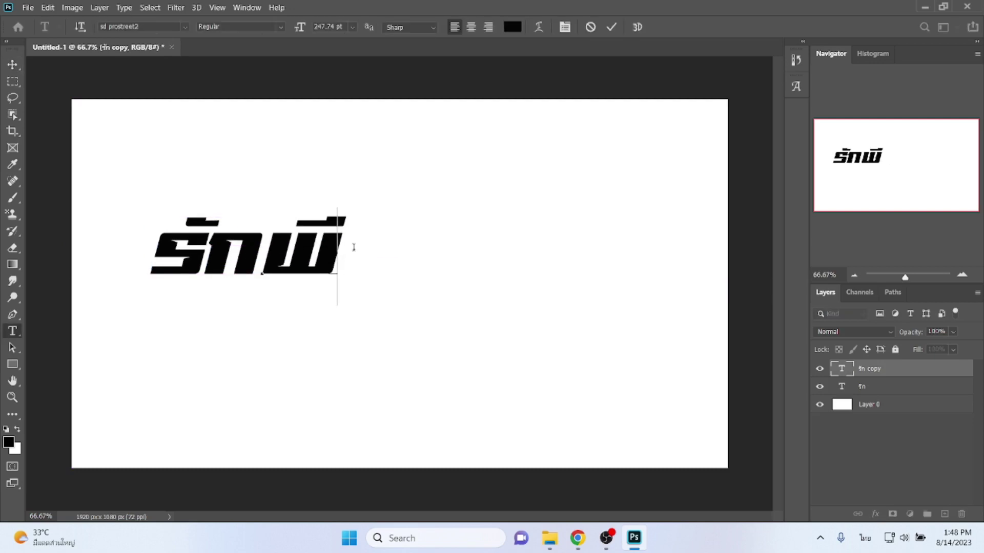
pyautogui.write('่')
pyautogui.hotkey('ctrl', 'Return')
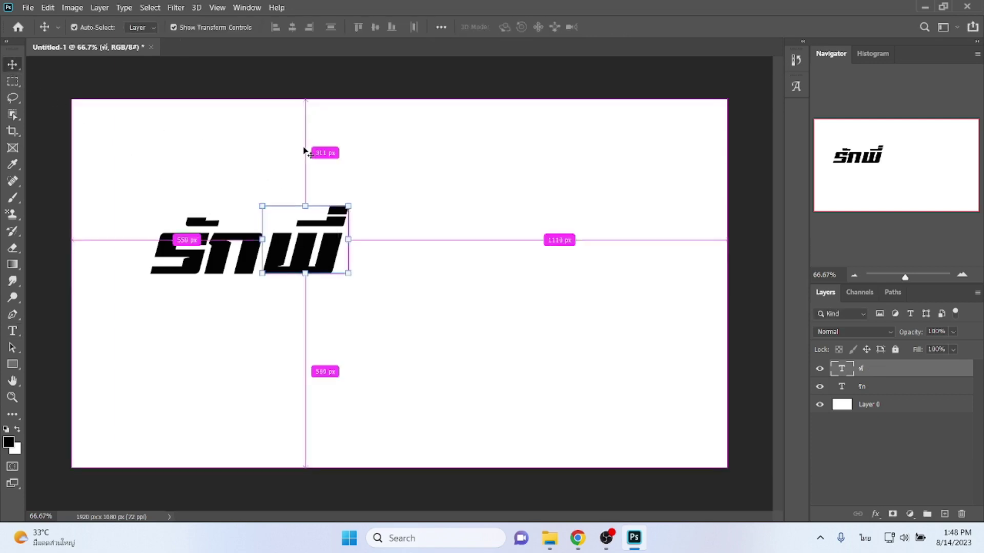
# Place a copy below the first line and change its text to 'เสีย'
pyautogui.moveTo(313, 262); pyautogui.dragTo(214, 369)
pyautogui.press('t')
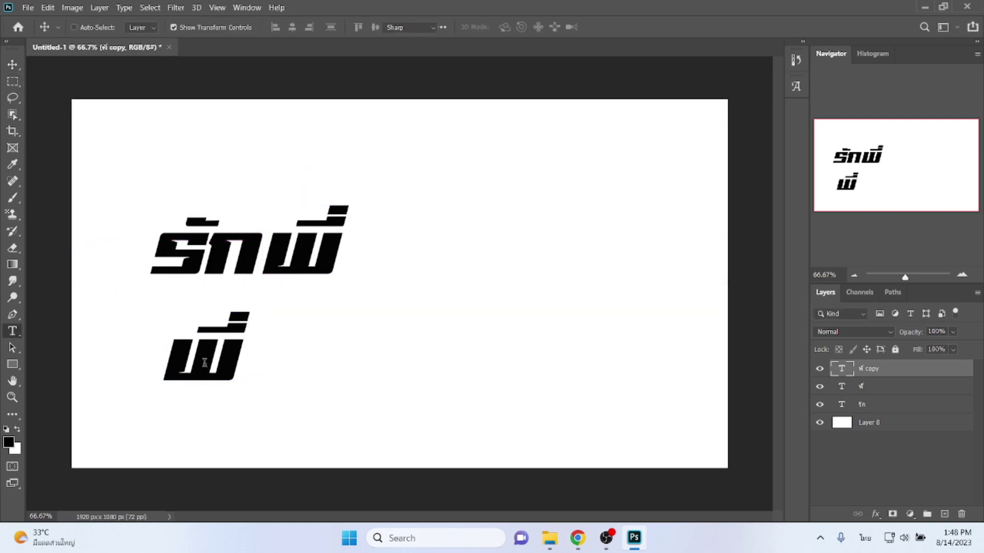
pyautogui.doubleClick(204, 362)
pyautogui.write('เส')
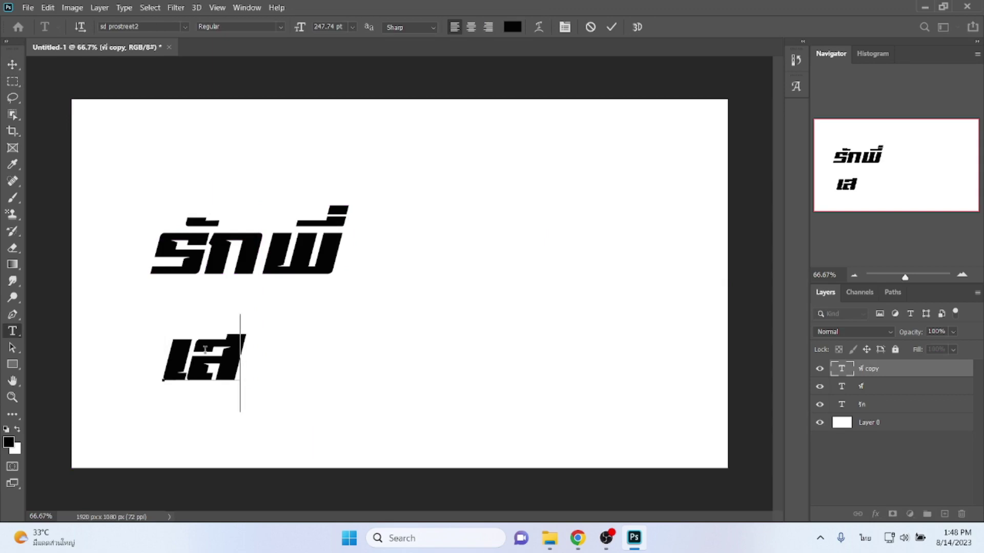
pyautogui.write('ีย')
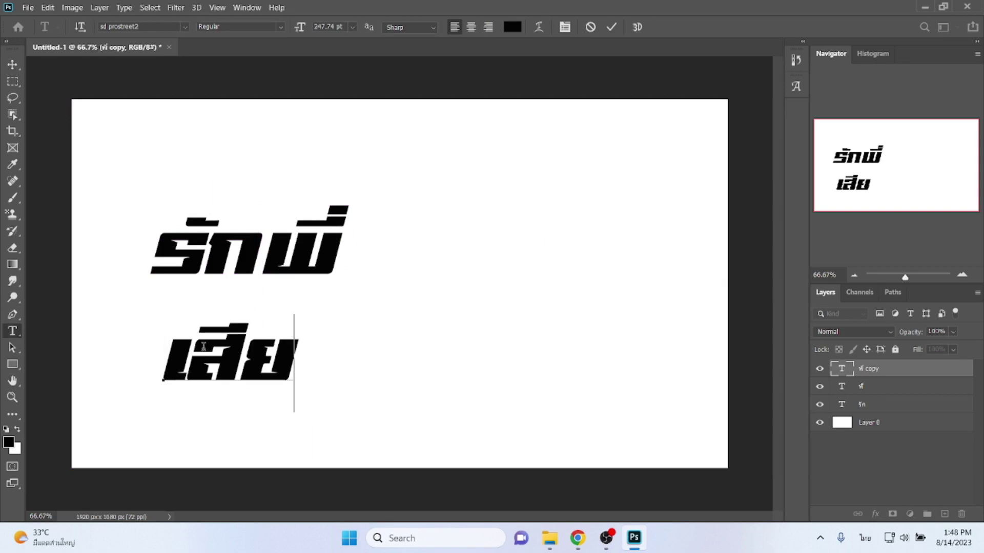
pyautogui.write('ด')
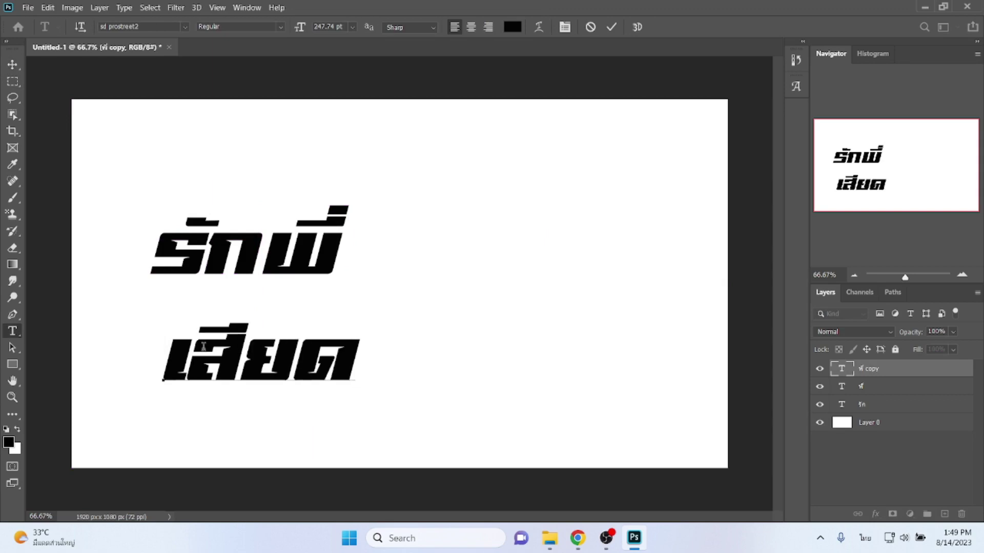
pyautogui.press('BackSpace')
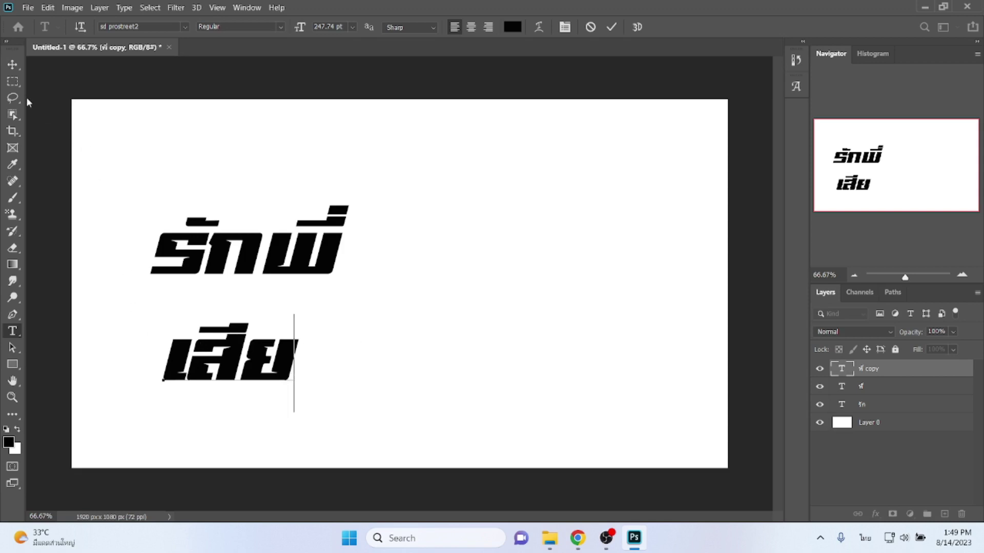
pyautogui.click(13, 65)
# Add a copy beside เสีย reading 'ตาย'
pyautogui.hotkey('ctrl', 'j')
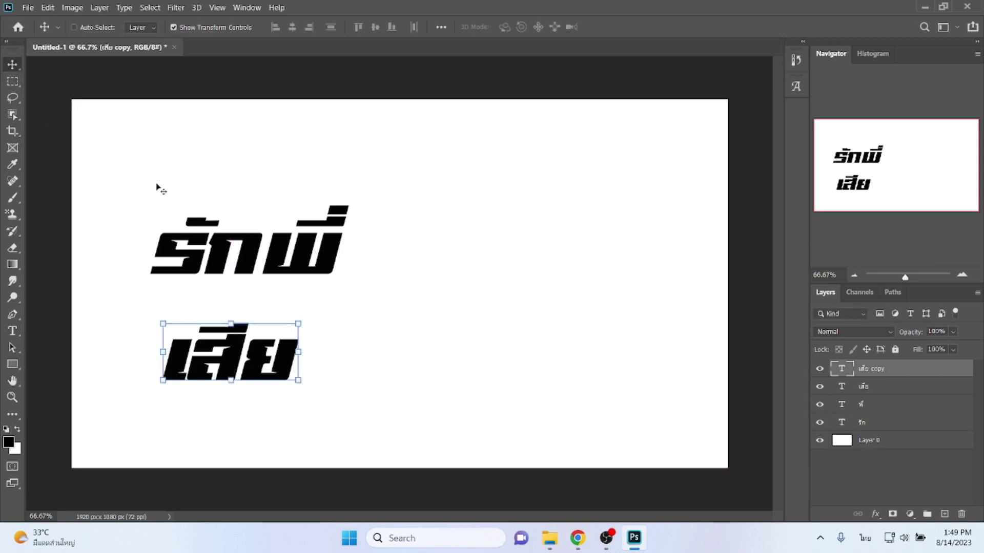
pyautogui.moveTo(248, 373); pyautogui.dragTo(379, 368)
pyautogui.doubleClick(379, 368)
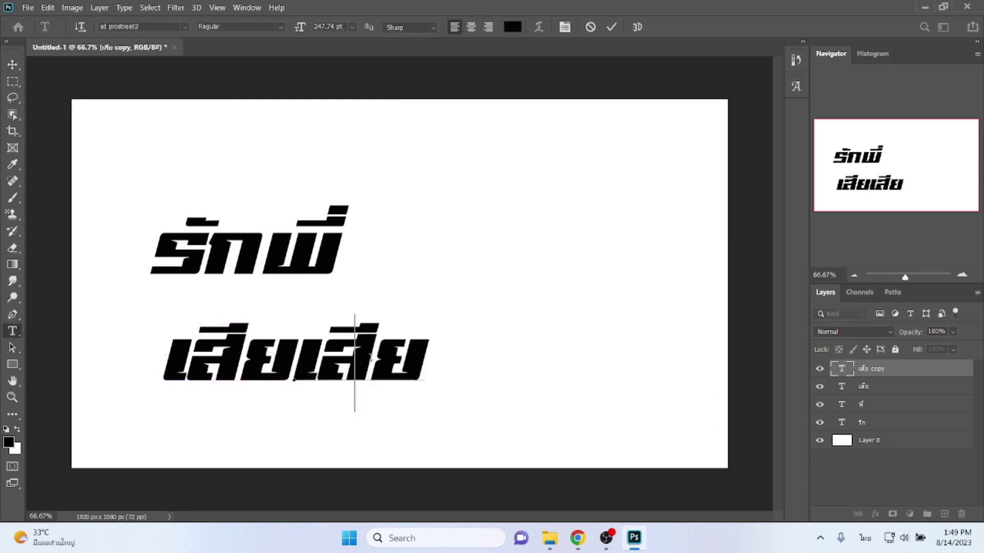
pyautogui.write('ตาย')
pyautogui.click(13, 64)
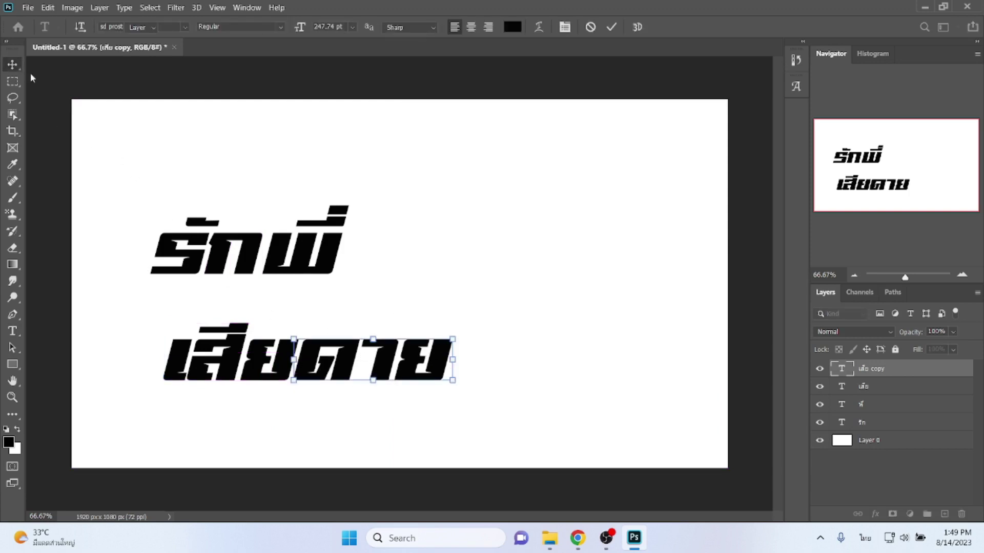
# Add a copy up beside รักพี่ reading 'น้อง'
pyautogui.moveTo(360, 356)
pyautogui.mouseDown()
pyautogui.moveTo(440, 223)
pyautogui.moveTo(462, 260)
pyautogui.mouseUp()
pyautogui.doubleClick(462, 260)
pyautogui.write('น')
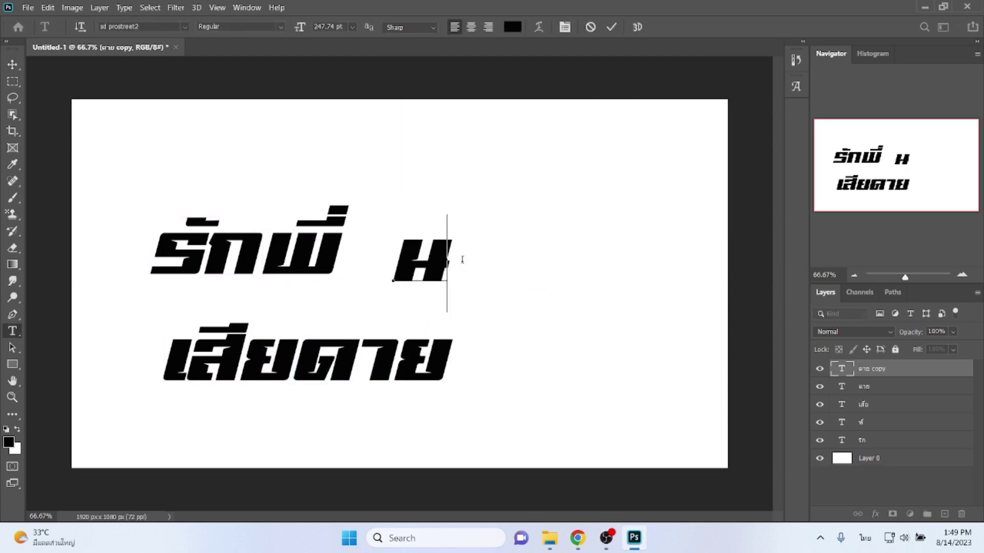
pyautogui.write('้อง')
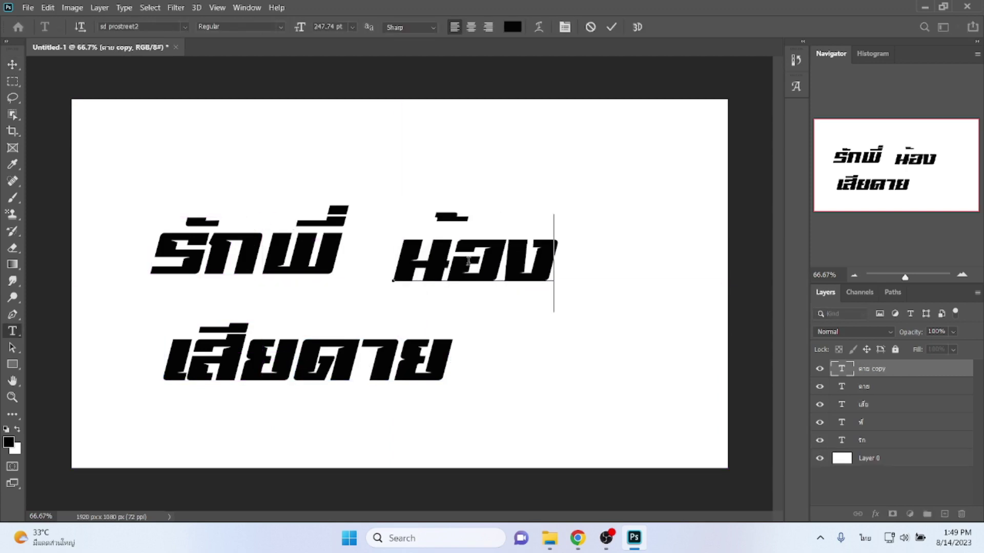
pyautogui.click(14, 65)
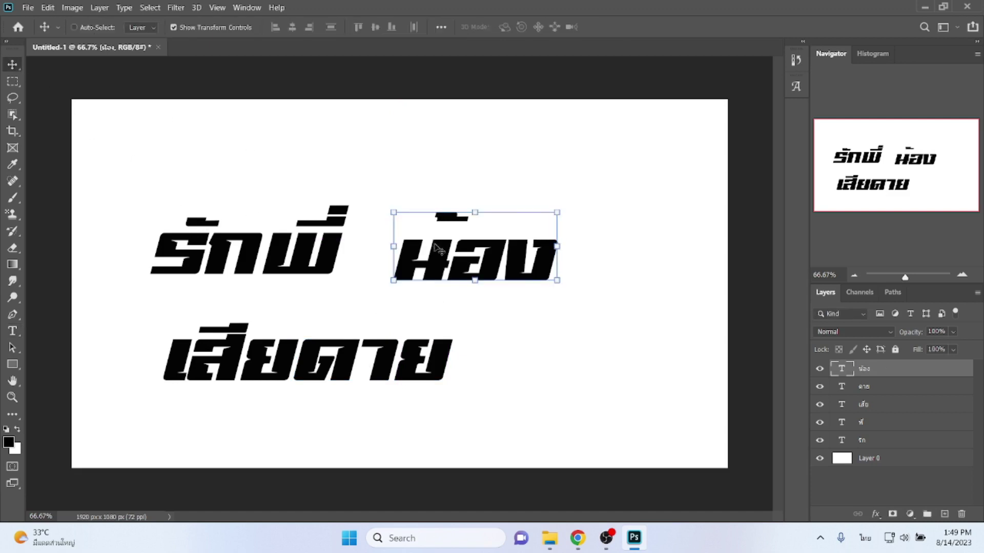
# Move น้อง to the top-right and tuck เสีย and ดาย together under รักพี่
pyautogui.moveTo(435, 248); pyautogui.dragTo(600, 154)
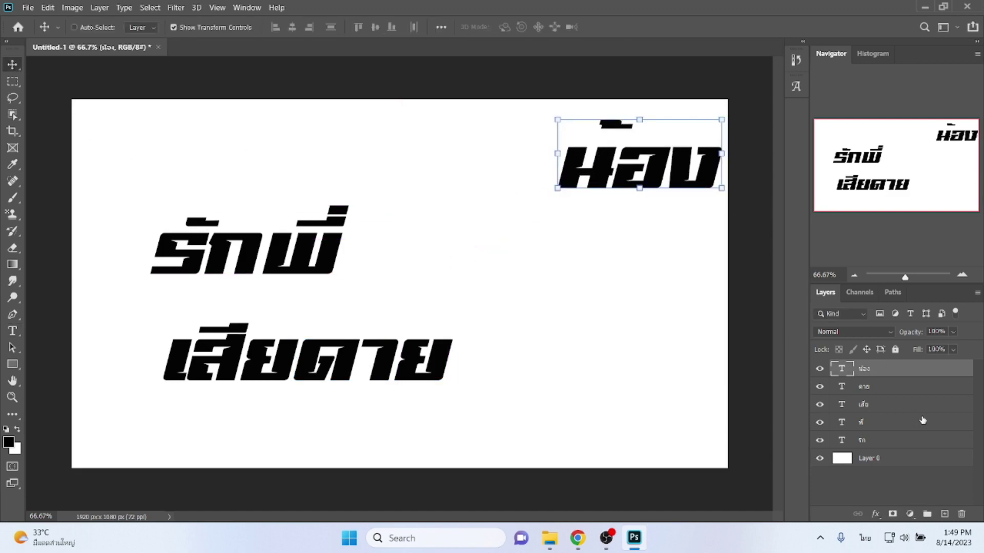
pyautogui.click(882, 405)
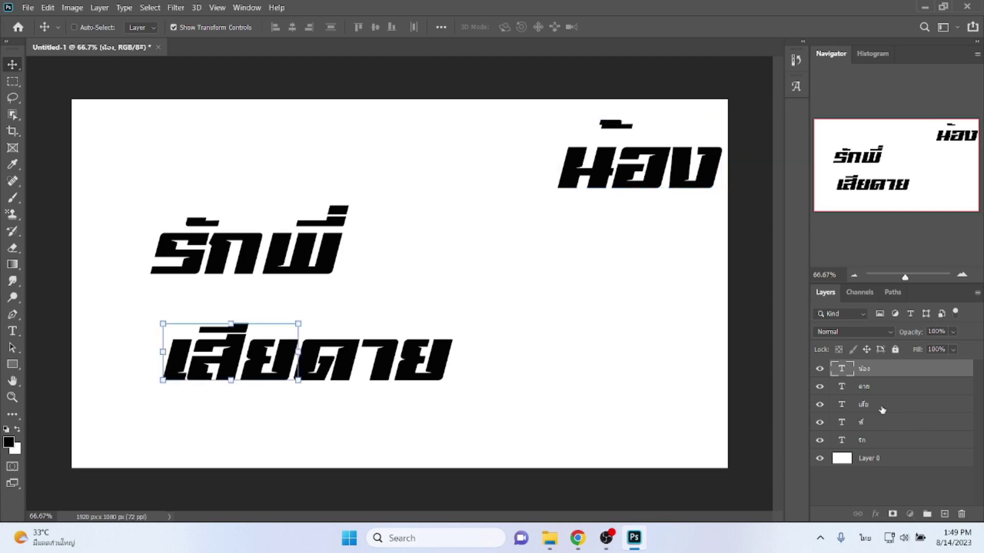
pyautogui.moveTo(256, 365); pyautogui.dragTo(144, 319)
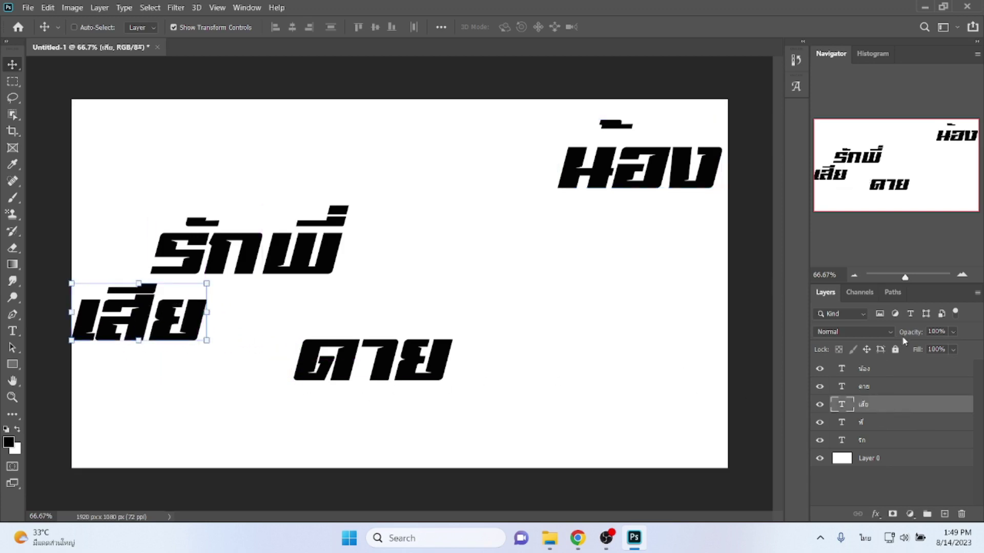
pyautogui.click(873, 389)
pyautogui.moveTo(403, 363)
pyautogui.mouseDown()
pyautogui.moveTo(311, 322)
pyautogui.moveTo(320, 323)
pyautogui.mouseUp()
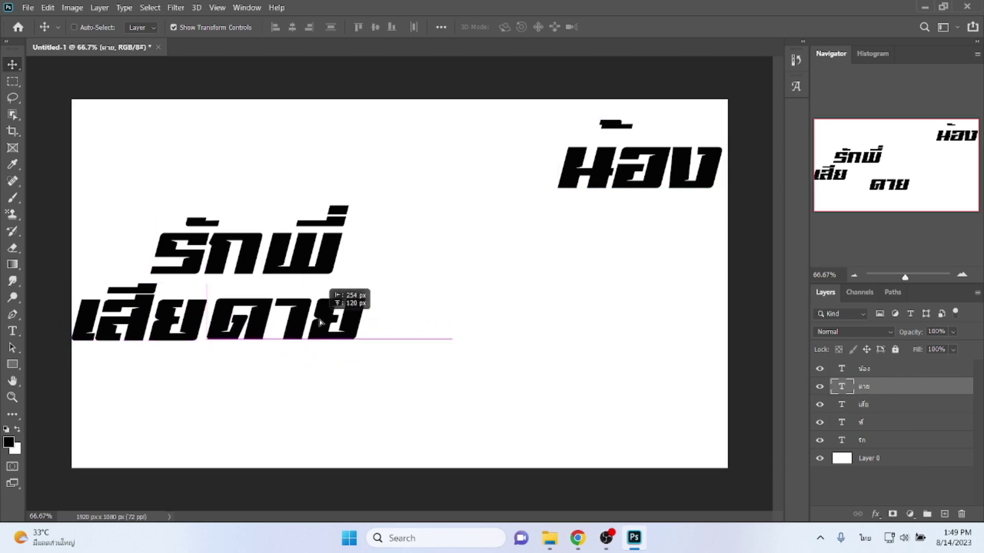
pyautogui.moveTo(319, 323); pyautogui.dragTo(290, 310)
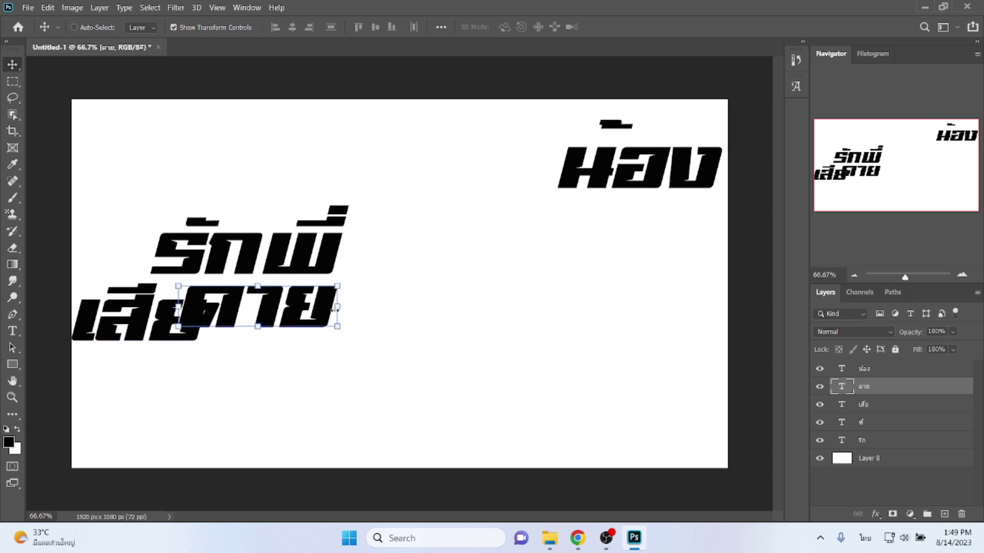
pyautogui.click(875, 408)
pyautogui.moveTo(129, 339); pyautogui.dragTo(106, 318)
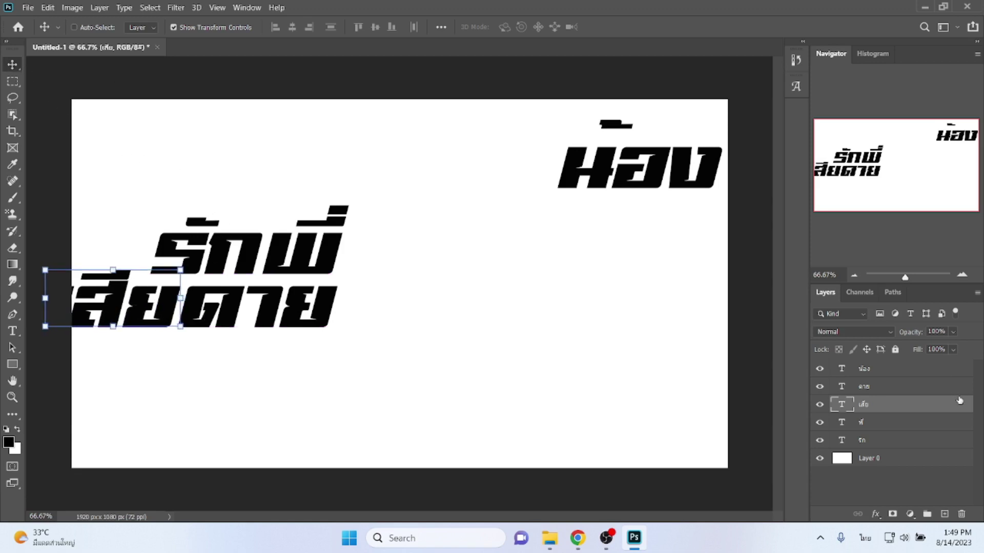
pyautogui.click(889, 374)
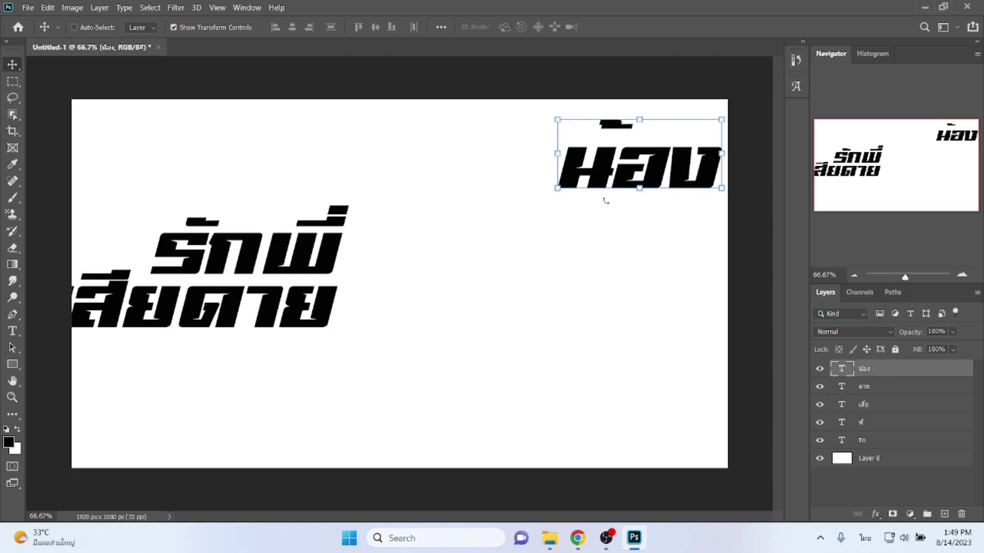
# Enlarge น้อง to about 184% and lower it beside รักพี่ and เสียดาย
pyautogui.click(556, 192)
pyautogui.moveTo(557, 228); pyautogui.dragTo(431, 325)
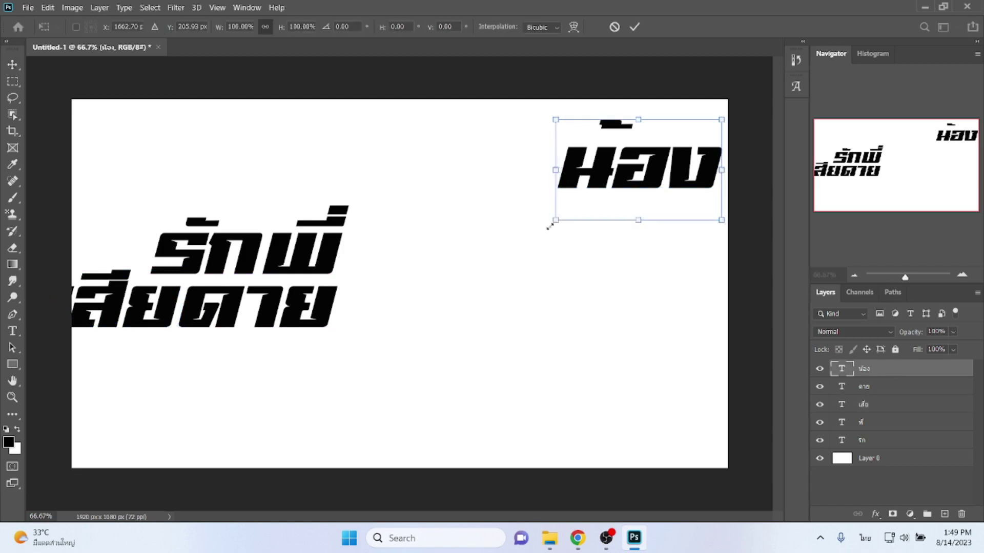
pyautogui.moveTo(593, 193); pyautogui.dragTo(523, 250)
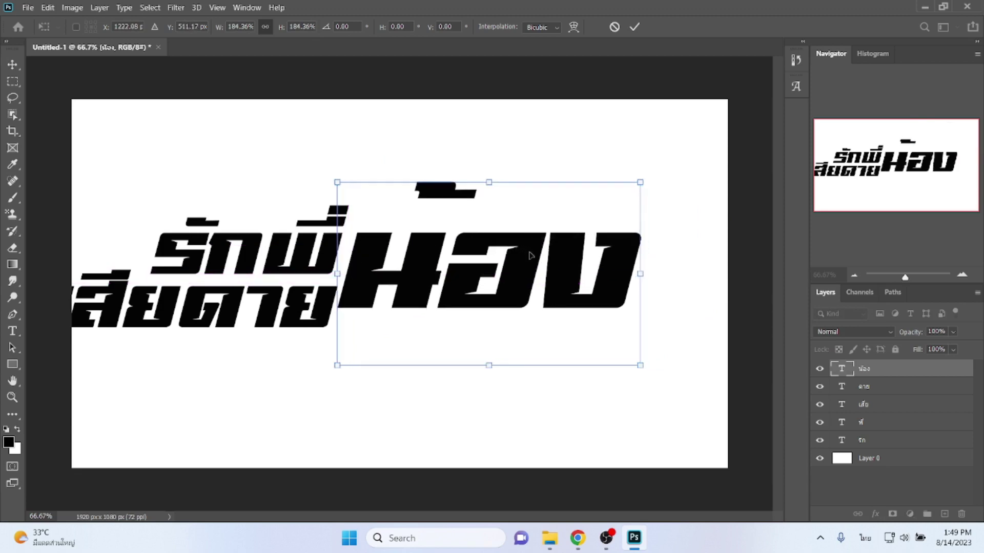
pyautogui.moveTo(463, 273)
pyautogui.mouseDown()
pyautogui.moveTo(457, 297)
pyautogui.moveTo(466, 278)
pyautogui.mouseUp()
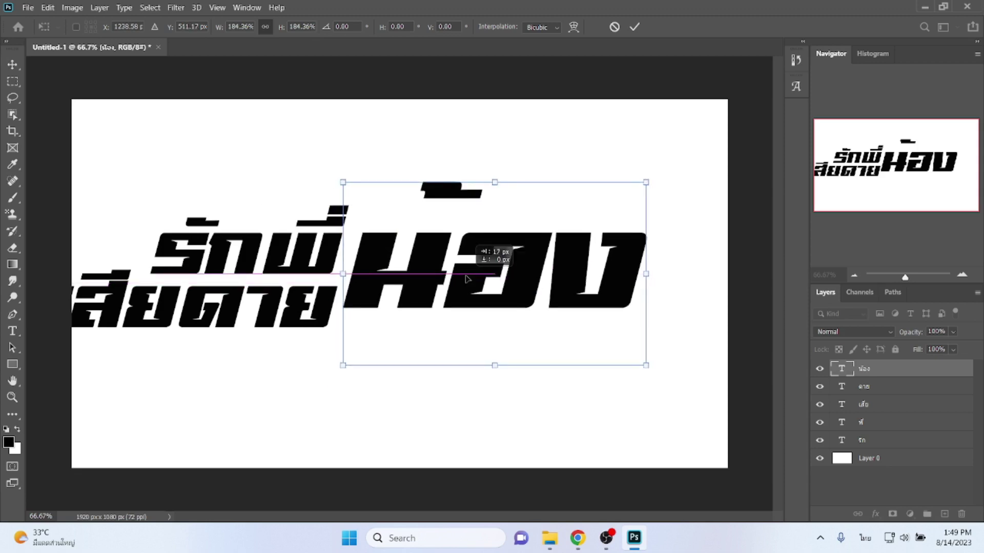
pyautogui.press('Down')
pyautogui.press('Down')
pyautogui.press('Down')
pyautogui.press('Down')
pyautogui.press('Down')
pyautogui.press('Down')
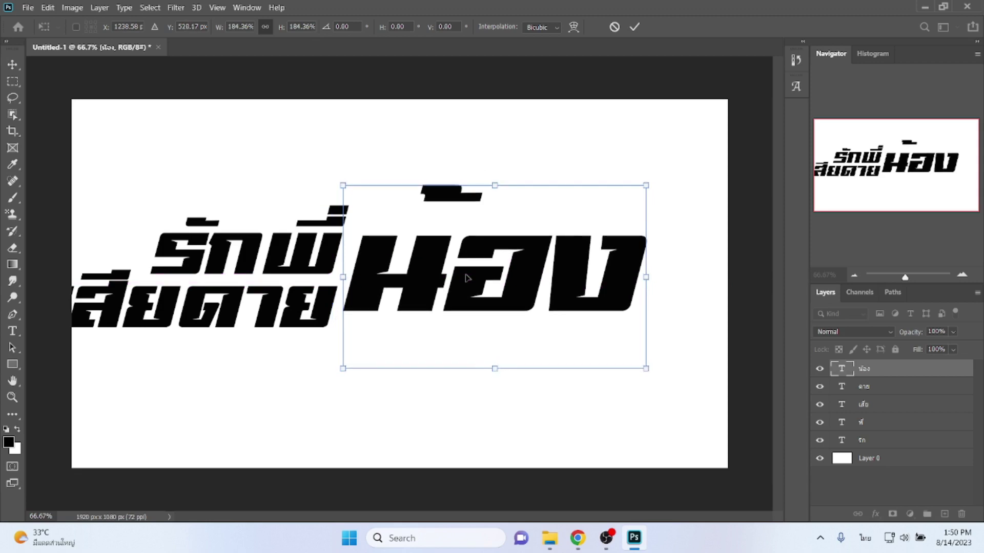
pyautogui.press('Return')
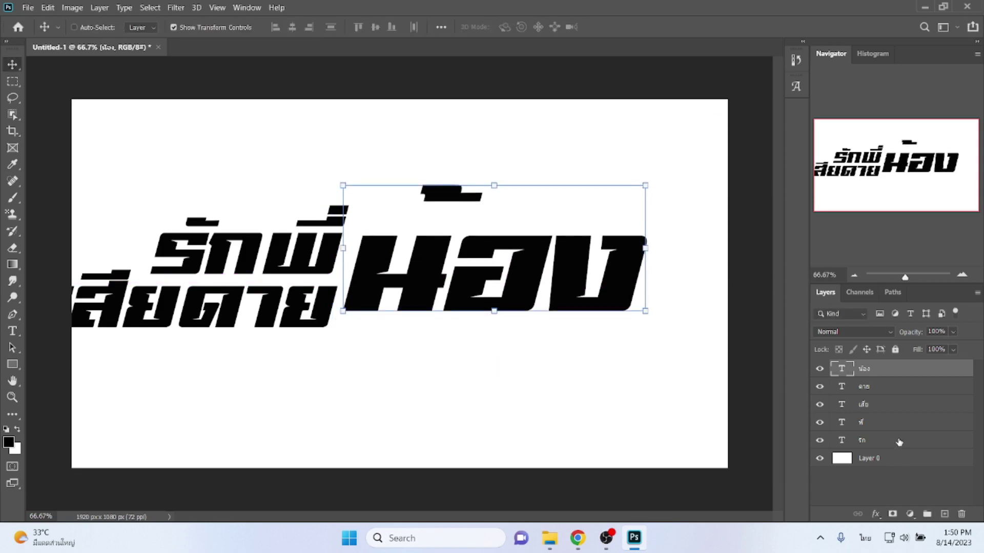
# Shift all five text layers together toward the canvas centre
pyautogui.keyDown('shift'); pyautogui.click(899, 441); pyautogui.keyUp('shift')
pyautogui.moveTo(335, 316); pyautogui.dragTo(384, 330)
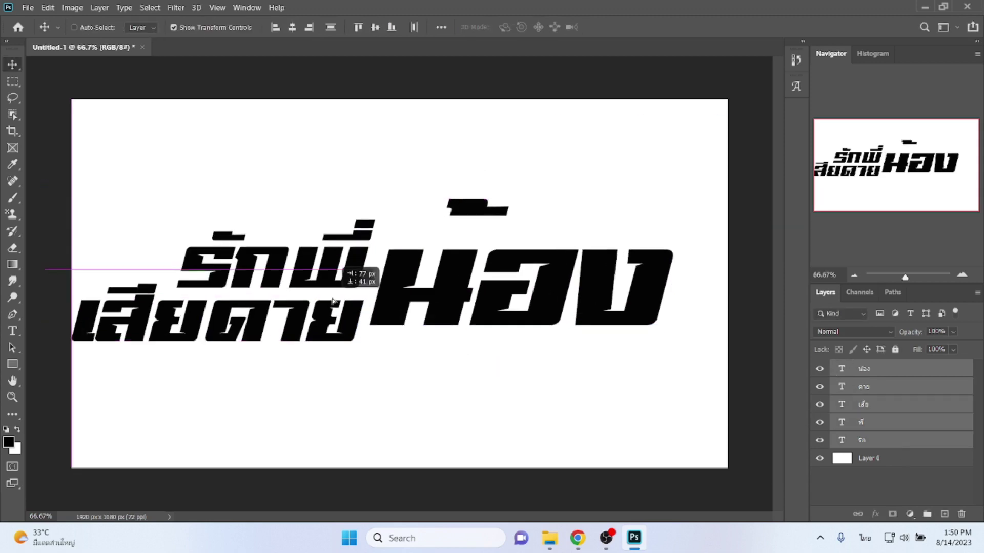
pyautogui.click(865, 491)
# Give รัก a 10 px black (#000000) stroke
pyautogui.click(869, 445)
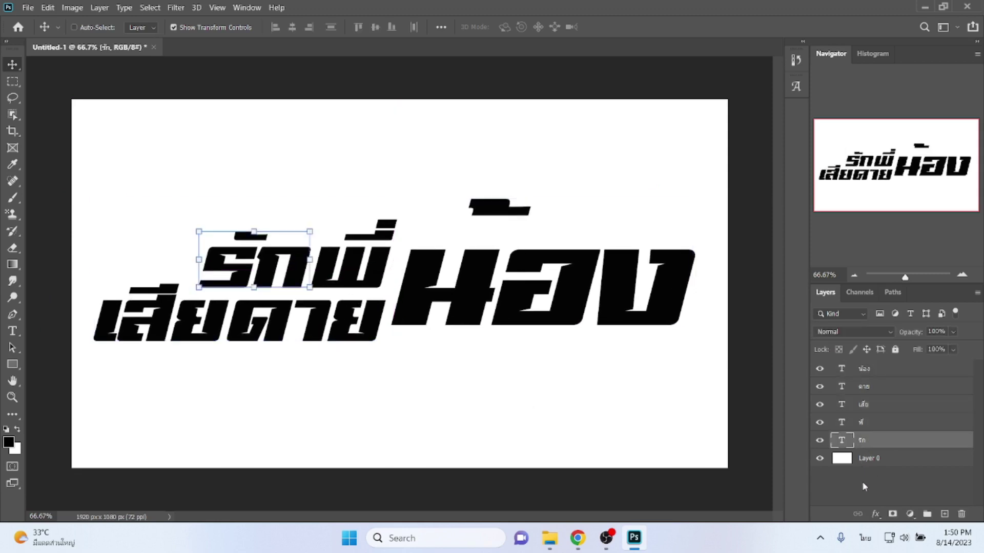
pyautogui.click(876, 514)
pyautogui.click(883, 418)
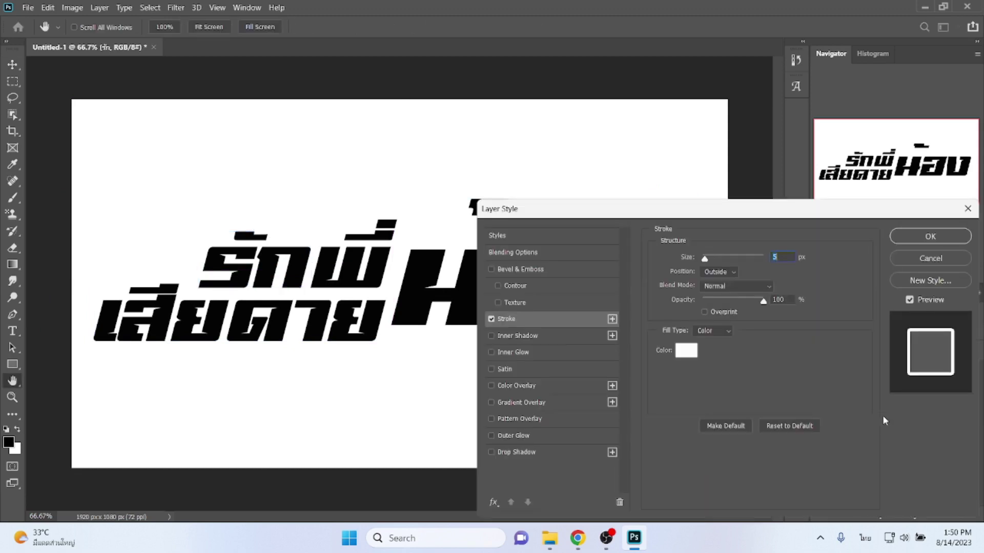
pyautogui.write('10')
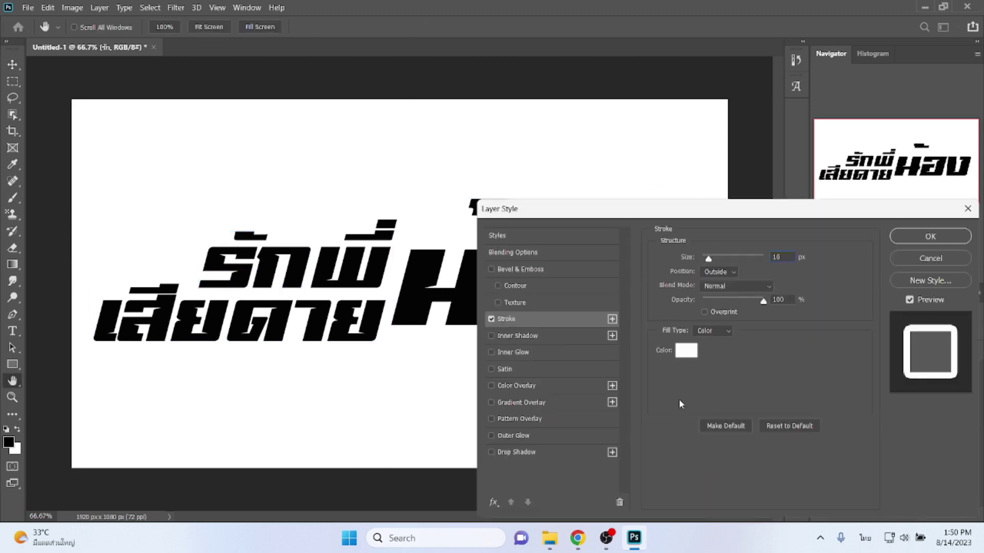
pyautogui.click(689, 352)
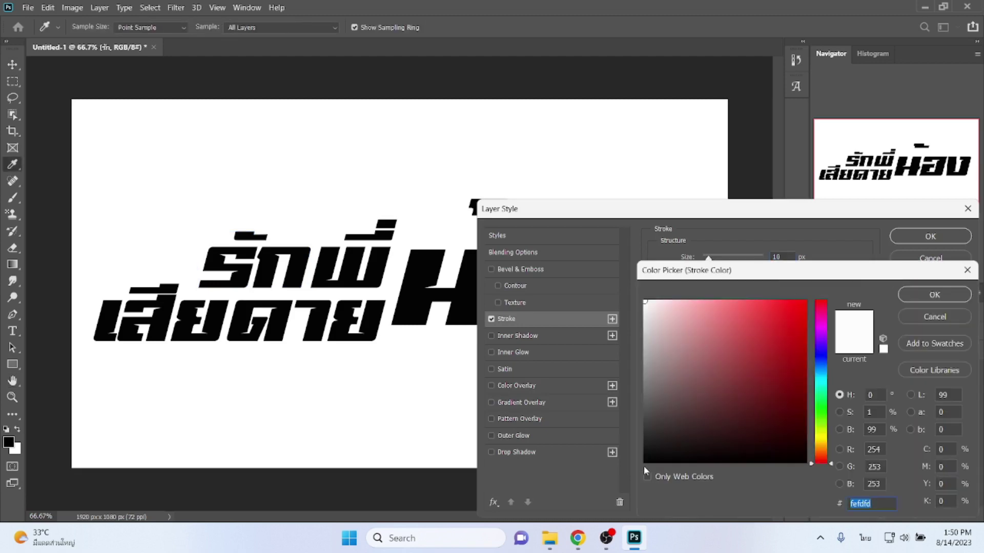
pyautogui.write('000000')
pyautogui.press('Return')
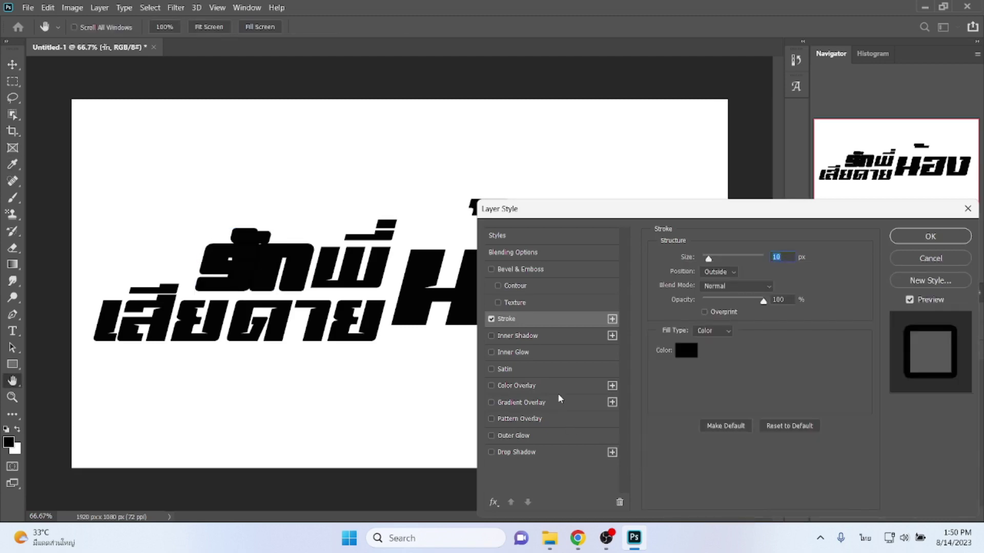
# Add a lime-green #9bfd00 colour overlay to รัก
pyautogui.click(560, 387)
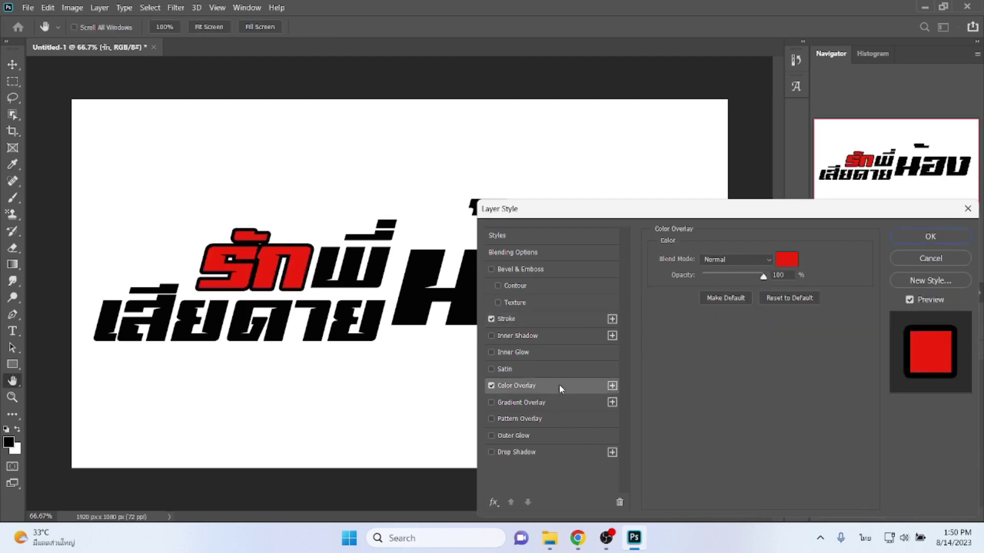
pyautogui.click(788, 260)
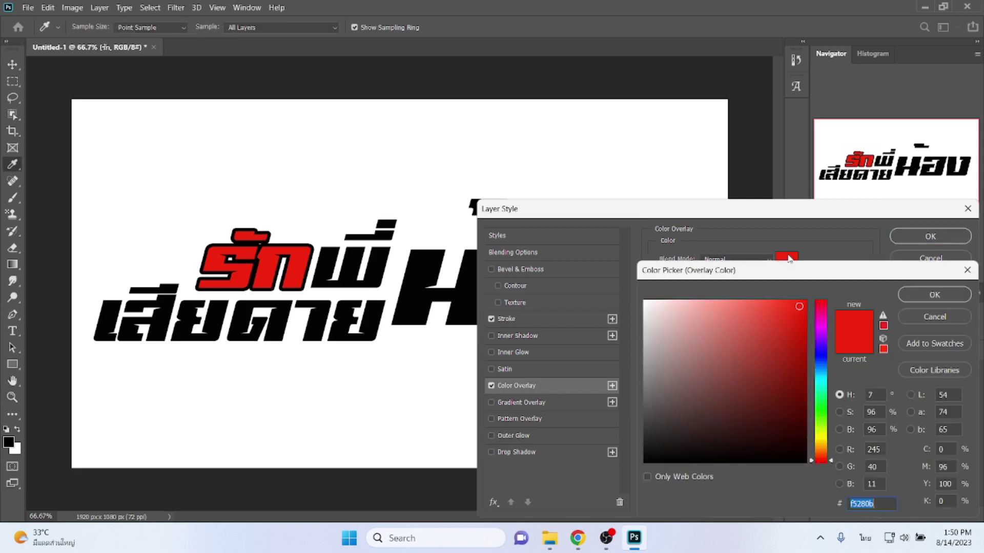
pyautogui.click(807, 301)
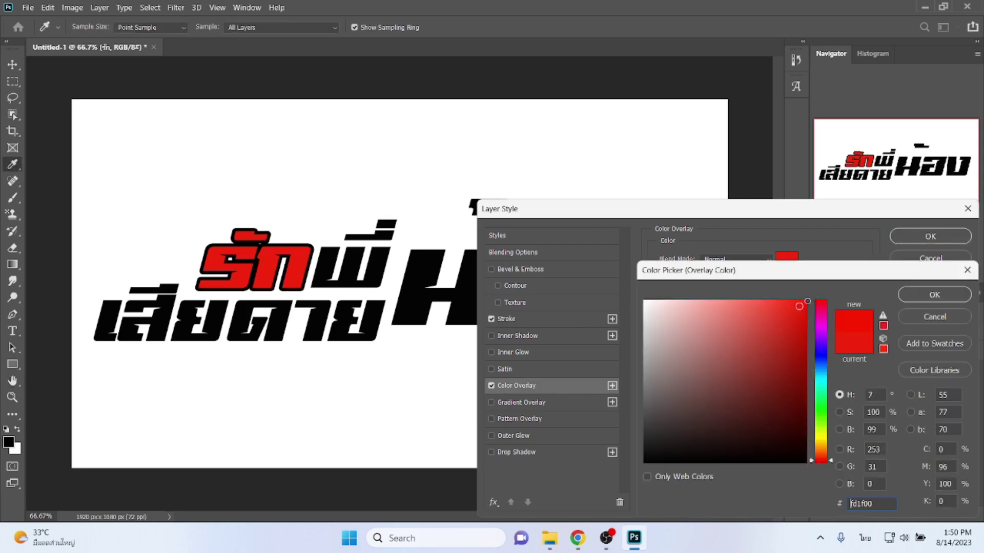
pyautogui.click(819, 463)
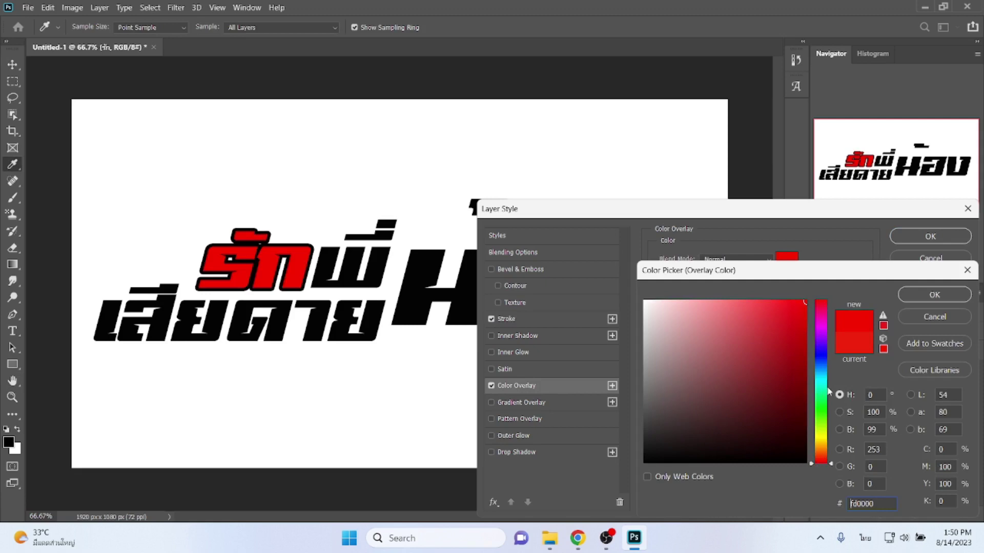
pyautogui.click(824, 426)
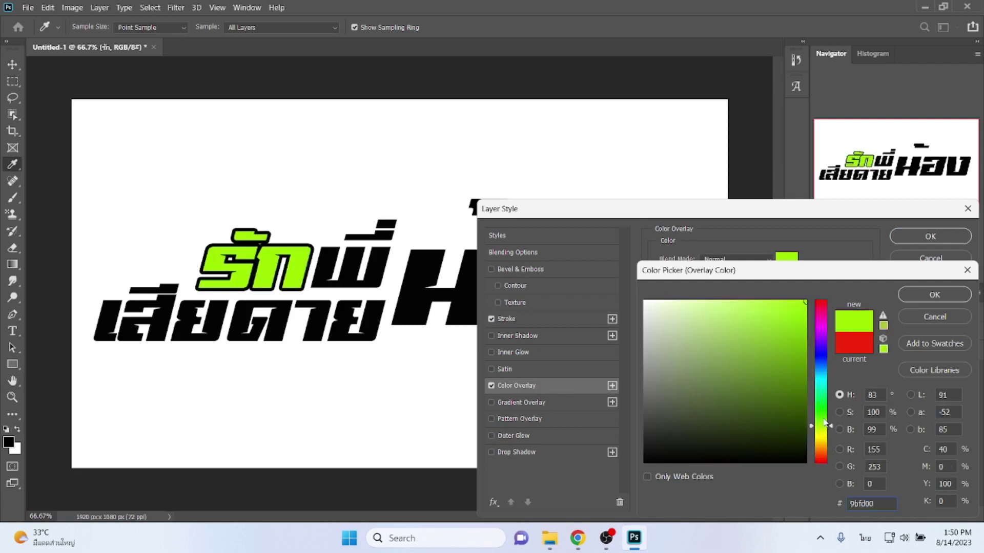
pyautogui.press('Return')
pyautogui.press('Return')
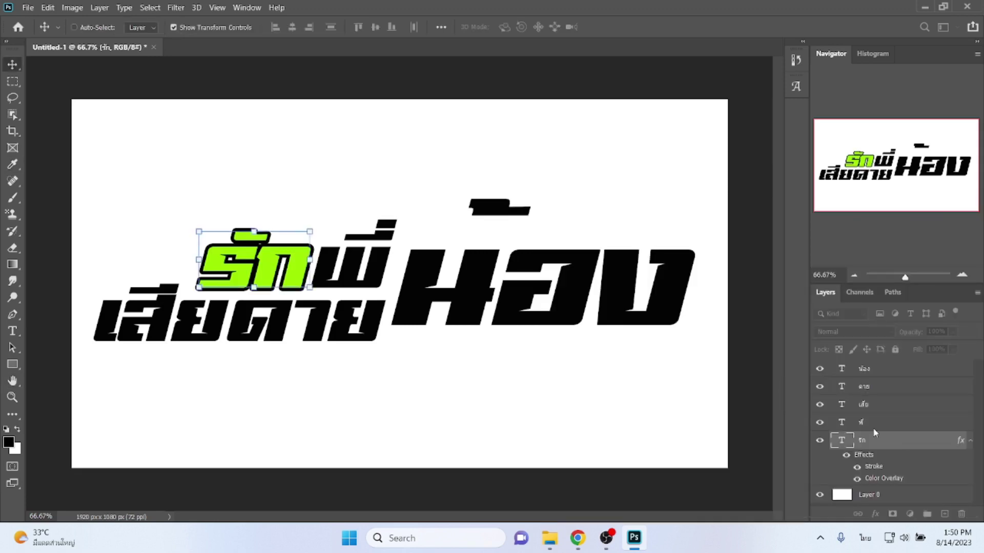
# Give พี่ a black outline and a yellow colour overlay
pyautogui.click(887, 422)
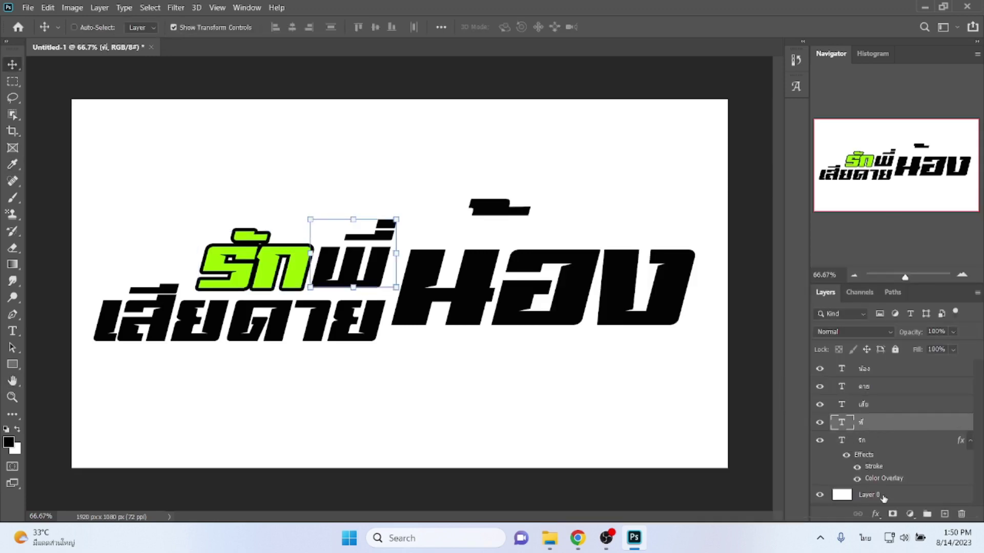
pyautogui.click(876, 514)
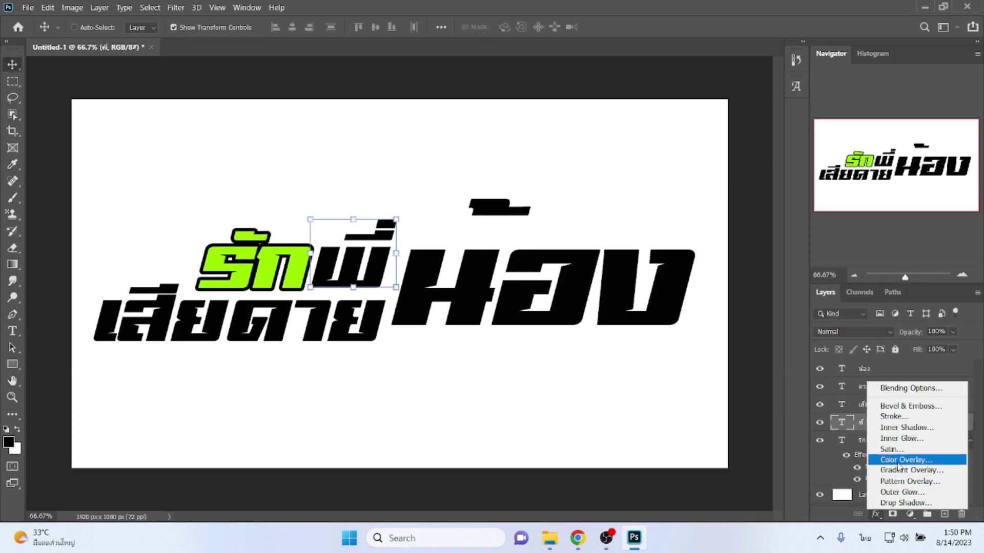
pyautogui.click(894, 417)
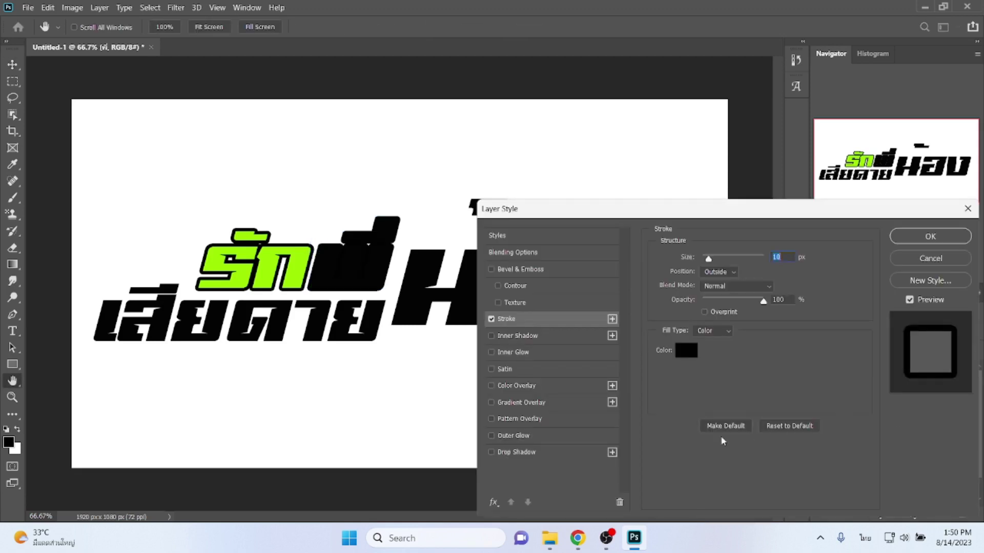
pyautogui.click(536, 387)
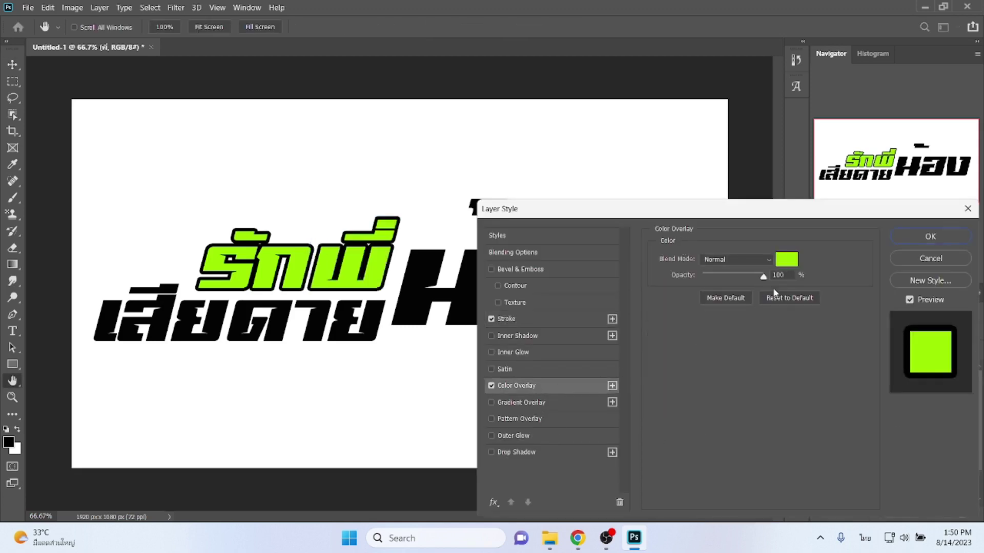
pyautogui.click(792, 260)
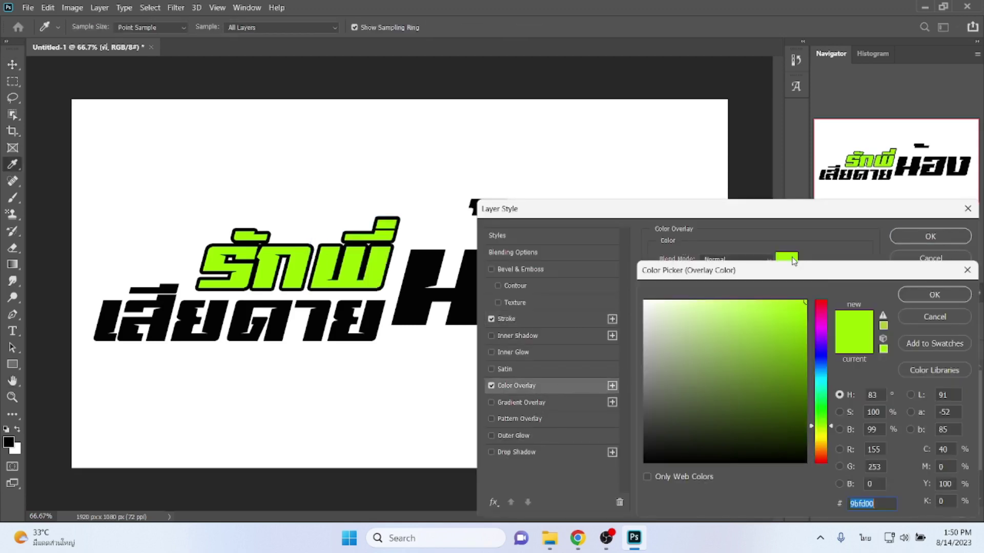
pyautogui.click(825, 442)
pyautogui.press('Return')
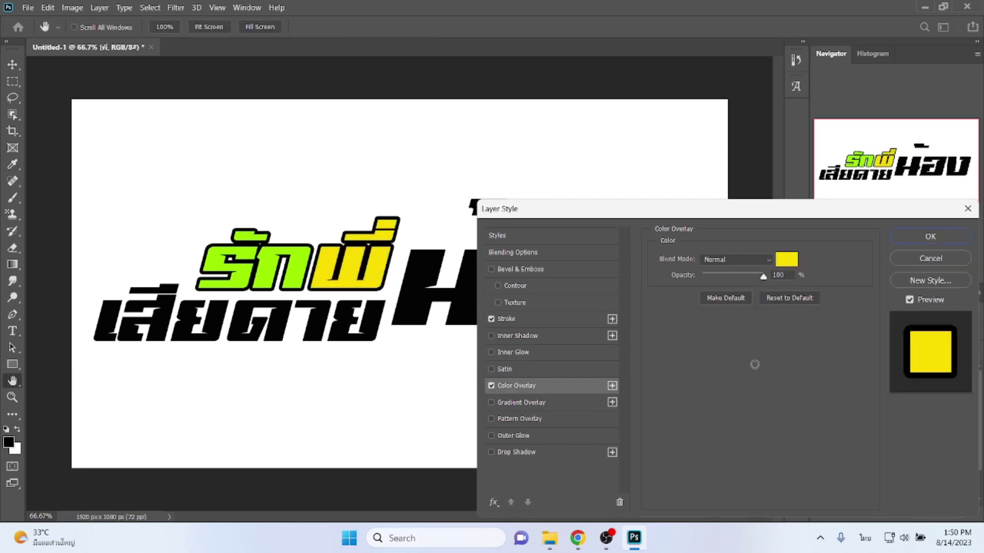
pyautogui.press('Return')
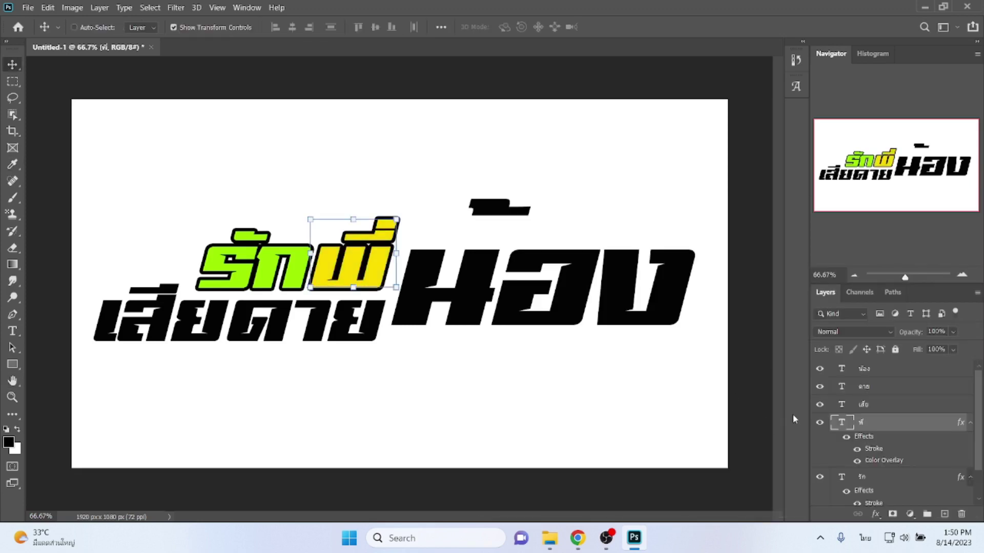
# Give น้อง a black outline and a red #fd0600 colour overlay
pyautogui.click(875, 373)
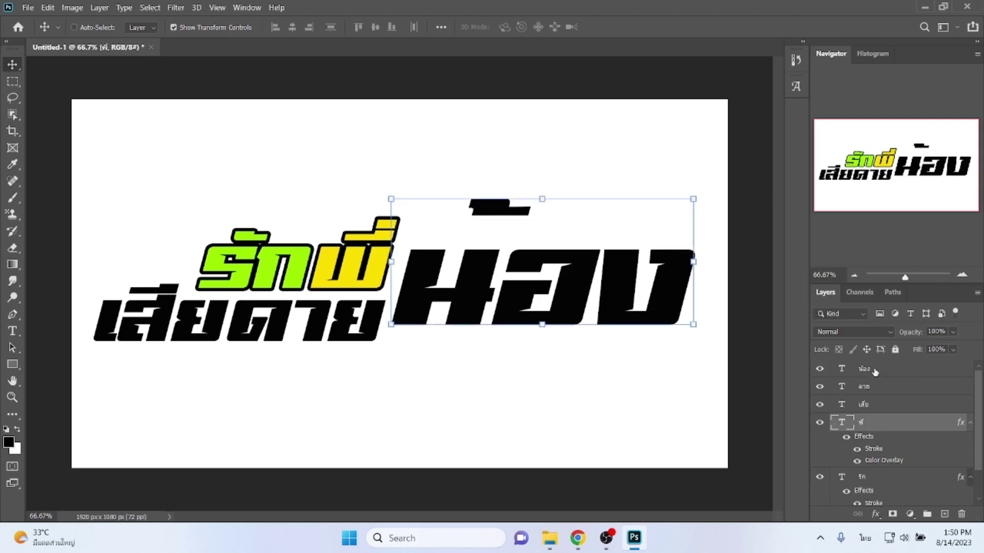
pyautogui.click(876, 513)
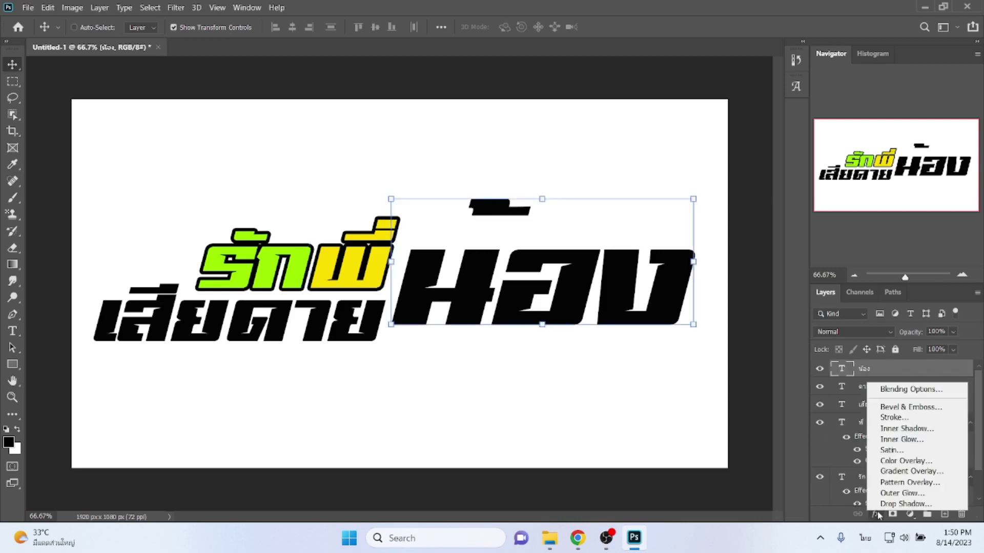
pyautogui.click(882, 419)
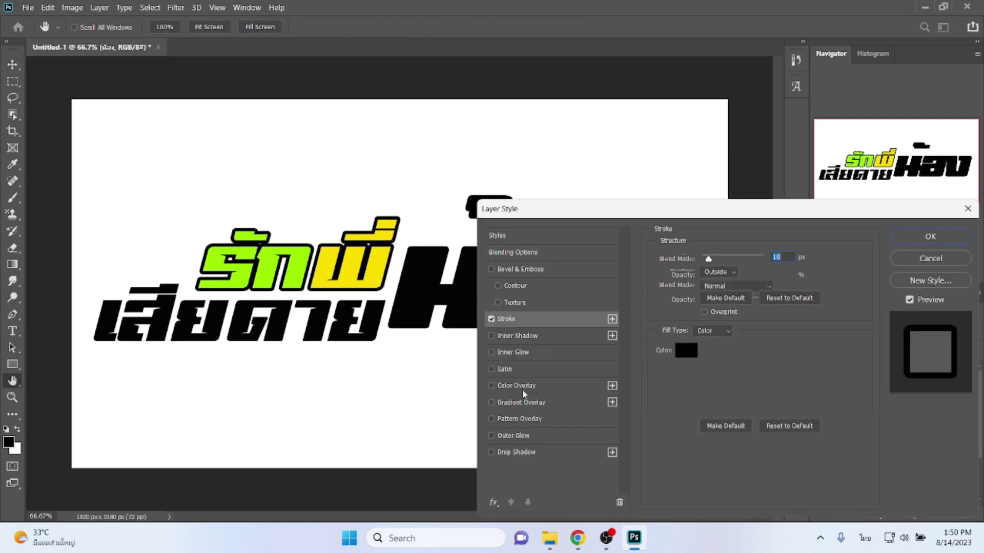
pyautogui.click(523, 387)
pyautogui.click(795, 262)
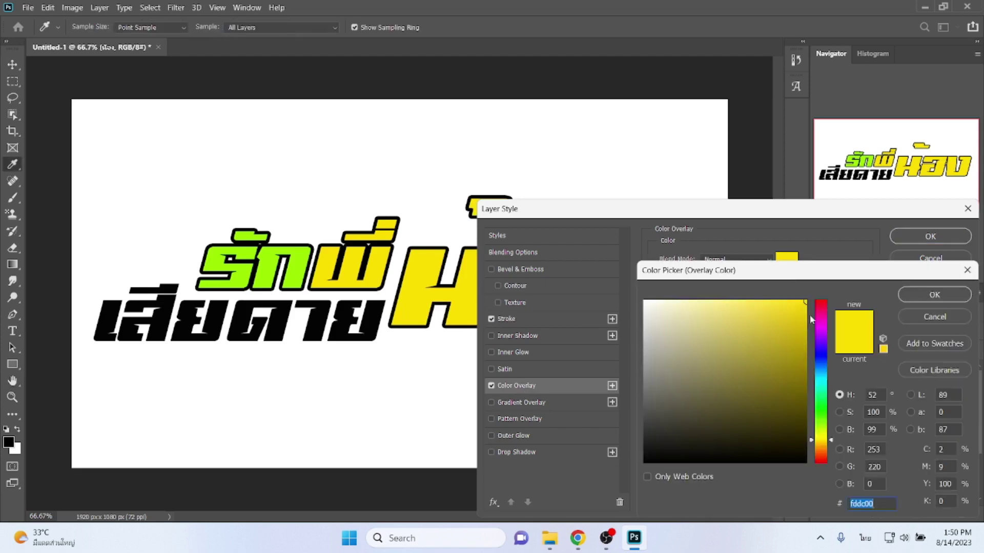
pyautogui.click(822, 462)
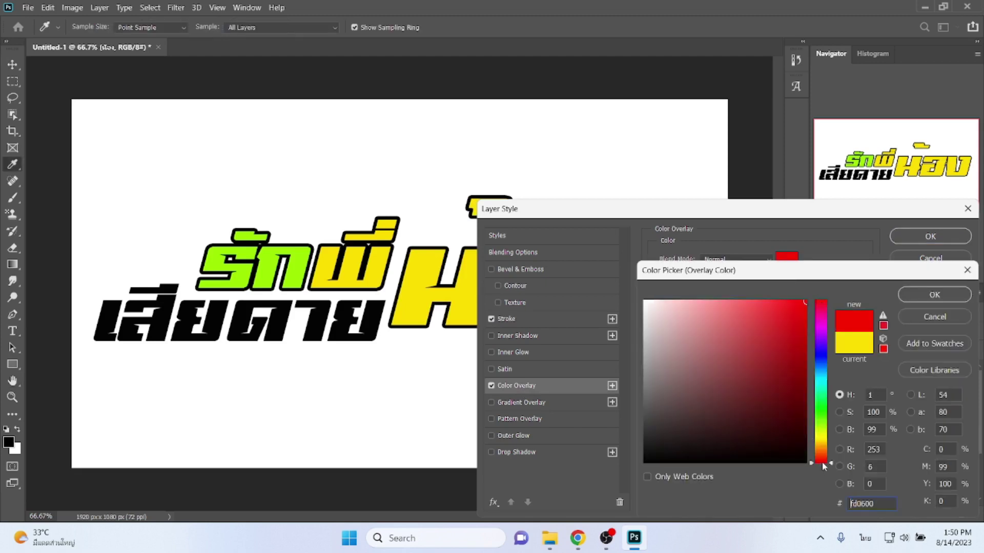
pyautogui.press('Return')
pyautogui.press('Return')
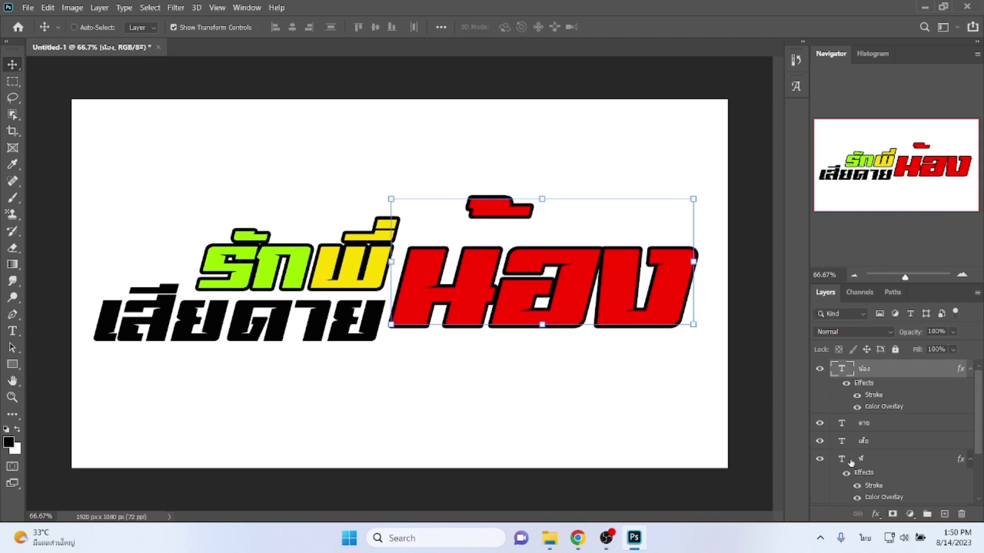
pyautogui.click(882, 442)
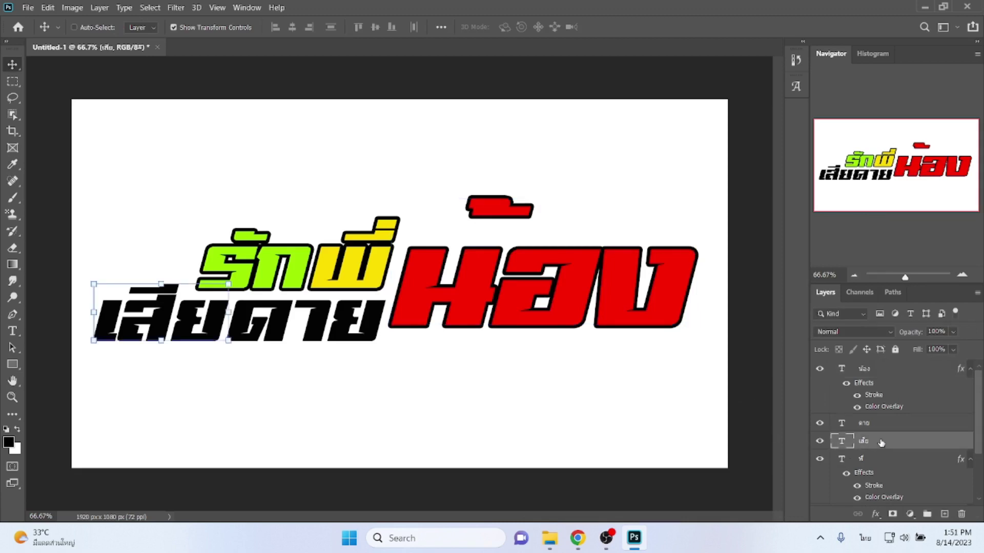
# Apply a black outline and red colour overlay to เสีย
pyautogui.click(872, 514)
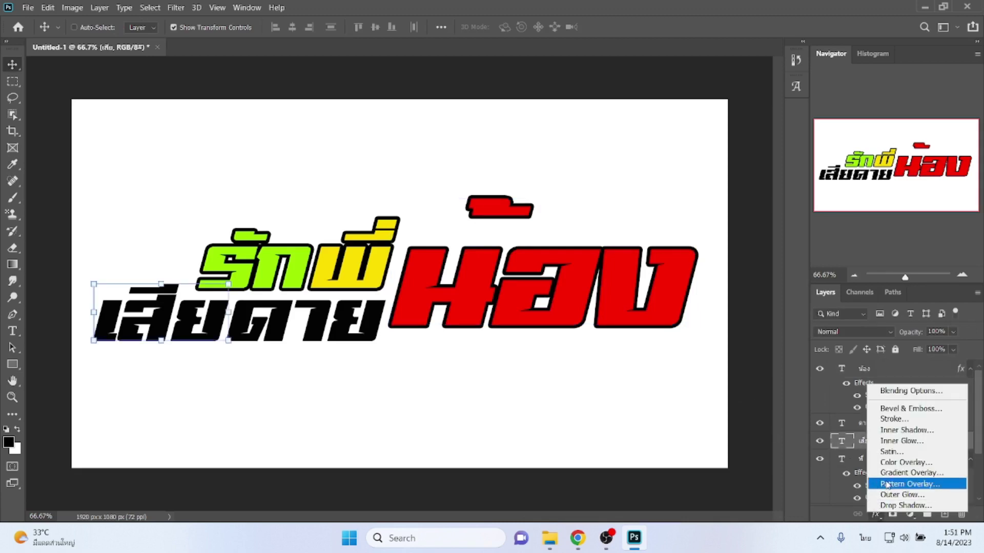
pyautogui.click(900, 421)
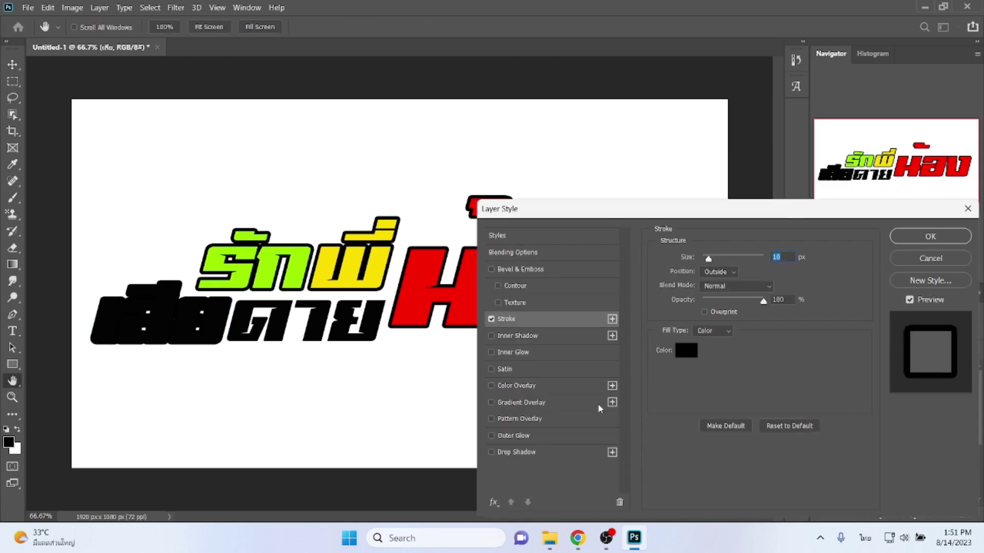
pyautogui.click(553, 388)
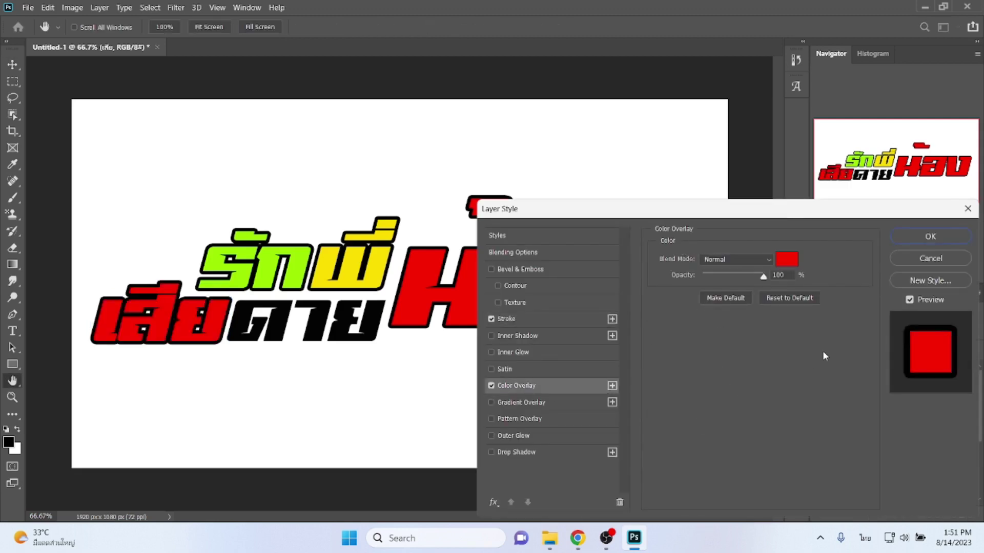
pyautogui.press('Return')
# Outline ตาย in black and fill it with yellow #fddc00 sampled from พี่
pyautogui.click(863, 423)
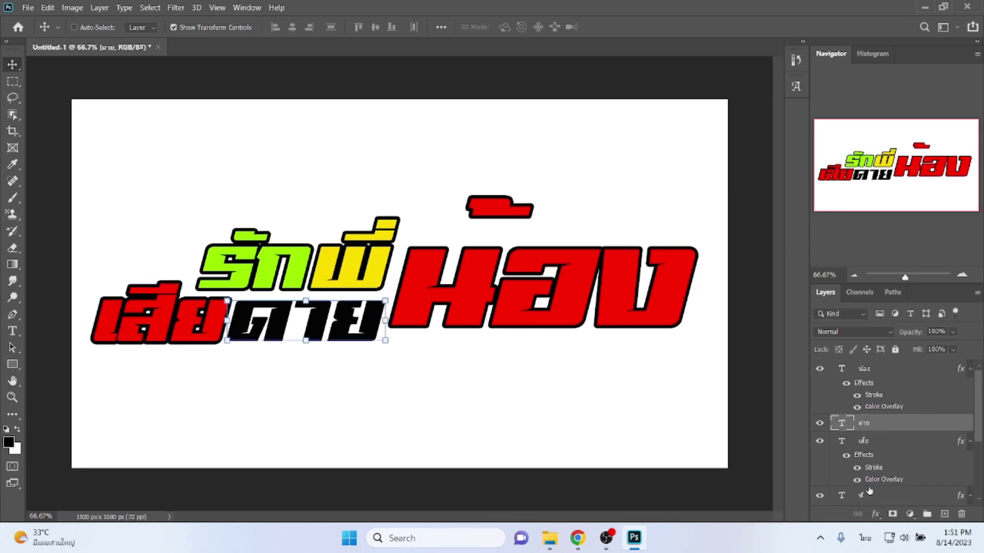
pyautogui.click(875, 514)
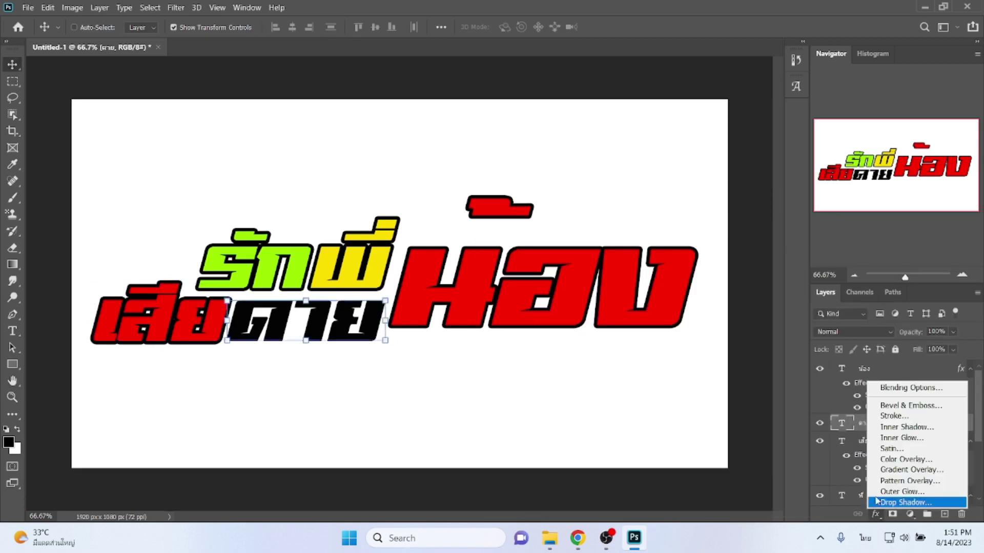
pyautogui.click(887, 416)
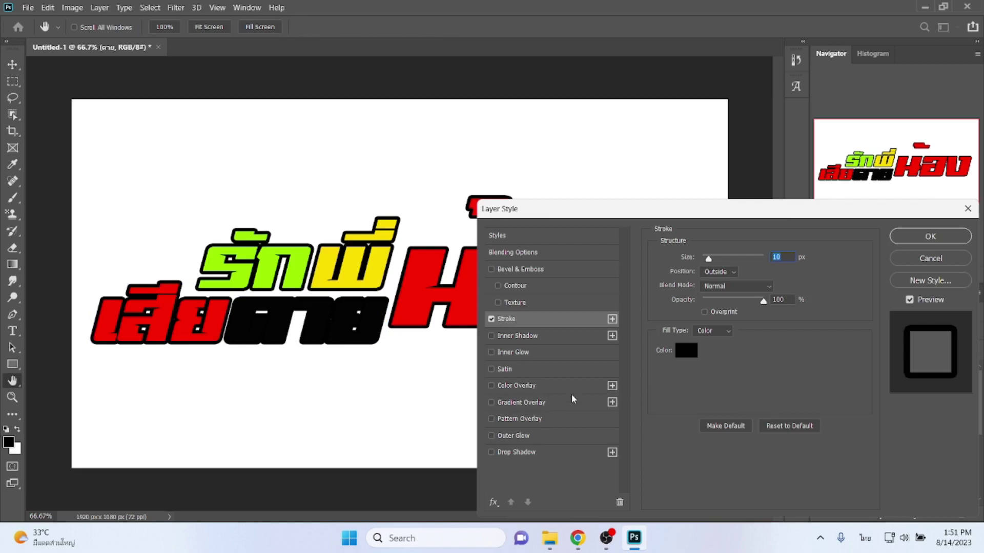
pyautogui.click(546, 388)
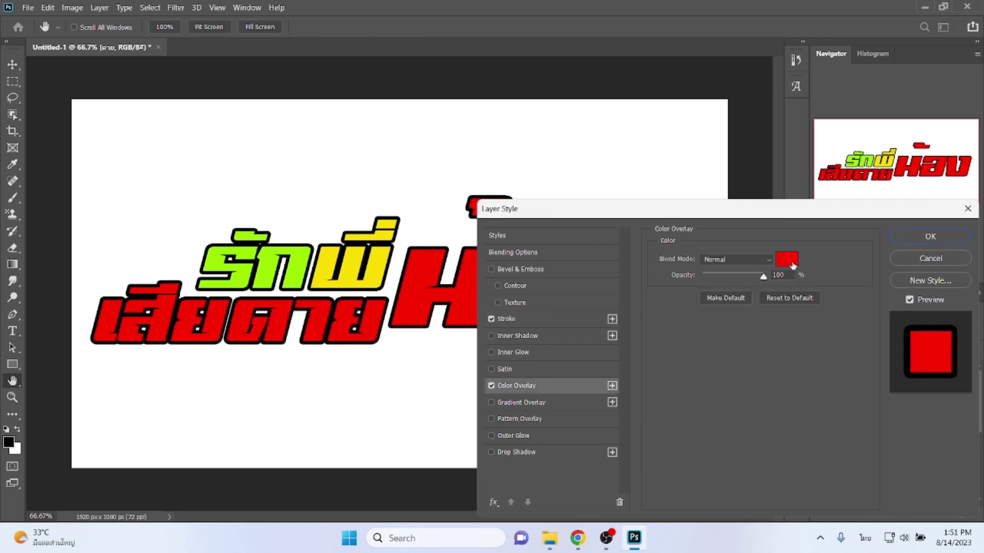
pyautogui.click(793, 265)
pyautogui.click(304, 265)
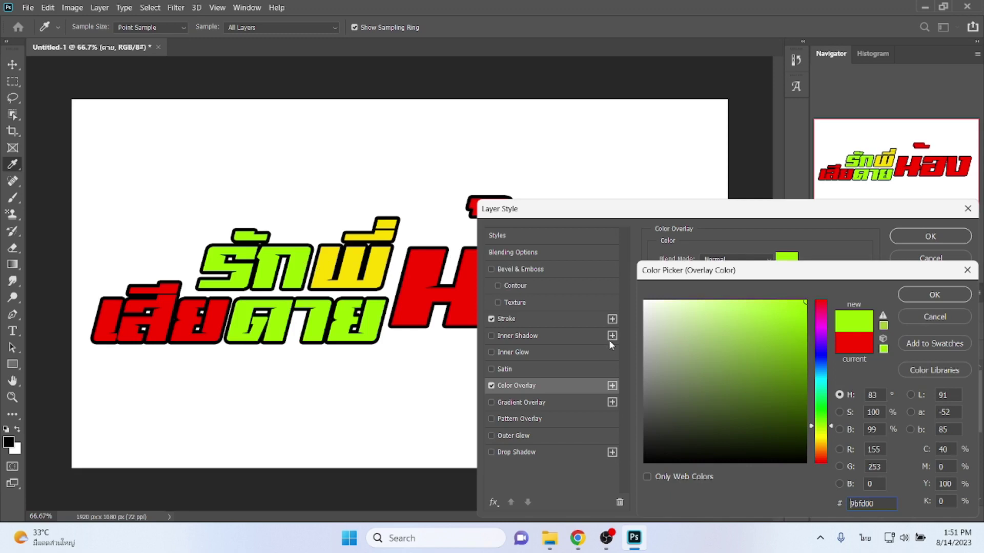
pyautogui.click(569, 123)
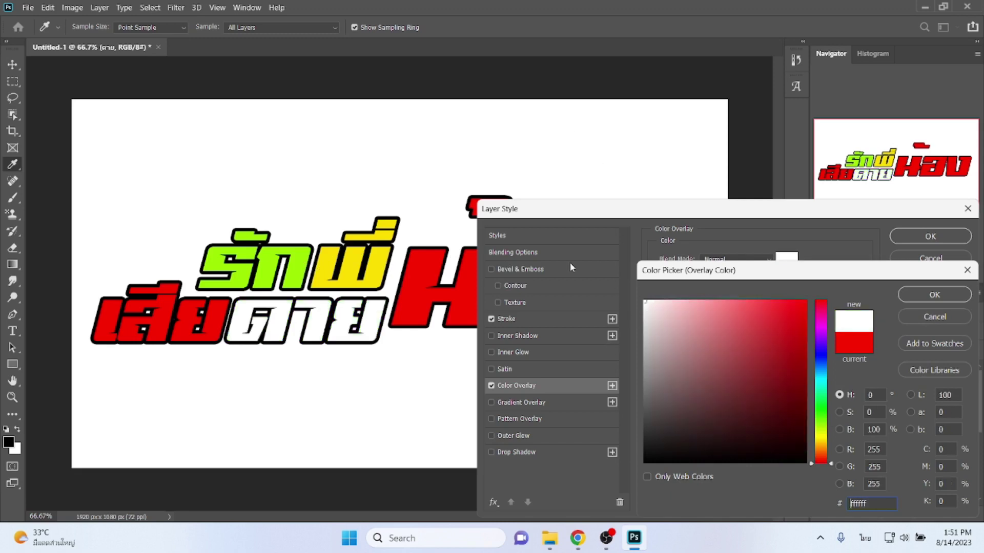
pyautogui.click(303, 266)
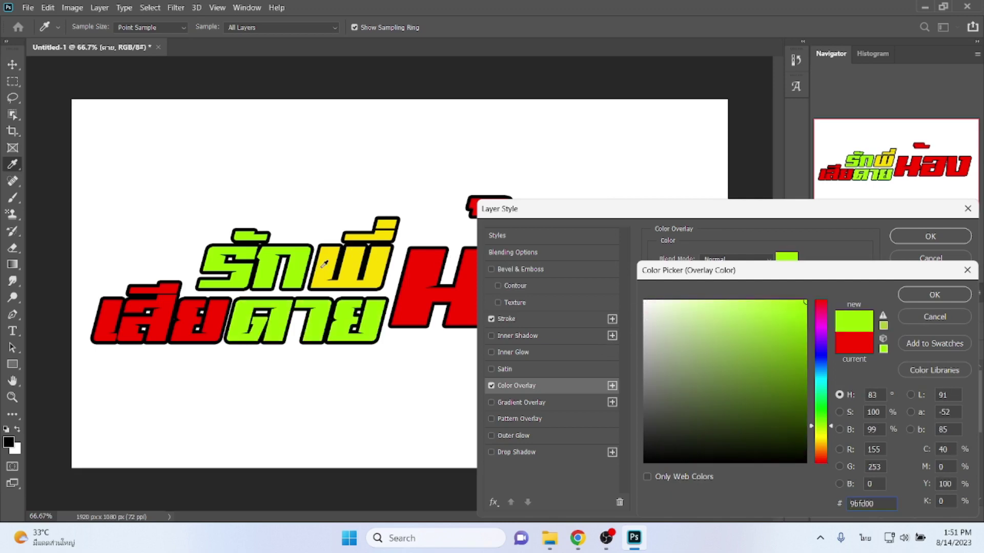
pyautogui.click(323, 266)
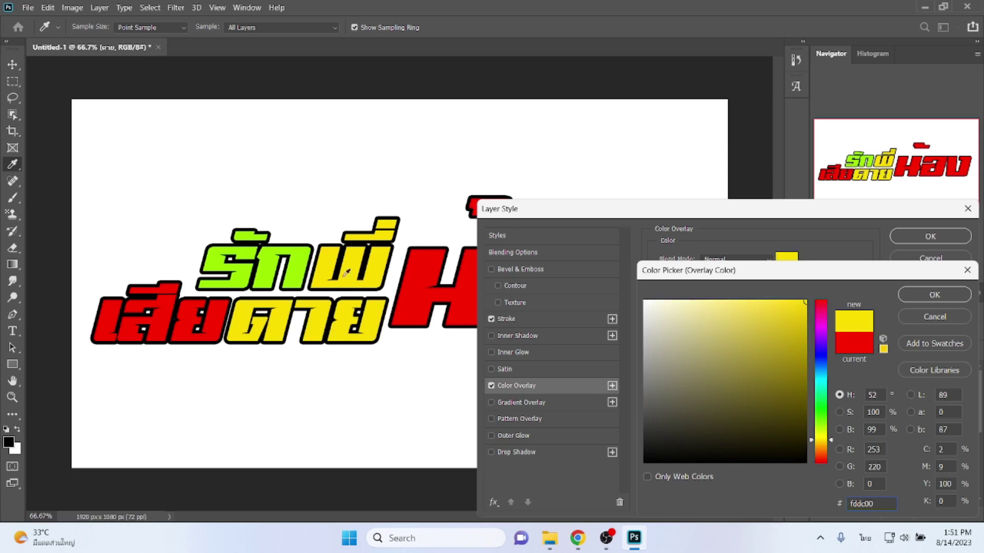
pyautogui.press('Return')
pyautogui.press('Return')
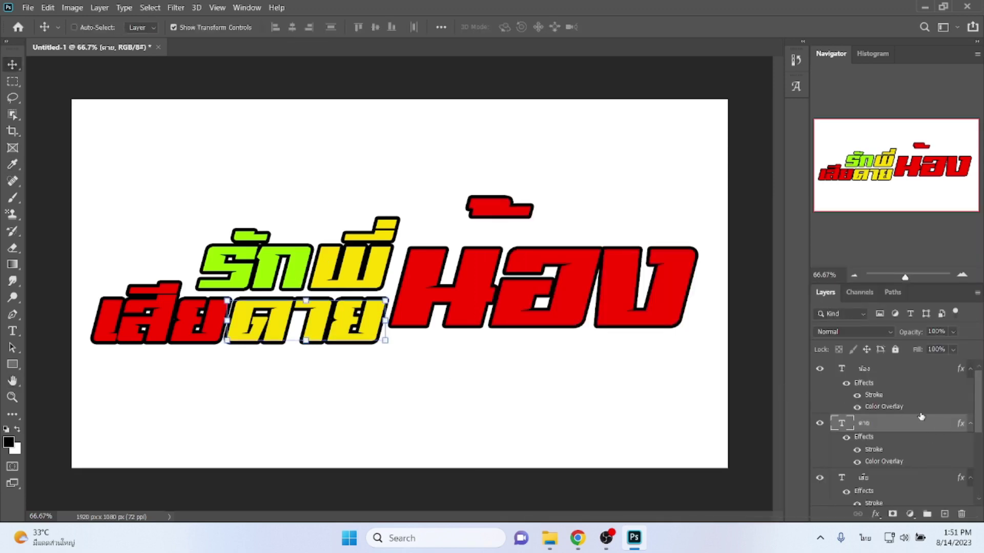
# Nudge พี่ two pixels right and รัก four right and one down
pyautogui.scroll(-3, 915, 410)
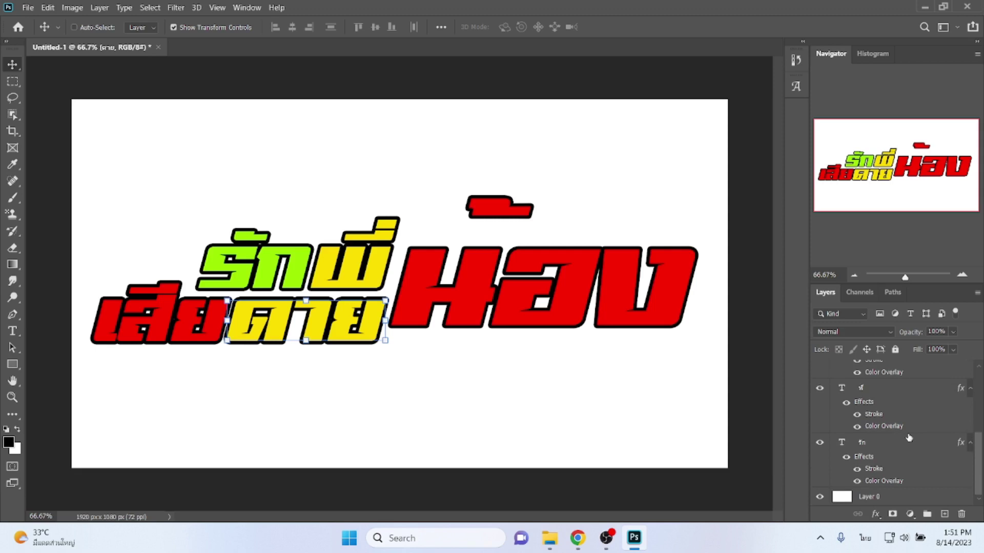
pyautogui.click(889, 394)
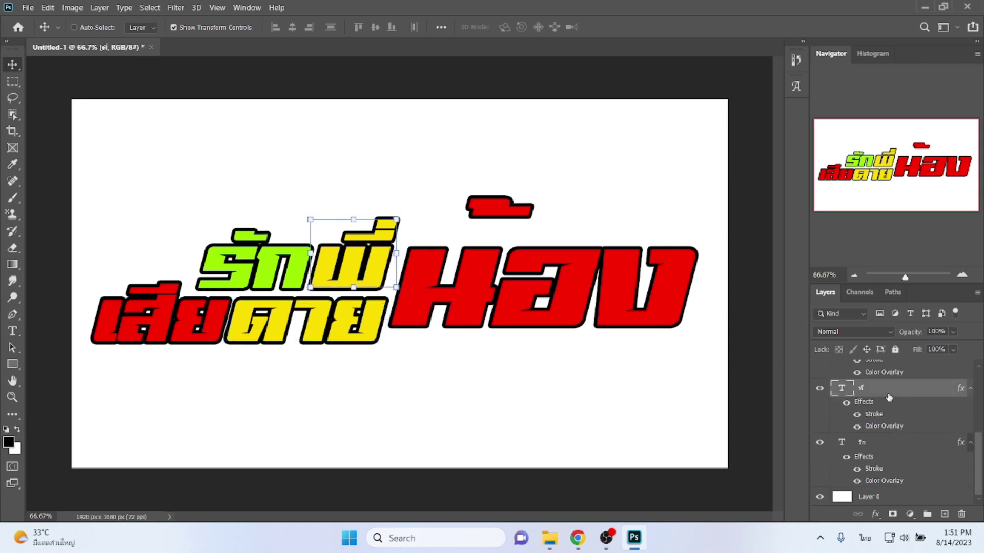
pyautogui.press('Right')
pyautogui.press('Right')
pyautogui.press('Right')
pyautogui.press('Right')
pyautogui.press('Right')
pyautogui.press('Right')
pyautogui.press('Right')
pyautogui.press('Right')
pyautogui.press('Right')
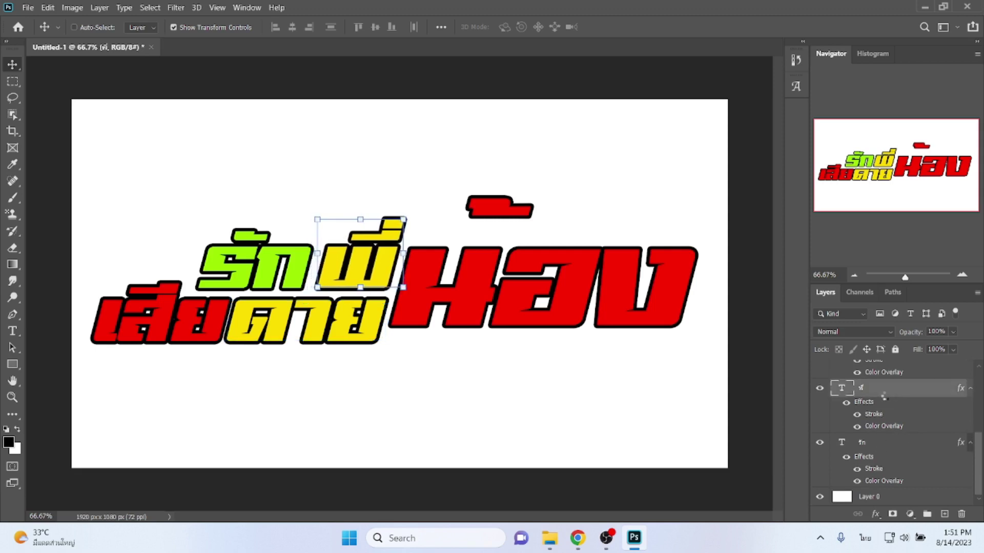
pyautogui.press('Right')
pyautogui.press('Right')
pyautogui.press('Right')
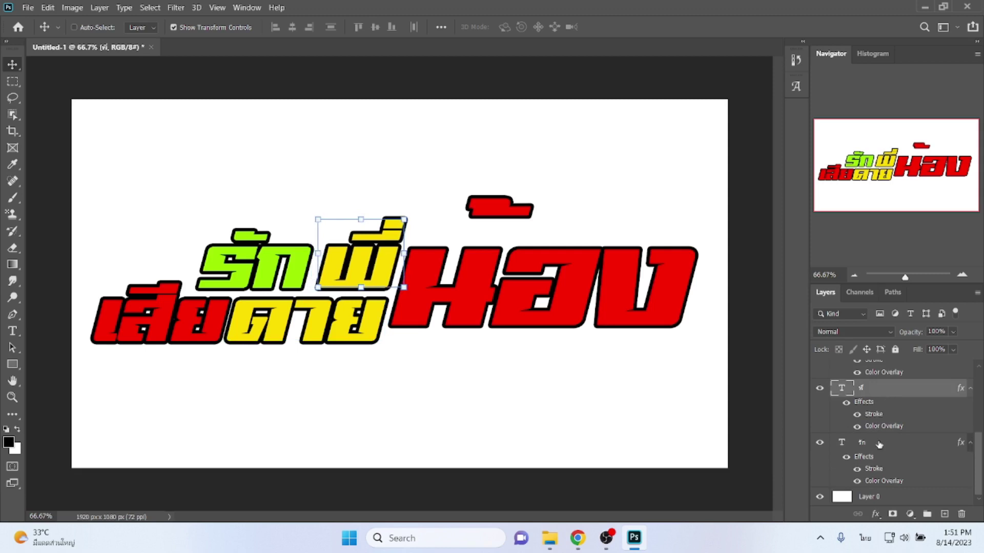
pyautogui.click(879, 444)
pyautogui.press('Right')
pyautogui.press('Right')
pyautogui.press('Right')
pyautogui.press('Right')
pyautogui.press('Right')
pyautogui.press('Right')
pyautogui.press('Right')
pyautogui.press('Right')
pyautogui.press('Right')
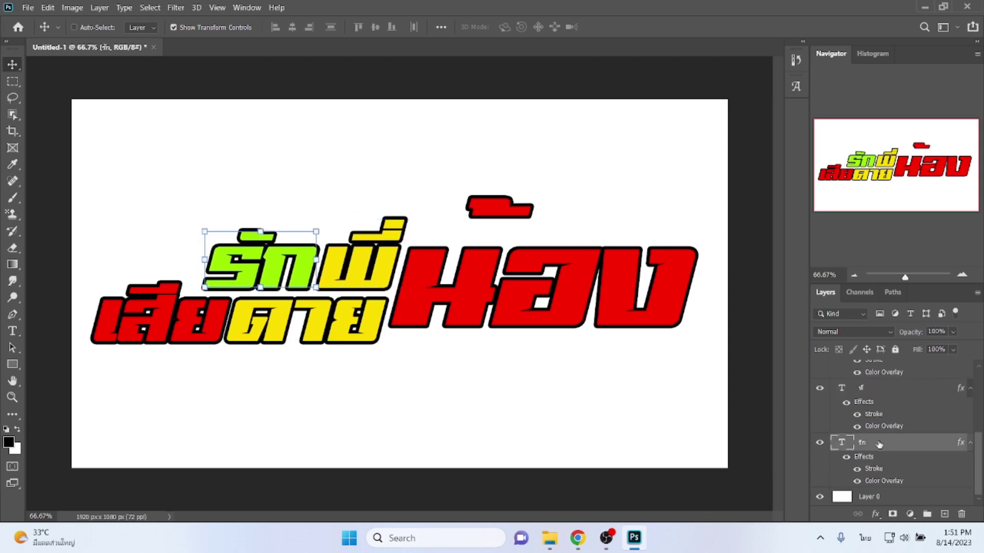
pyautogui.press('Right')
pyautogui.press('Right')
pyautogui.press('Right')
pyautogui.press('Right')
pyautogui.press('Right')
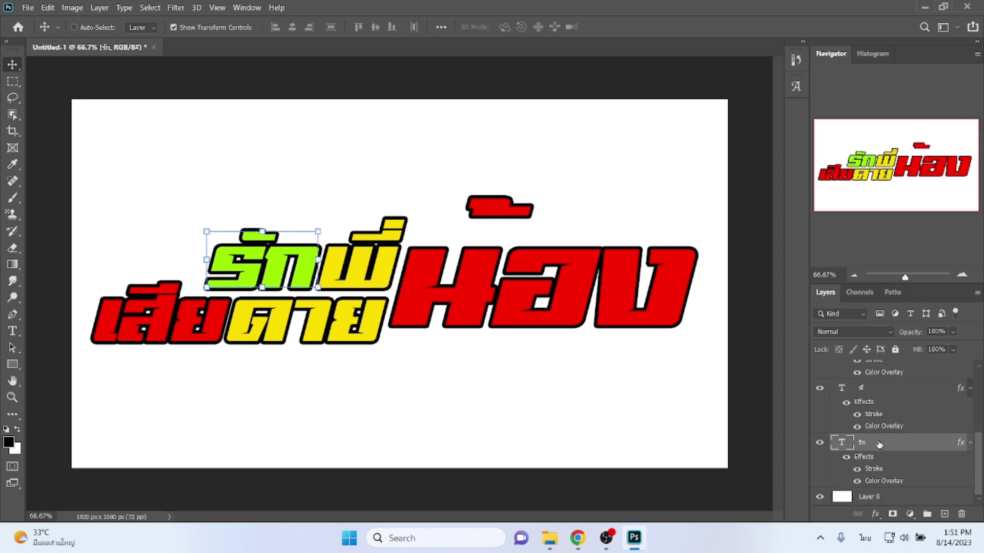
pyautogui.press('Right')
pyautogui.press('Right')
pyautogui.press('Right')
pyautogui.press('Right')
pyautogui.press('Right')
pyautogui.press('Right')
pyautogui.press('Right')
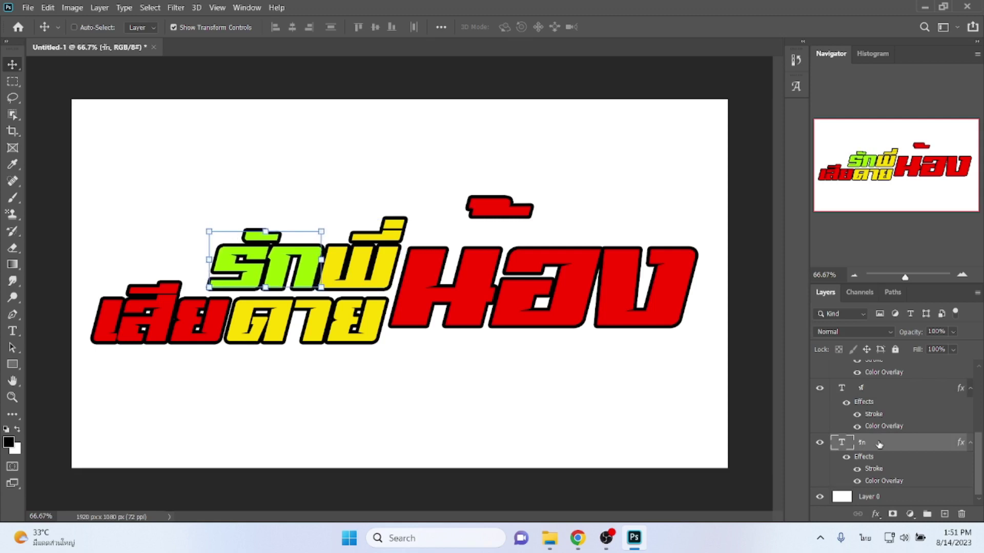
pyautogui.press('Right')
pyautogui.press('Right')
pyautogui.press('Down')
pyautogui.press('Down')
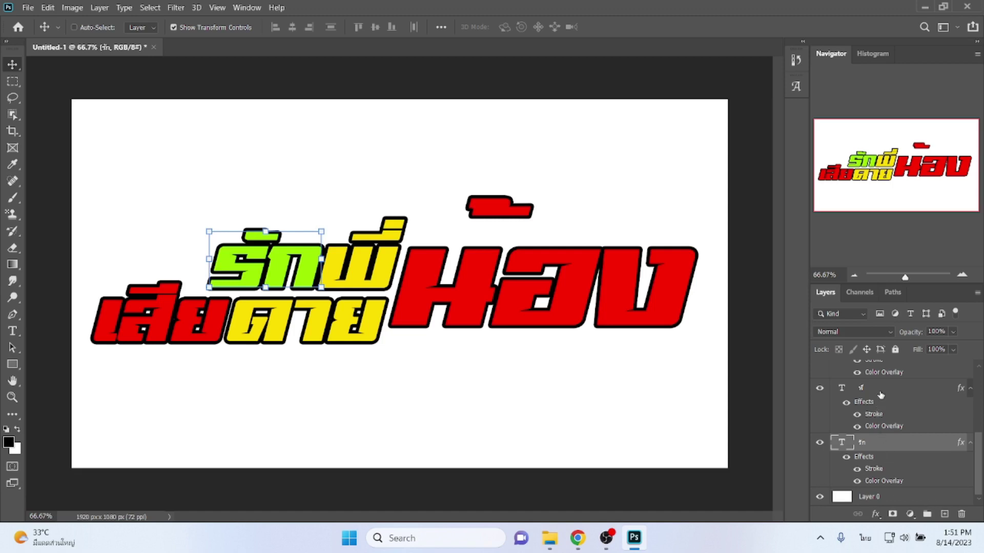
# Nudge ตาย up three pixels and เสีย up one and right two
pyautogui.scroll(1, 882, 395)
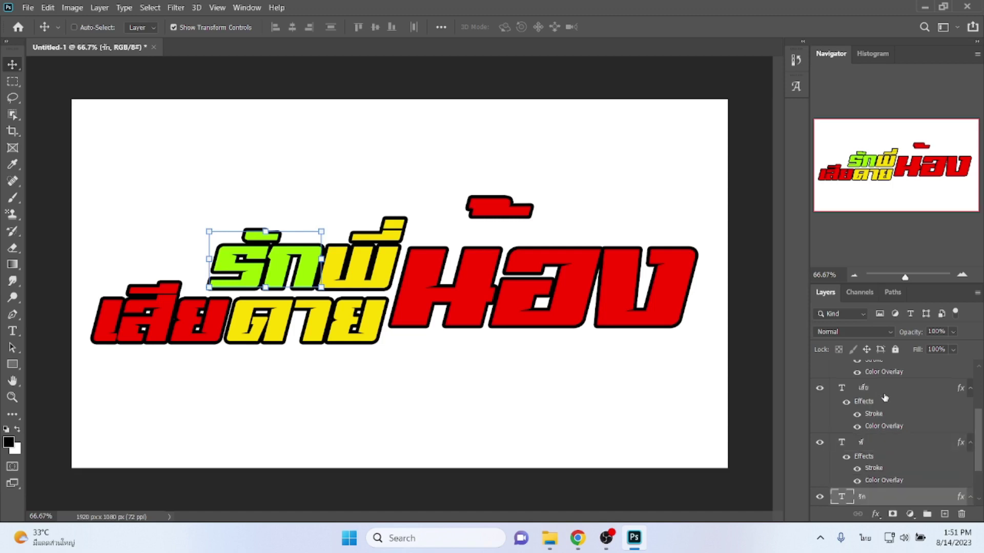
pyautogui.click(885, 395)
pyautogui.scroll(2, 884, 397)
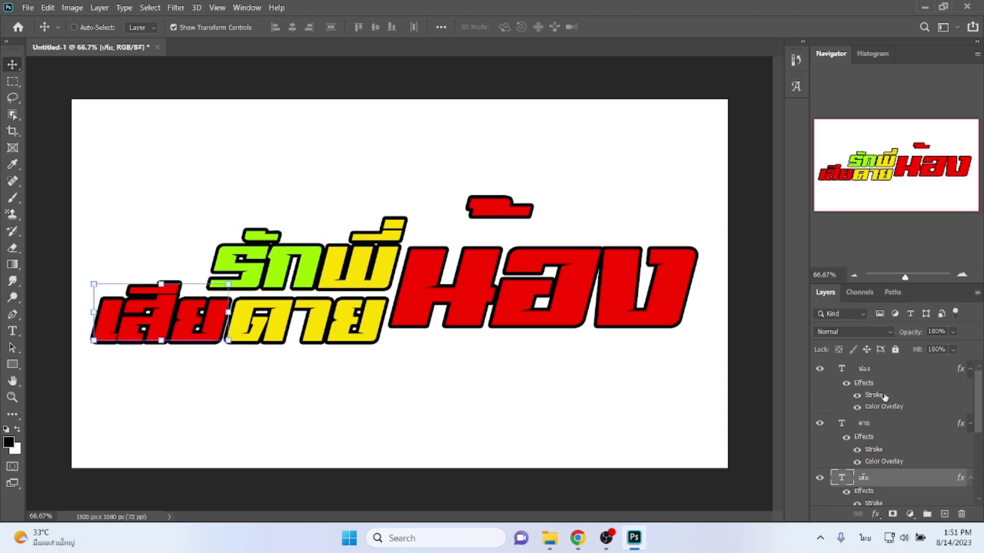
pyautogui.click(881, 428)
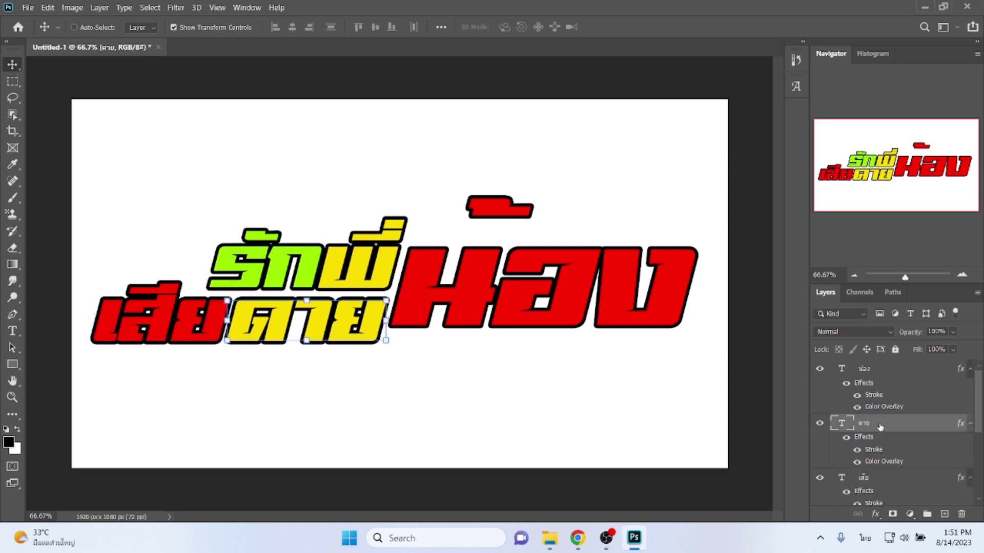
pyautogui.press('Up')
pyautogui.press('Up')
pyautogui.press('Up')
pyautogui.press('Up')
pyautogui.press('Up')
pyautogui.press('Up')
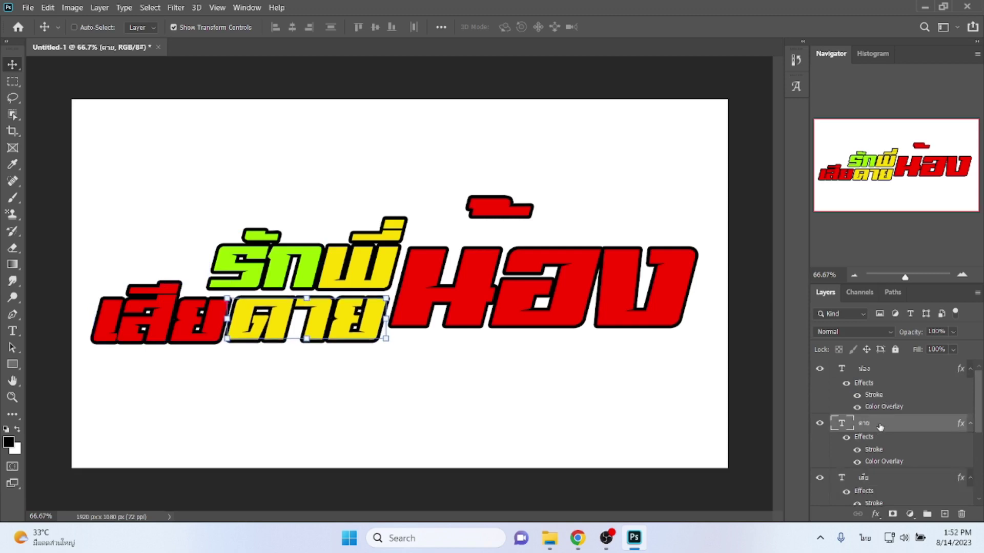
pyautogui.press('Up')
pyautogui.press('Up')
pyautogui.press('Up')
pyautogui.press('Up')
pyautogui.press('Up')
pyautogui.press('Up')
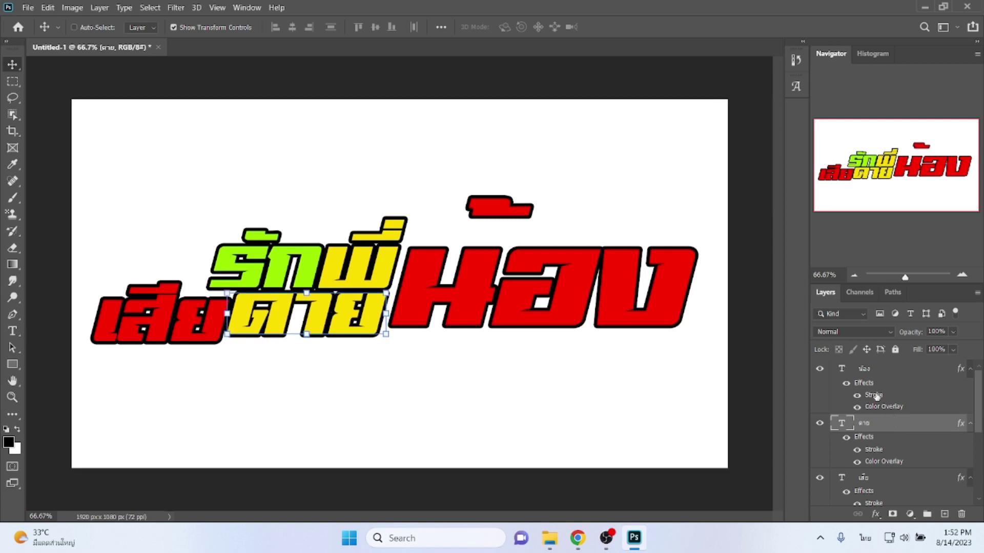
pyautogui.click(885, 479)
pyautogui.press('Up')
pyautogui.press('Up')
pyautogui.press('Up')
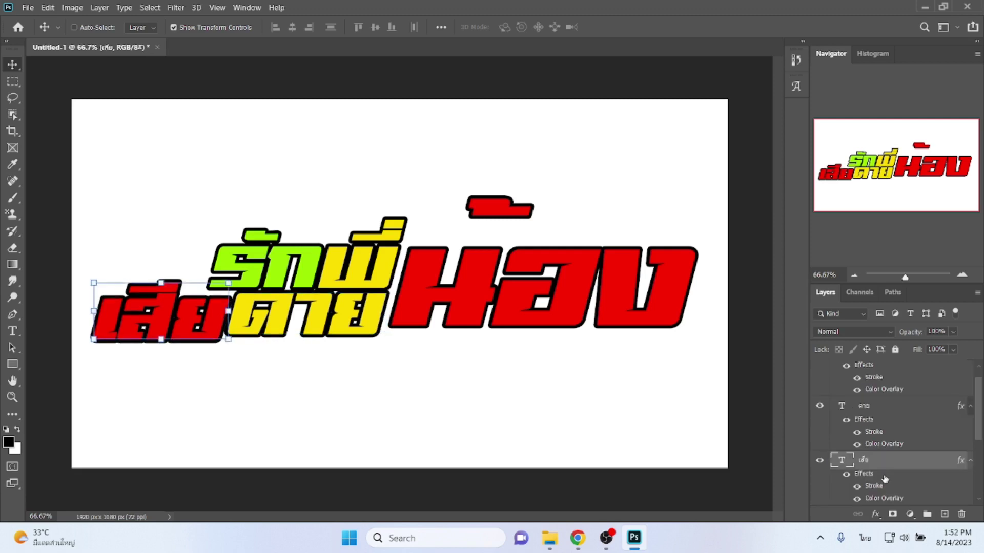
pyautogui.press('Up')
pyautogui.press('Up')
pyautogui.press('Up')
pyautogui.press('Up')
pyautogui.press('Up')
pyautogui.press('Up')
pyautogui.press('Up')
pyautogui.press('Up')
pyautogui.press('Up')
pyautogui.press('Right')
pyautogui.press('Right')
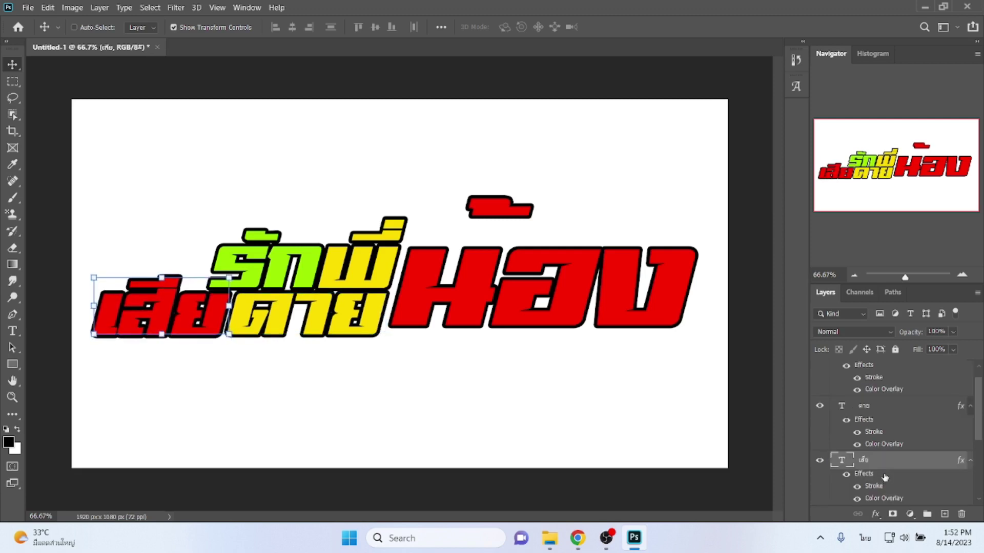
pyautogui.press('Right')
pyautogui.press('Right')
pyautogui.press('Right')
pyautogui.press('Right')
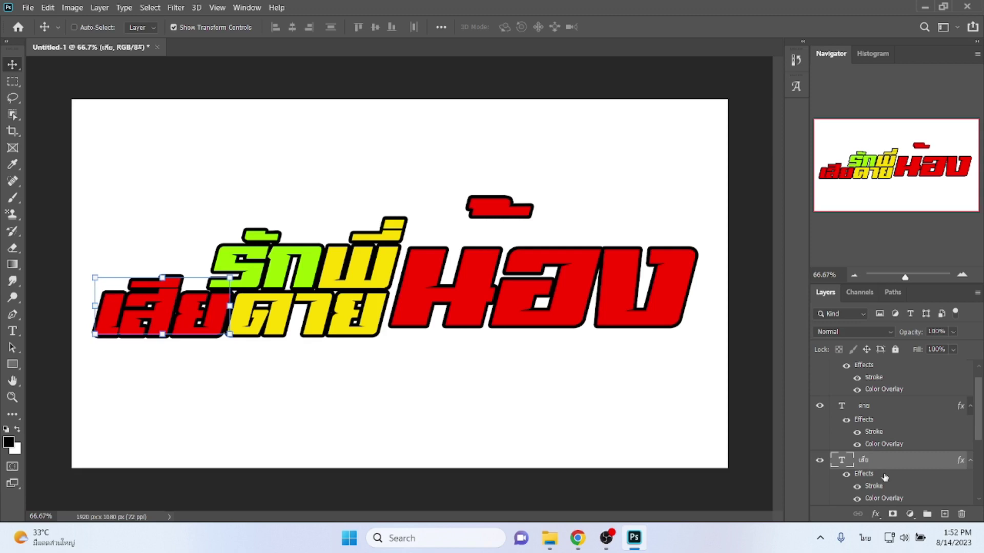
# Nudge น้อง two pixels left against ตาย
pyautogui.scroll(1, 912, 417)
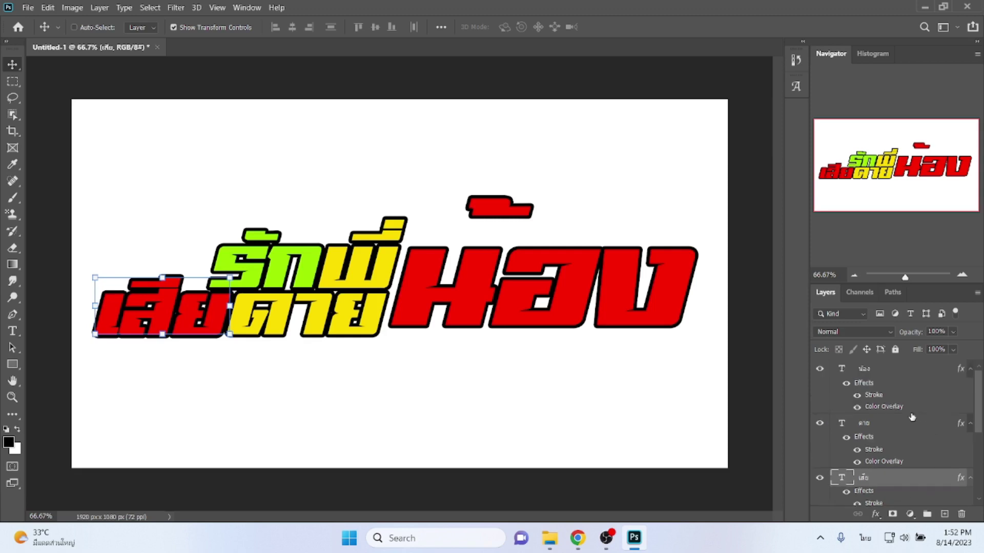
pyautogui.click(878, 370)
pyautogui.press('Left')
pyautogui.press('Left')
pyautogui.press('Left')
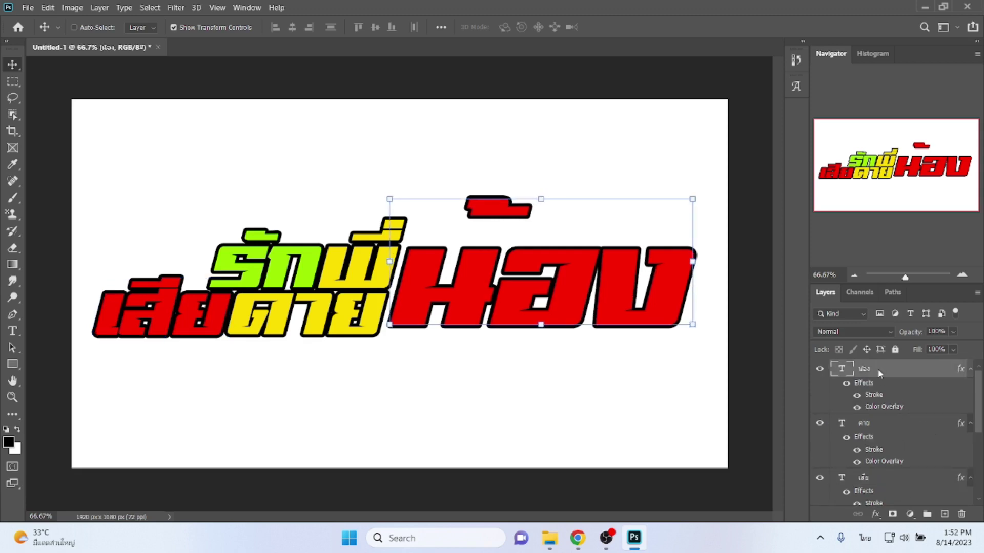
pyautogui.press('Left')
pyautogui.press('Left')
pyautogui.press('Left')
pyautogui.press('Left')
pyautogui.press('Left')
pyautogui.press('Left')
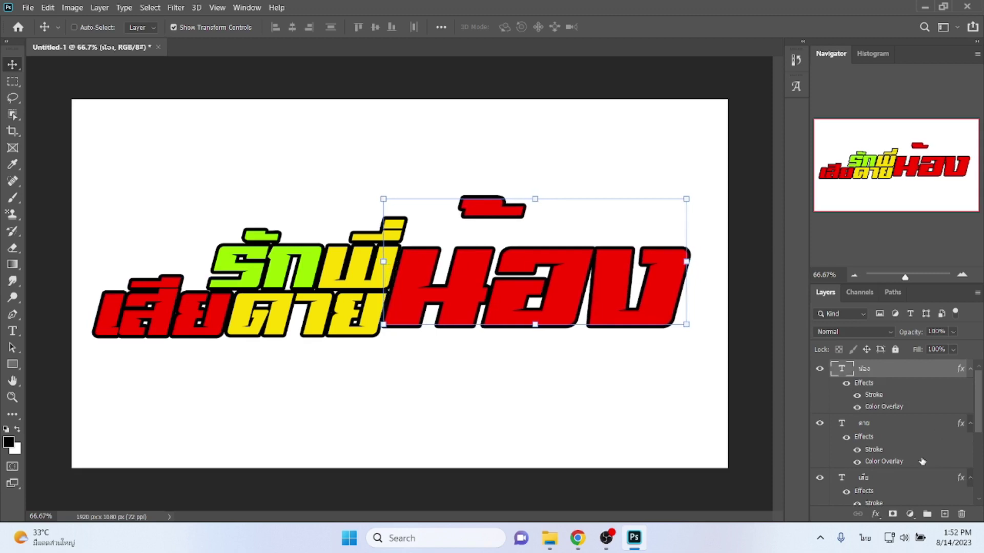
pyautogui.scroll(-5, 921, 452)
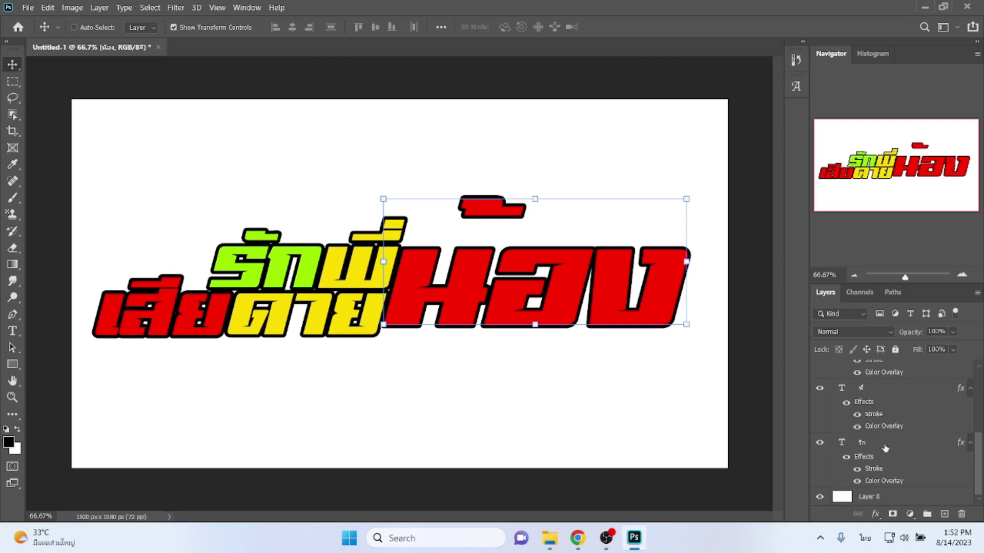
# Duplicate the word layers and offset the copies down and left
pyautogui.keyDown('shift'); pyautogui.click(885, 447); pyautogui.keyUp('shift')
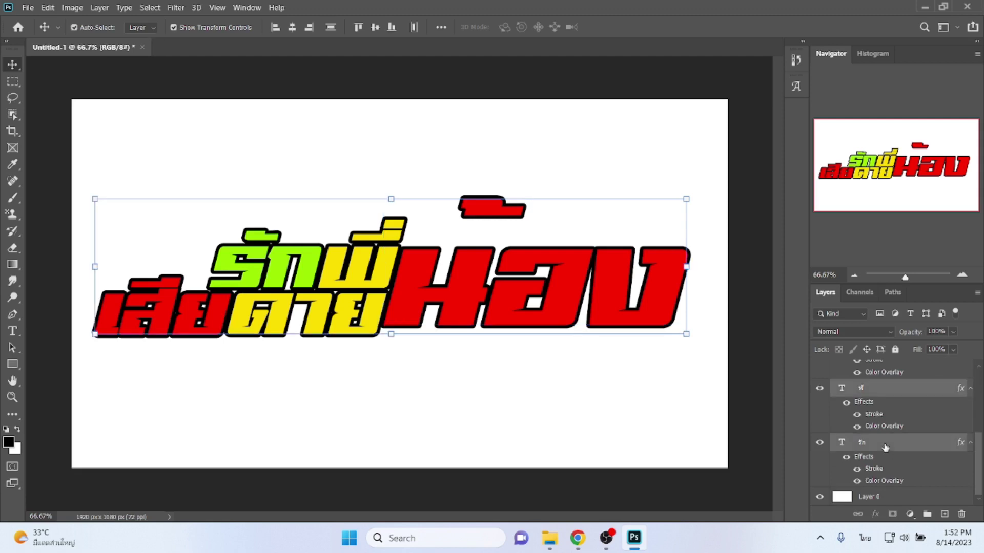
pyautogui.hotkey('ctrl', 'j')
pyautogui.moveTo(905, 375); pyautogui.dragTo(905, 374)
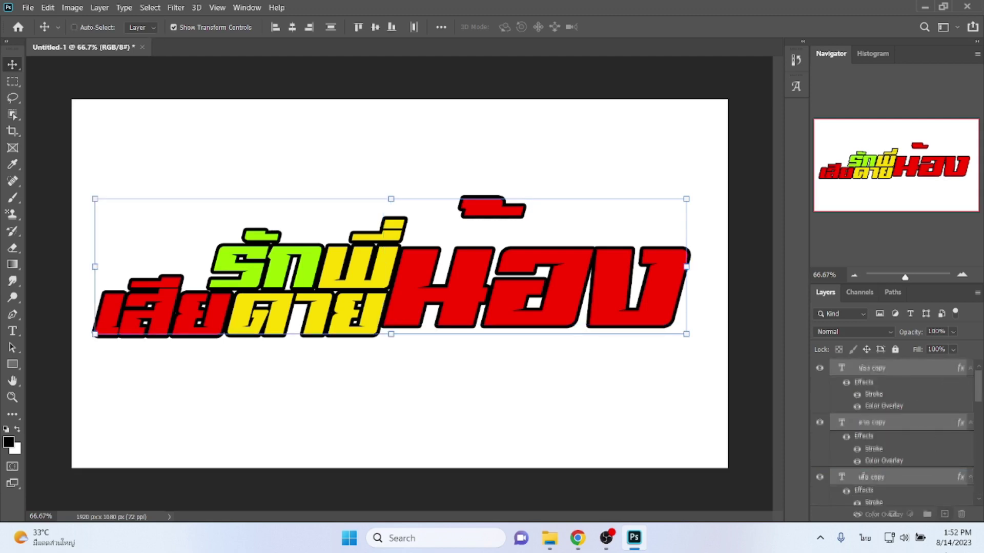
pyautogui.moveTo(907, 513); pyautogui.dragTo(942, 516)
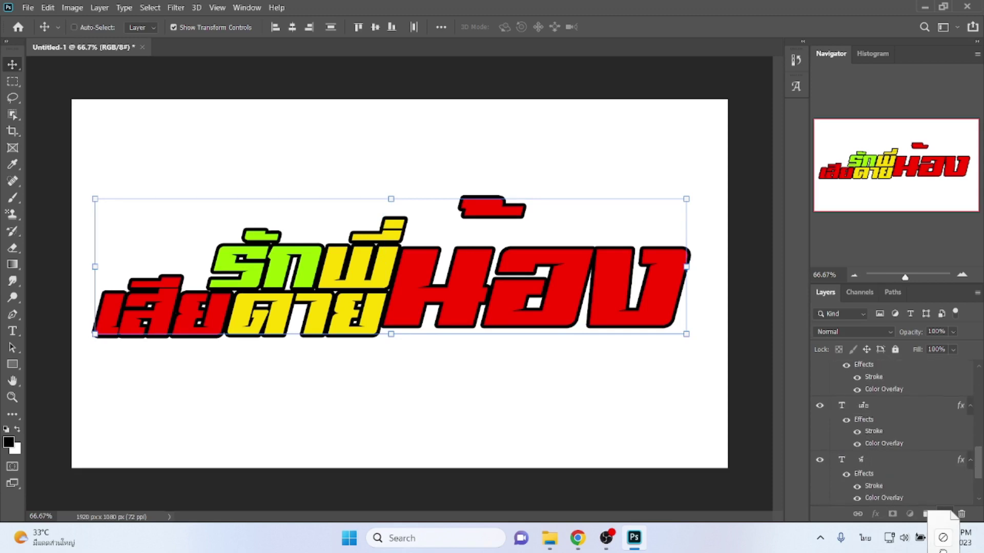
pyautogui.moveTo(942, 549); pyautogui.dragTo(913, 492)
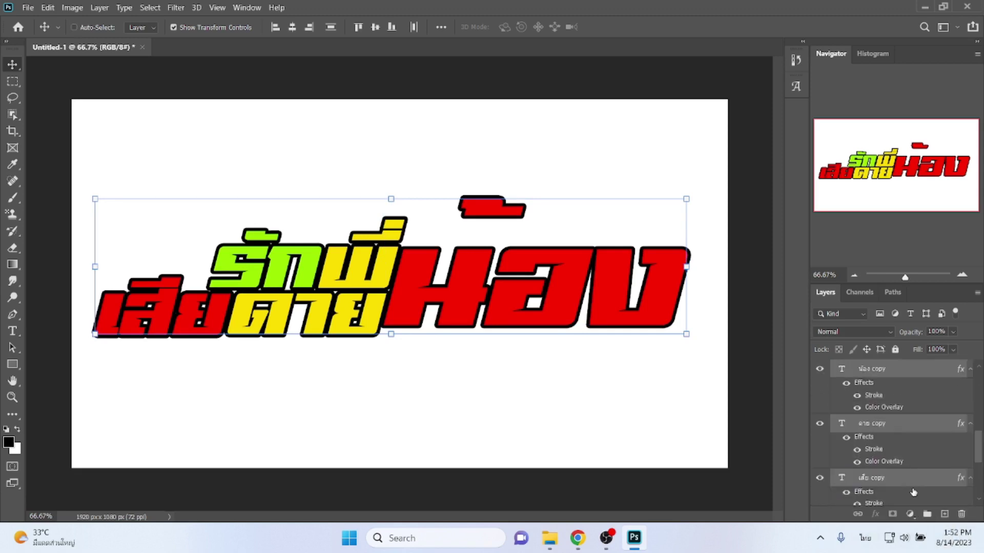
pyautogui.press('Down')
pyautogui.press('Down')
pyautogui.press('Down')
pyautogui.press('Down')
pyautogui.press('Down')
pyautogui.press('Down')
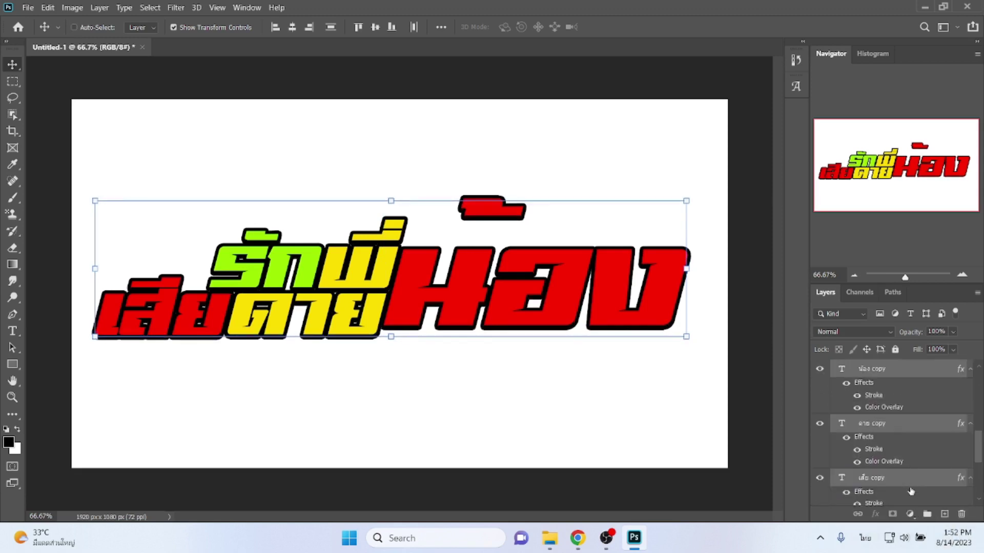
pyautogui.press('Down')
pyautogui.press('Down')
pyautogui.press('Down')
pyautogui.press('Down')
pyautogui.press('Down')
pyautogui.press('Down')
pyautogui.press('Down')
pyautogui.press('Down')
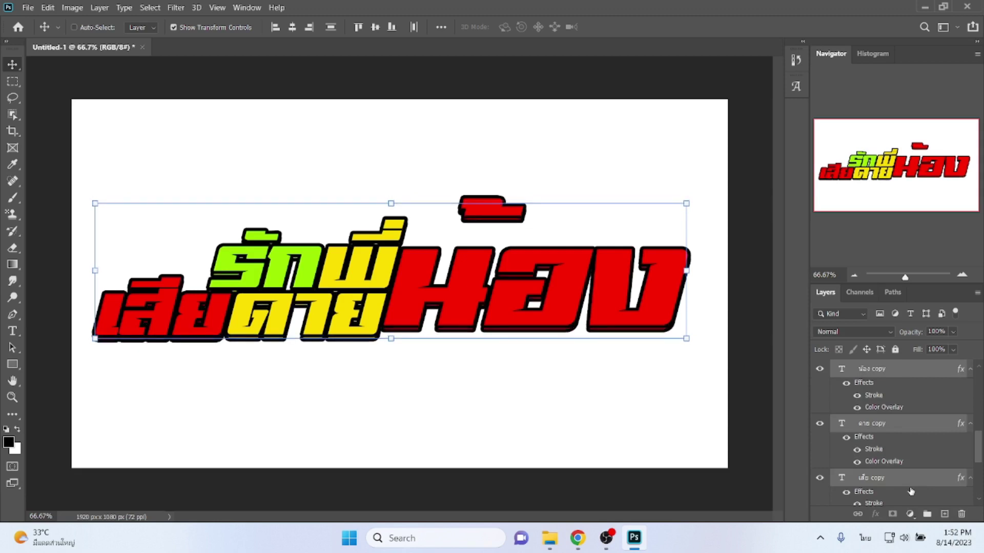
pyautogui.press('Left')
pyautogui.press('Left')
pyautogui.press('Left')
pyautogui.press('Left')
pyautogui.press('Left')
pyautogui.press('Left')
pyautogui.press('Left')
pyautogui.press('Left')
pyautogui.press('Left')
pyautogui.press('Left')
pyautogui.press('Left')
pyautogui.press('Left')
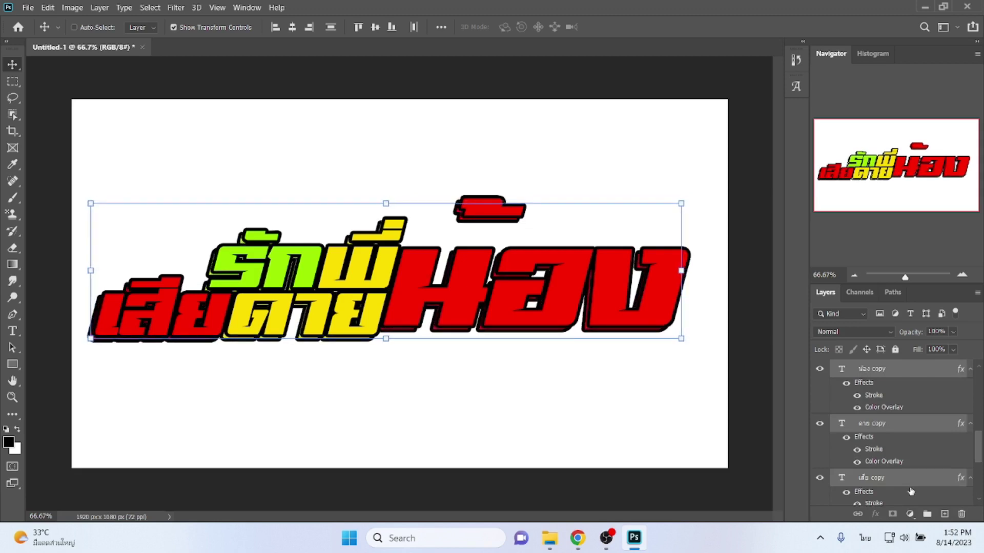
# Hide the colour overlays on the copies so they read as black shadows
pyautogui.scroll(-3, 910, 492)
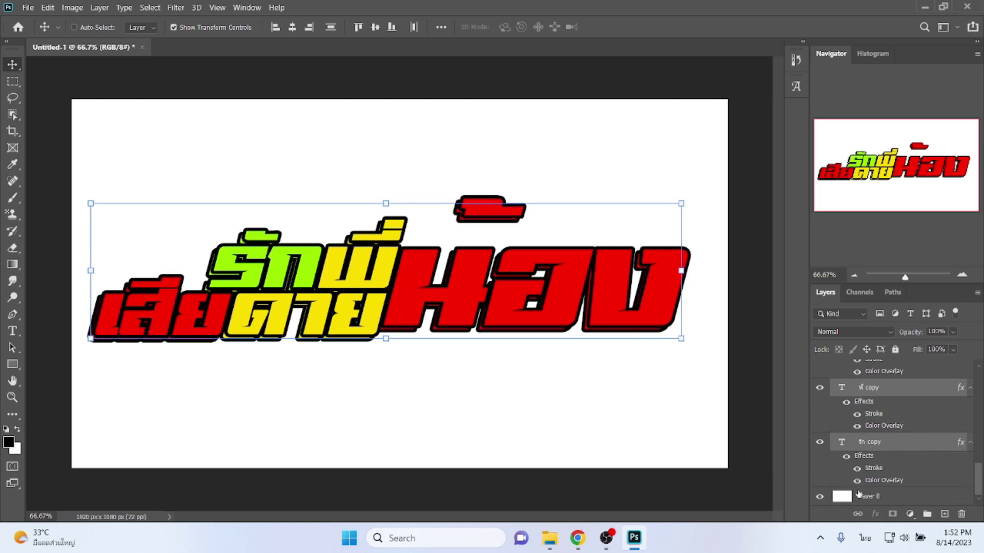
pyautogui.click(857, 480)
pyautogui.click(856, 426)
pyautogui.scroll(2, 892, 417)
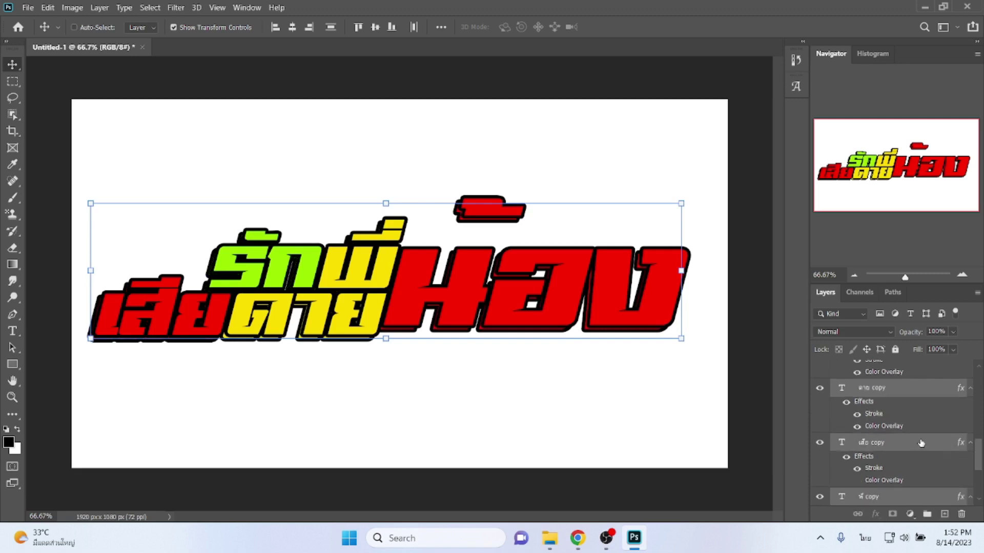
pyautogui.click(857, 426)
pyautogui.scroll(1, 906, 442)
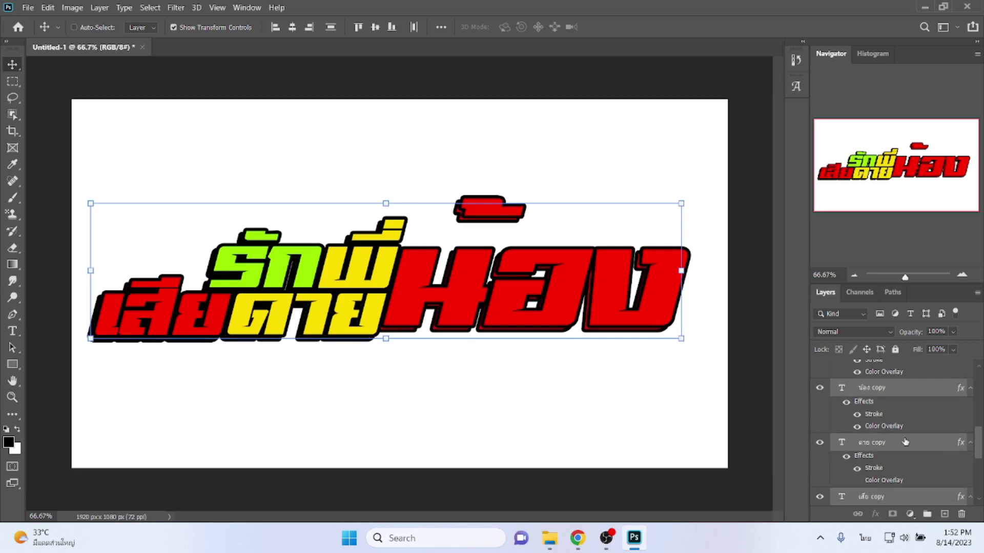
pyautogui.click(858, 427)
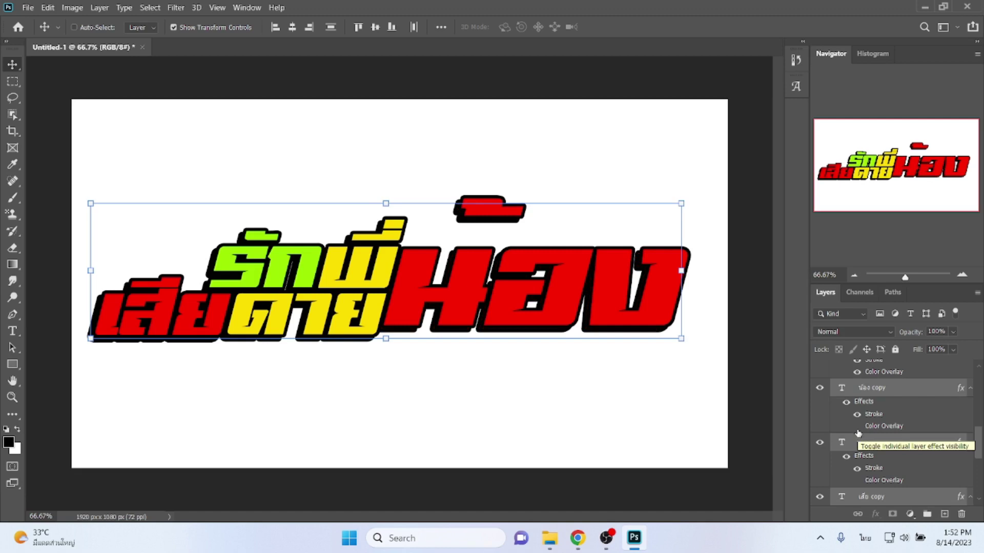
pyautogui.scroll(-2, 871, 426)
pyautogui.scroll(-1, 886, 405)
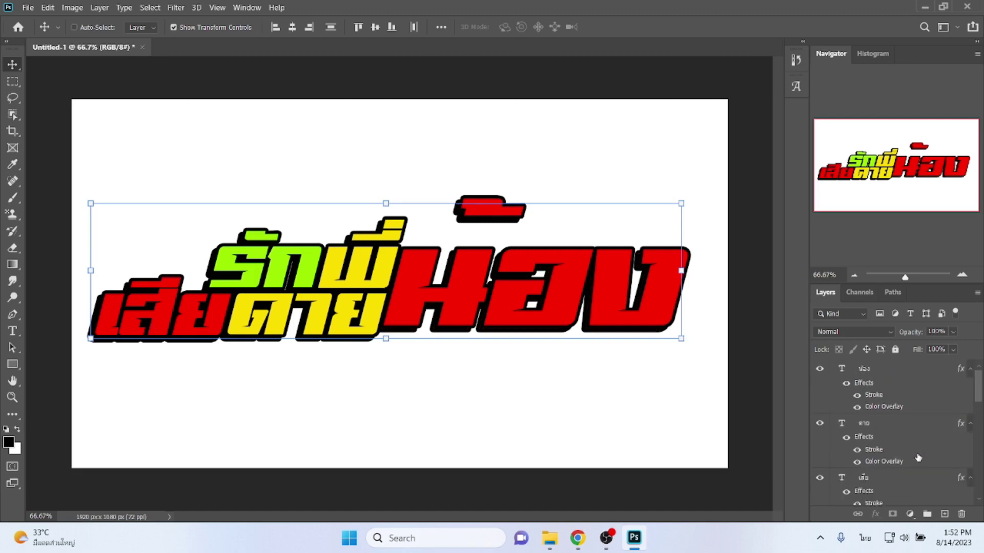
pyautogui.click(901, 377)
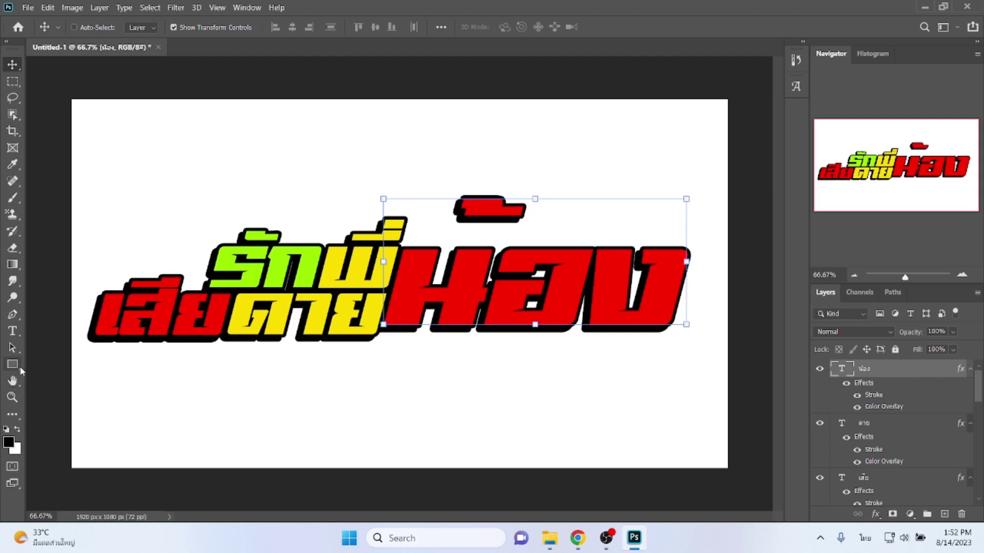
# Draw a wide, flat black ellipse across the middle of the text with no stroke
pyautogui.moveTo(14, 367); pyautogui.dragTo(57, 390)
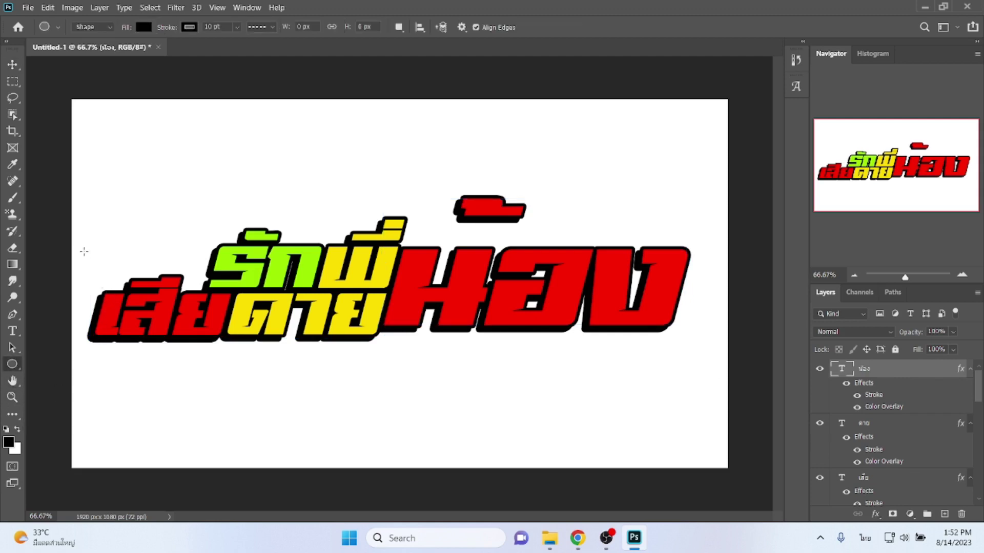
pyautogui.moveTo(84, 251)
pyautogui.mouseDown()
pyautogui.moveTo(685, 321)
pyautogui.moveTo(760, 293)
pyautogui.mouseUp()
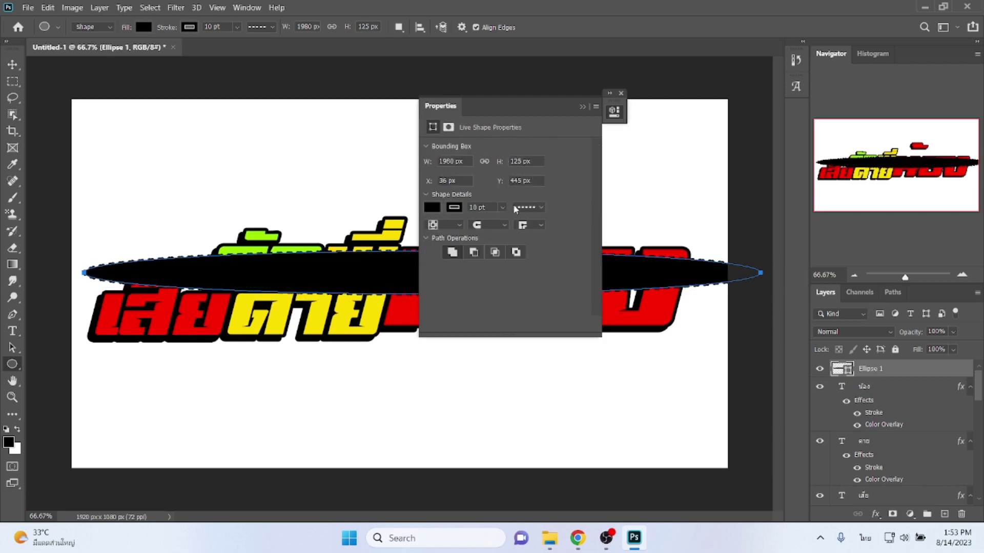
pyautogui.click(451, 210)
pyautogui.click(440, 232)
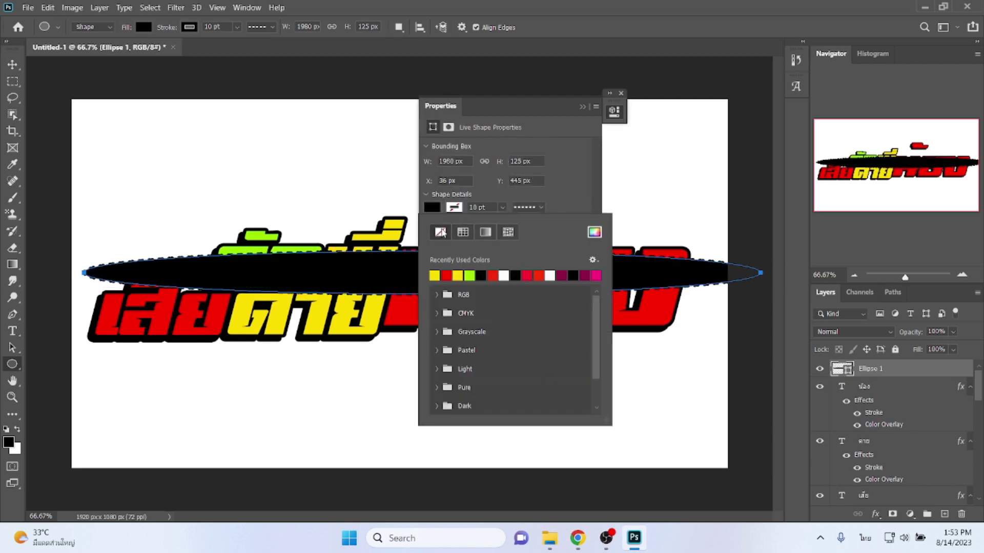
pyautogui.click(628, 92)
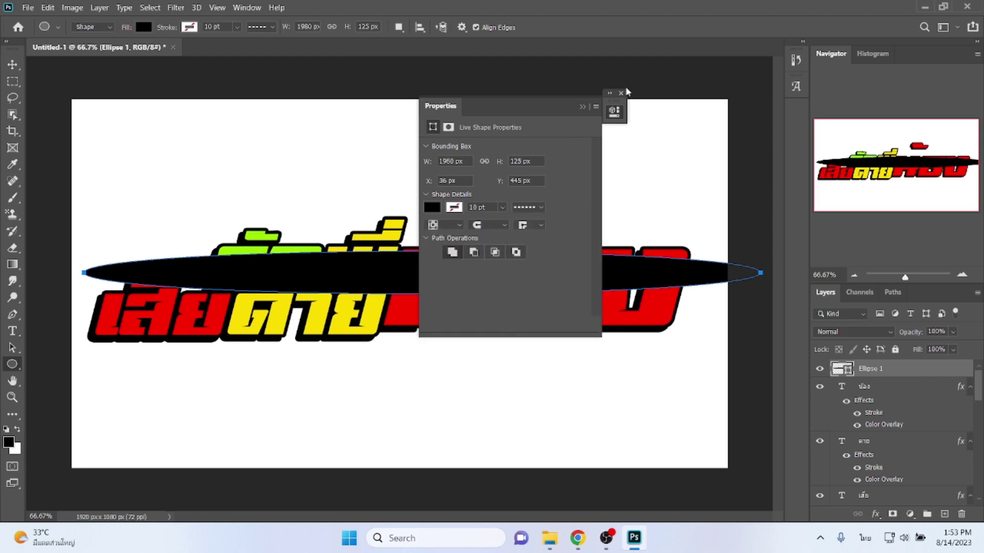
pyautogui.click(621, 94)
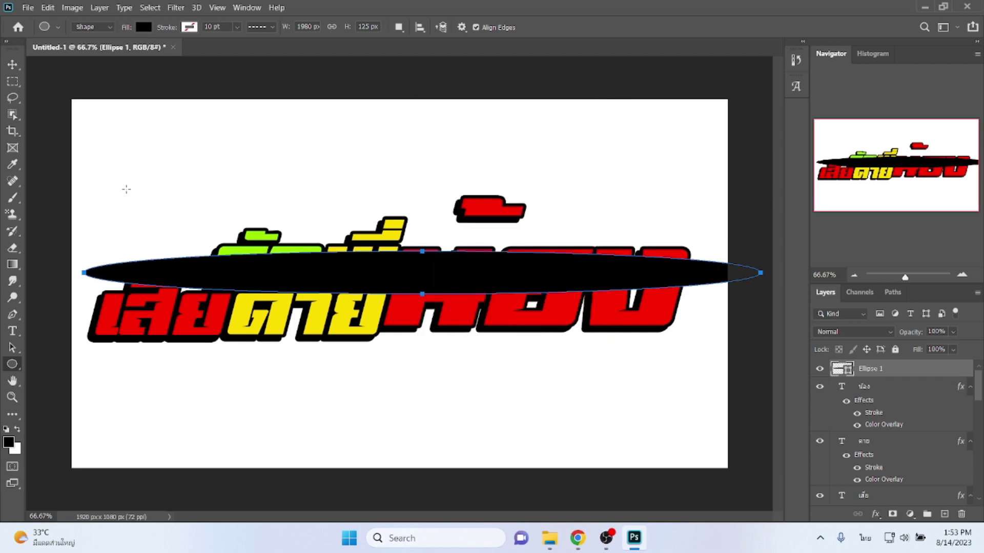
pyautogui.click(12, 65)
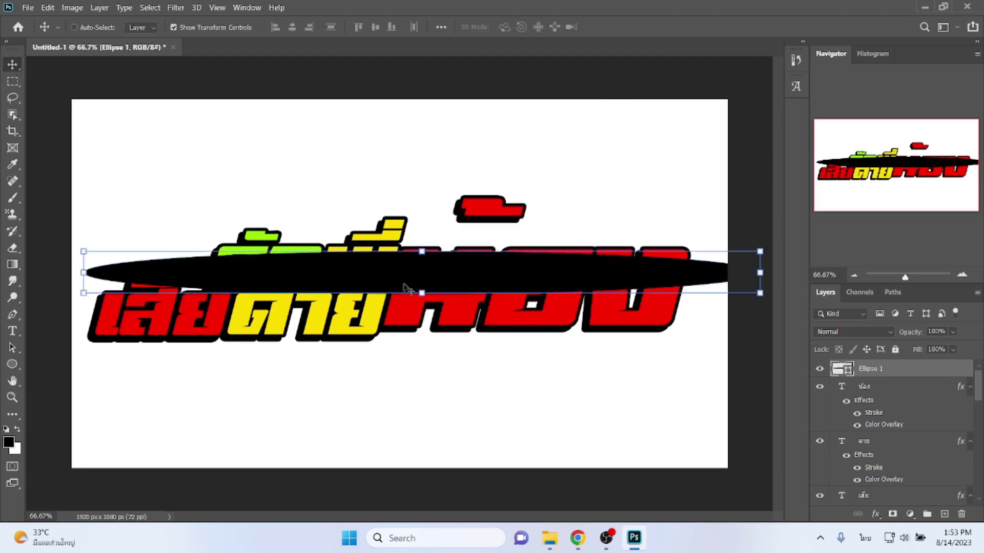
# Move the black ellipse lower across the text and rasterize its layer
pyautogui.moveTo(405, 289); pyautogui.dragTo(369, 295)
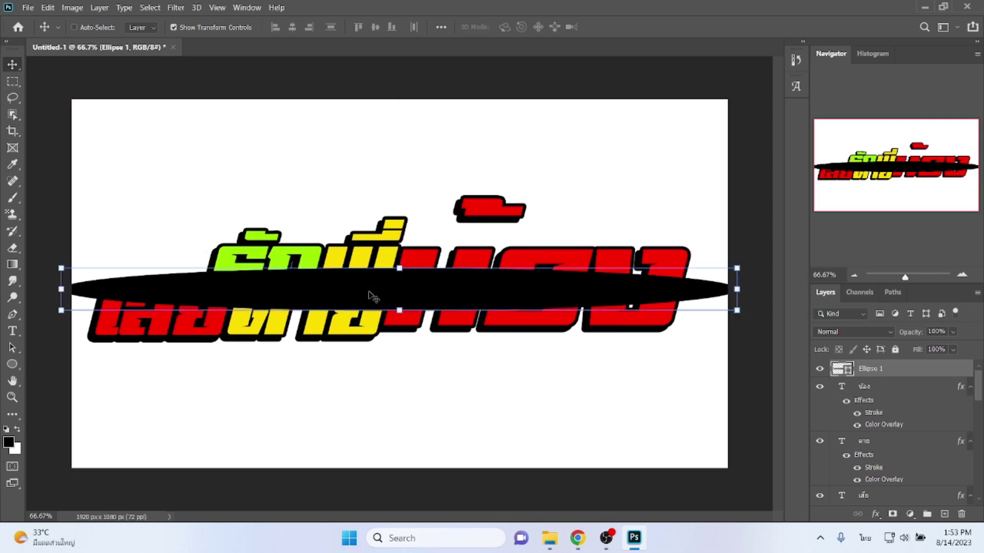
pyautogui.rightClick(881, 365)
pyautogui.click(758, 184)
# Select the red word น้อง and cut that part of Ellipse 1 into Layer 1
pyautogui.click(870, 390)
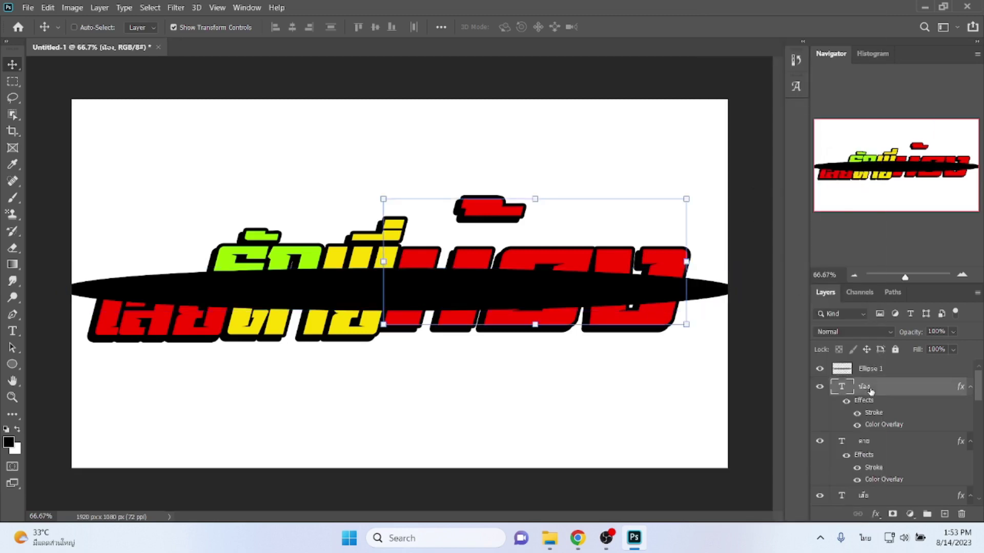
pyautogui.press('w')
pyautogui.moveTo(343, 151); pyautogui.dragTo(712, 361)
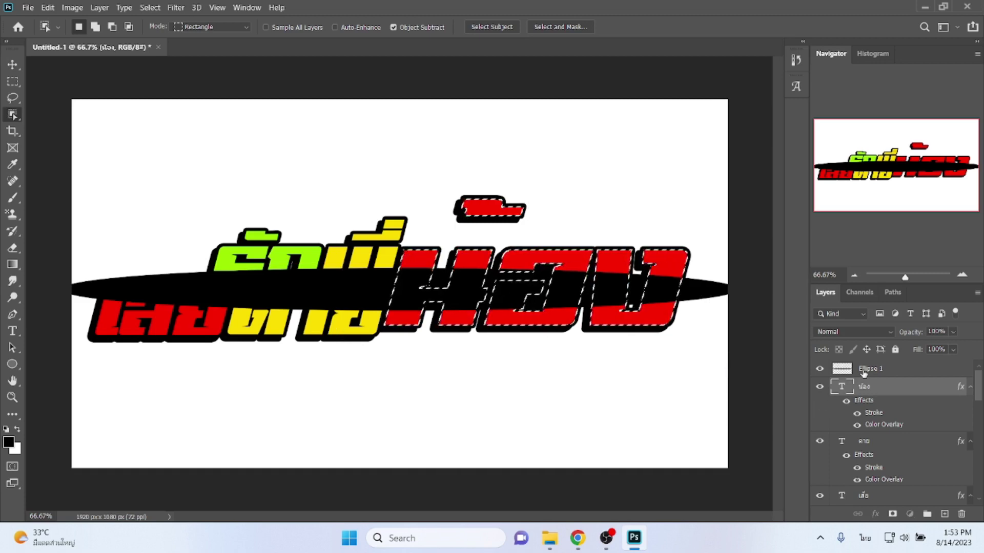
pyautogui.hotkey('alt', ']')
pyautogui.rightClick(553, 279)
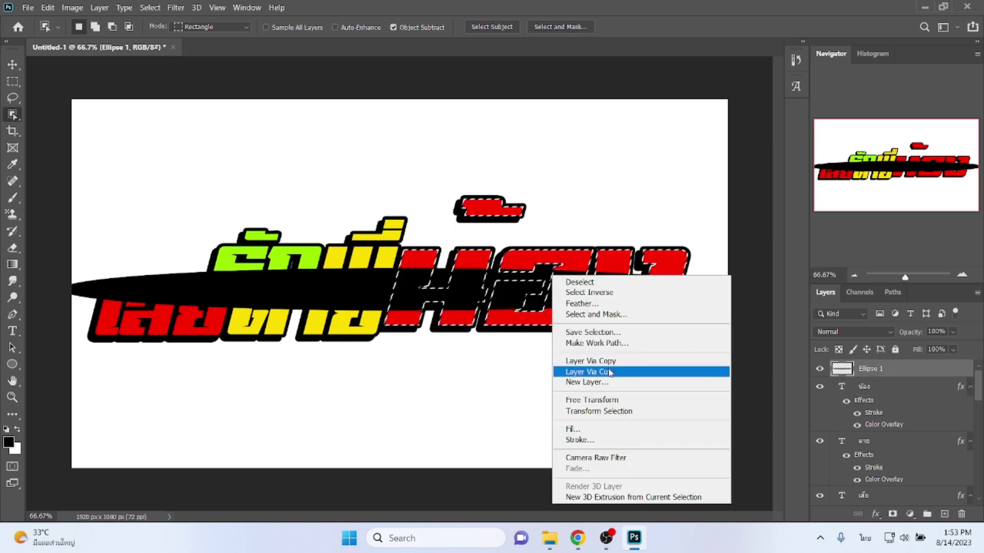
pyautogui.click(604, 371)
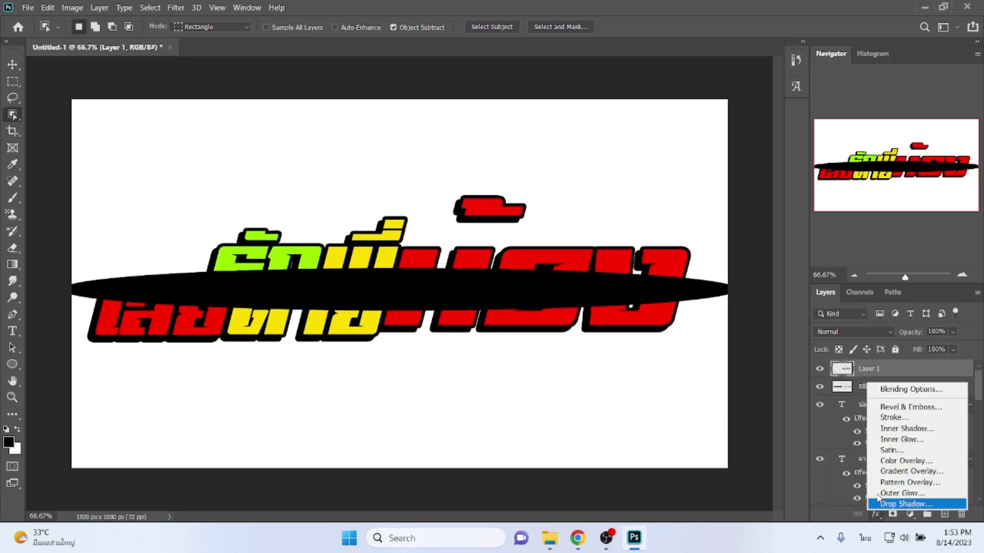
# Give Layer 1 an inside stroke using red sampled from the text
pyautogui.click(875, 514)
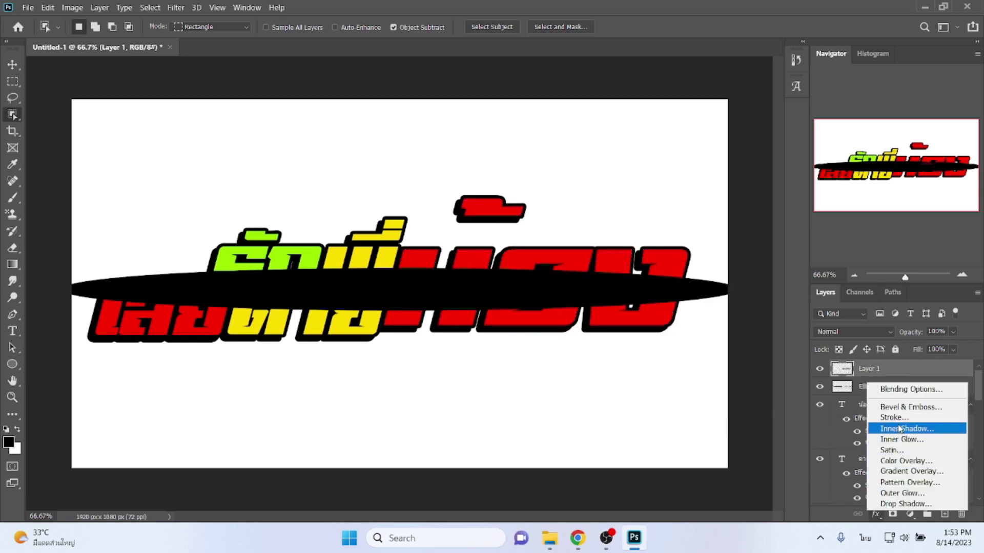
pyautogui.click(898, 418)
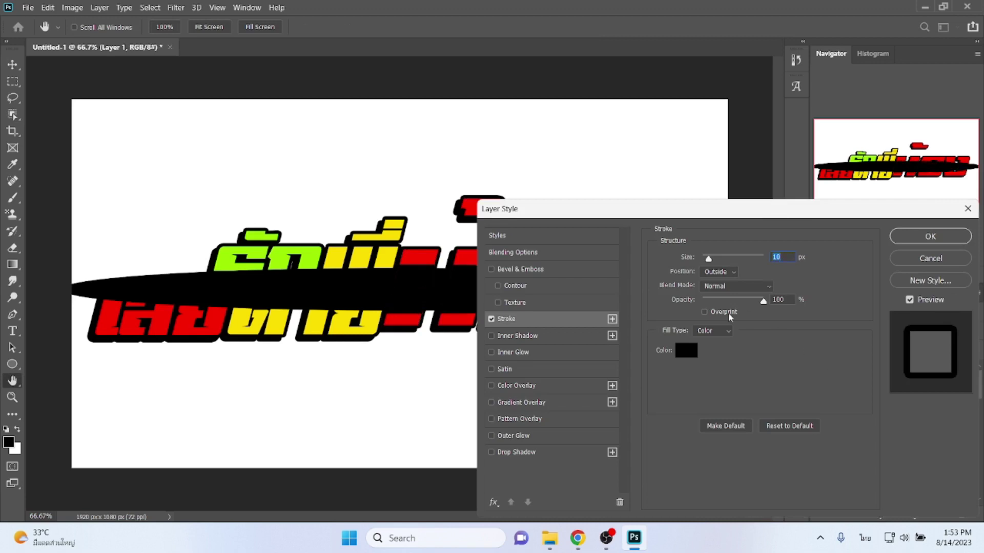
pyautogui.click(725, 272)
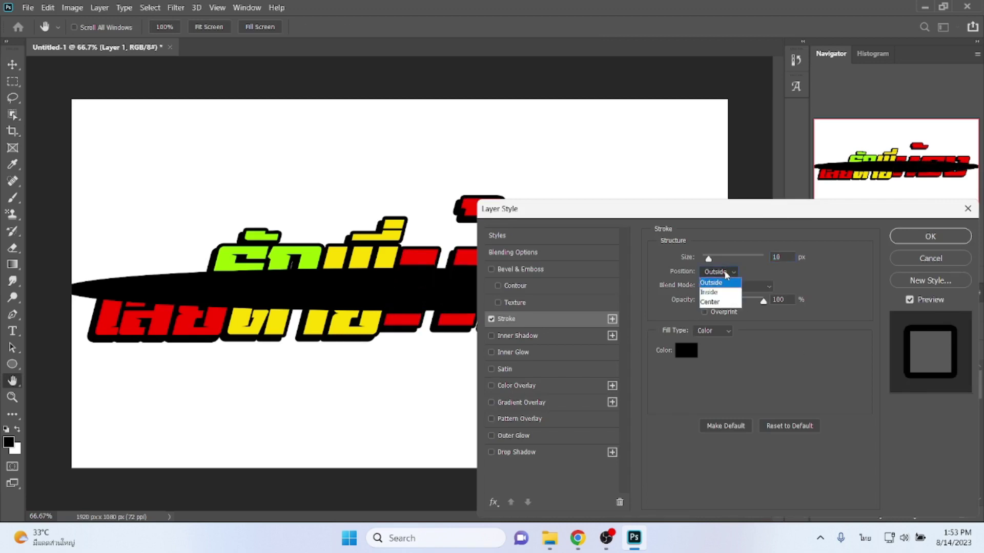
pyautogui.click(717, 284)
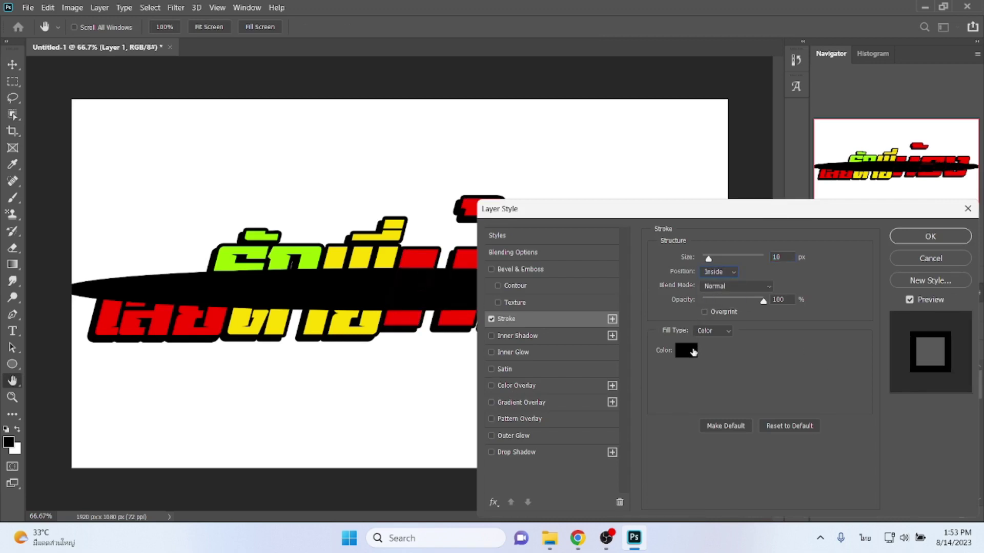
pyautogui.click(527, 387)
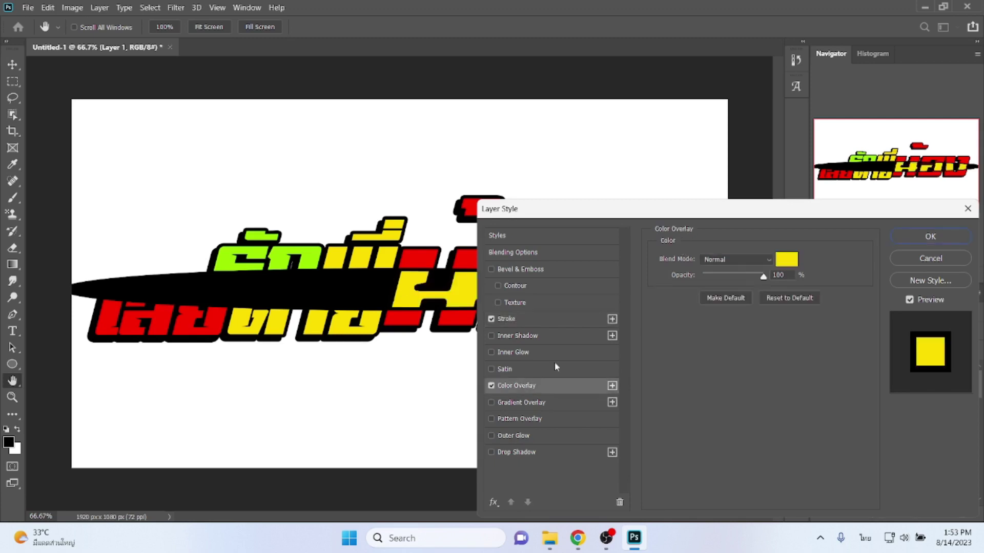
pyautogui.moveTo(676, 214); pyautogui.dragTo(676, 302)
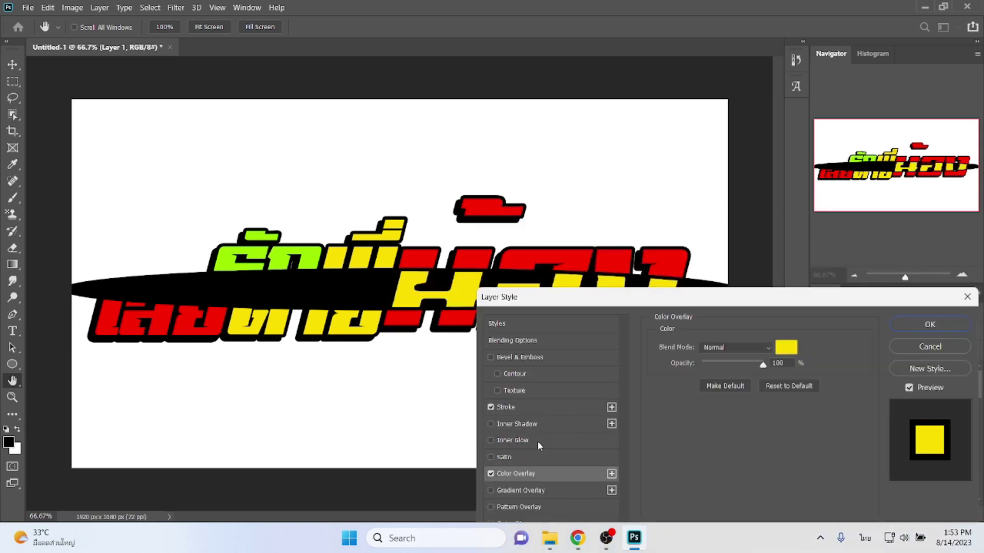
pyautogui.click(521, 410)
pyautogui.click(685, 439)
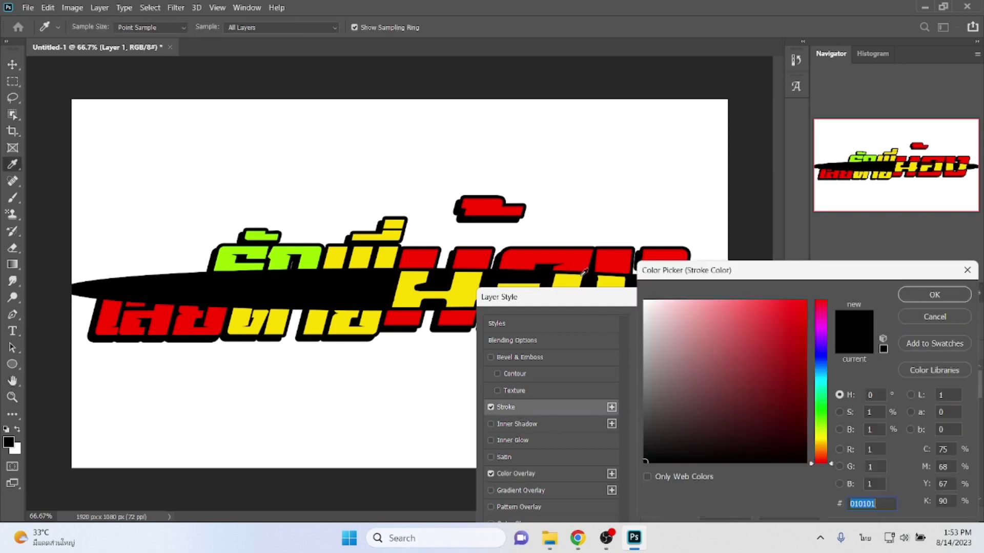
pyautogui.click(583, 255)
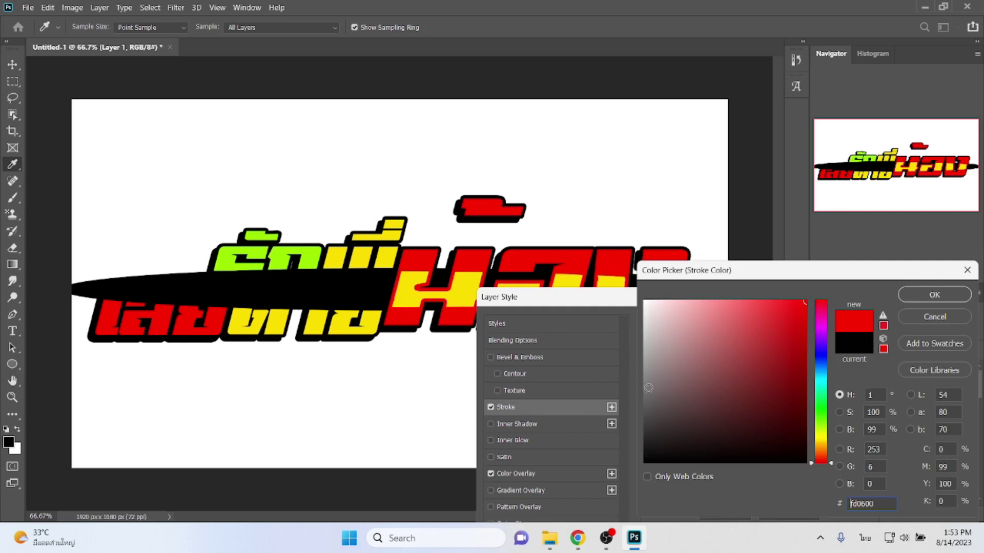
pyautogui.press('Return')
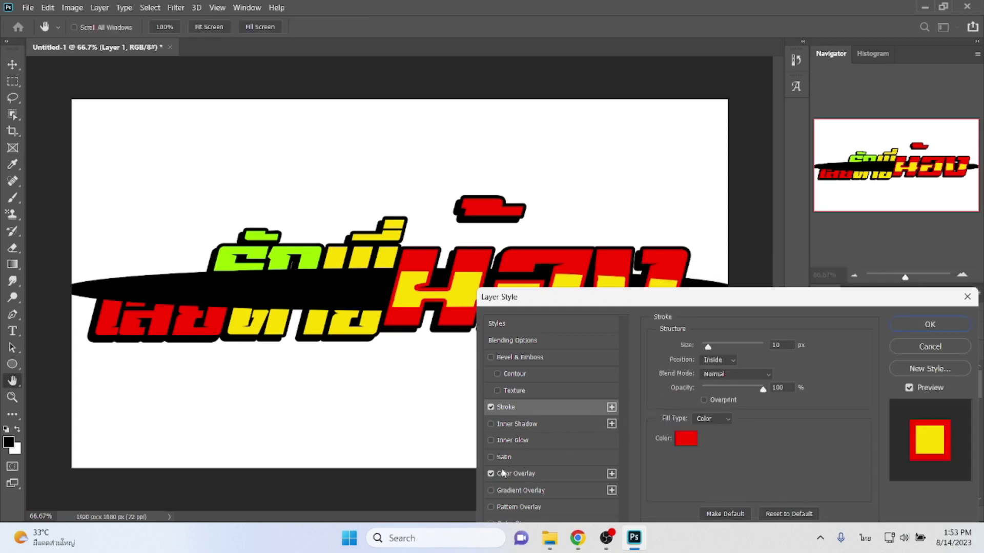
# Set Layer 1's colour overlay to dark red #9a0501
pyautogui.click(491, 474)
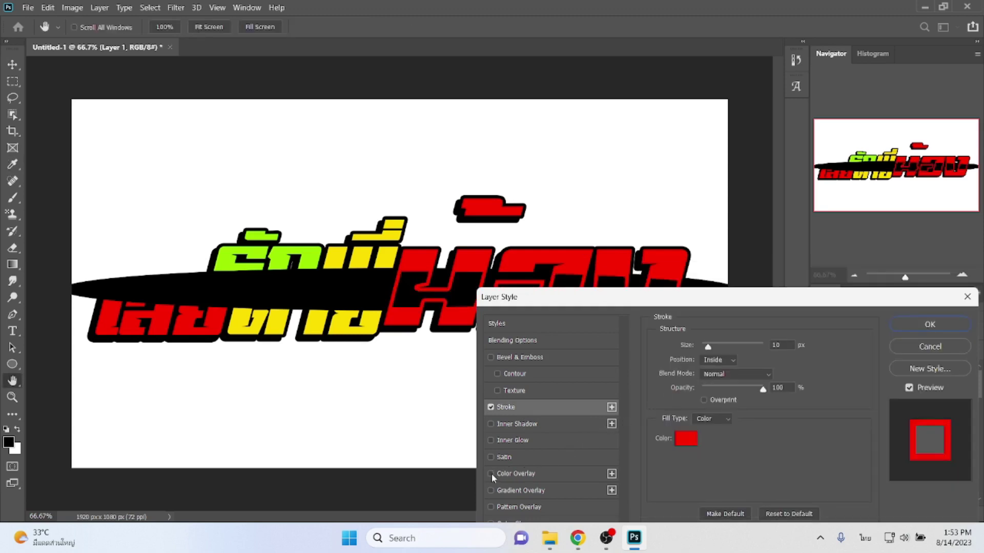
pyautogui.click(491, 474)
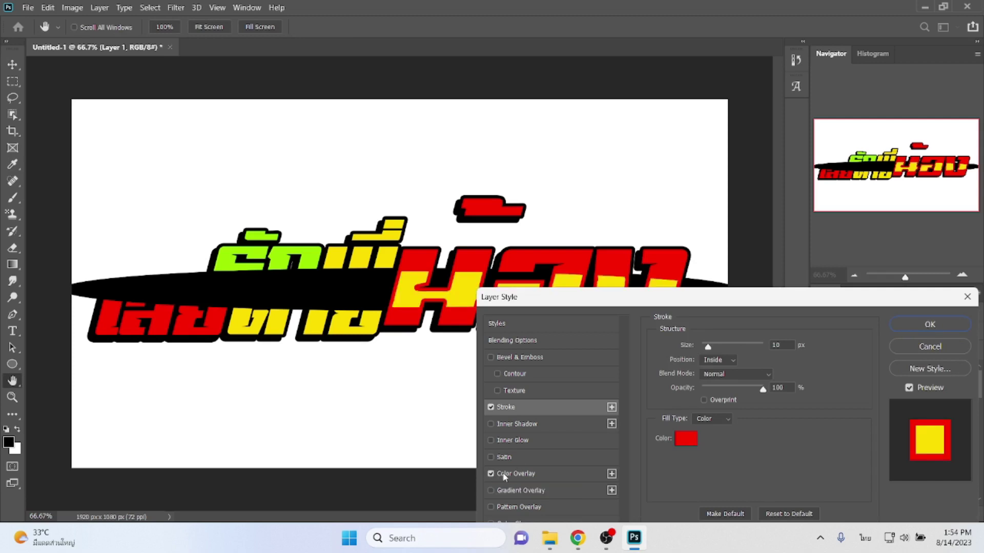
pyautogui.click(509, 474)
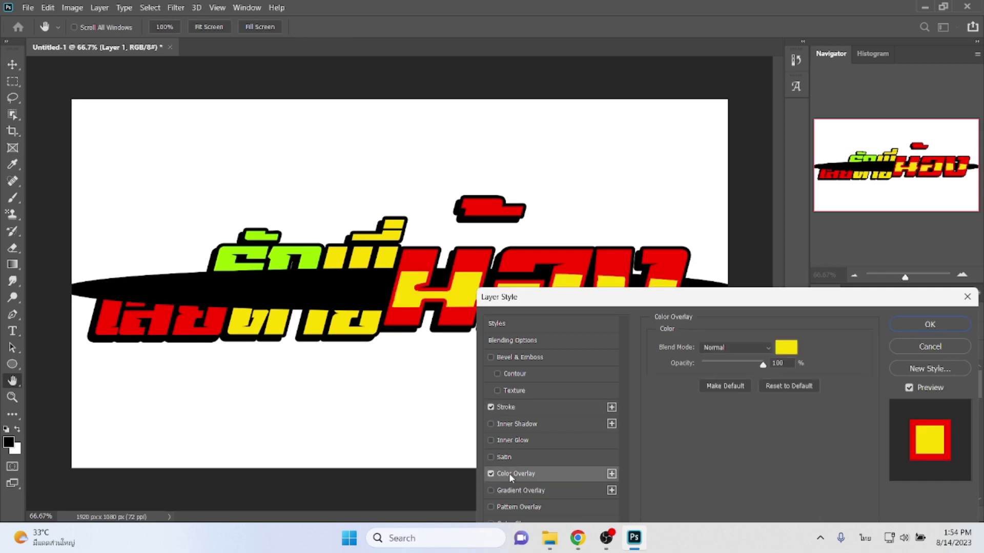
pyautogui.click(788, 344)
pyautogui.click(609, 140)
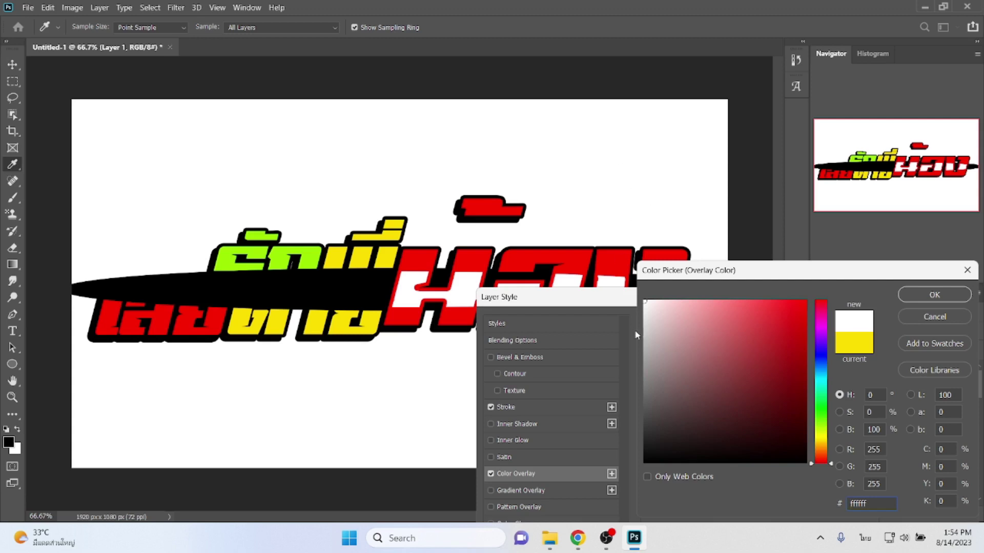
pyautogui.click(609, 276)
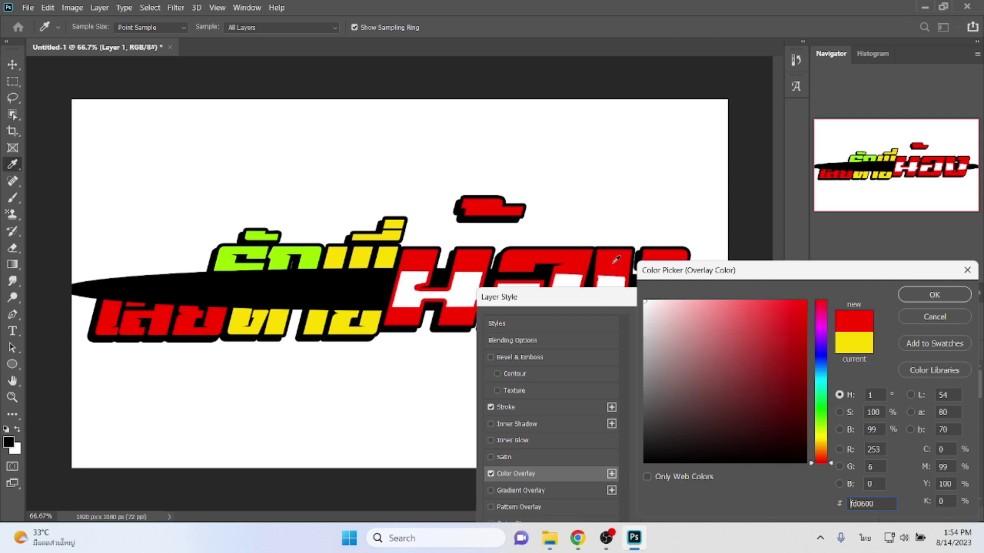
pyautogui.click(805, 365)
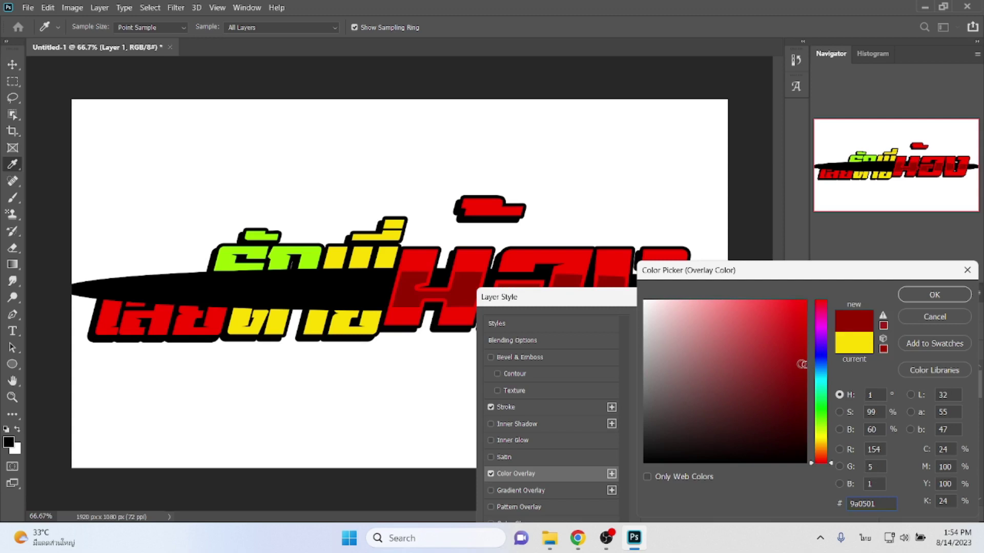
pyautogui.press('Return')
pyautogui.press('Return')
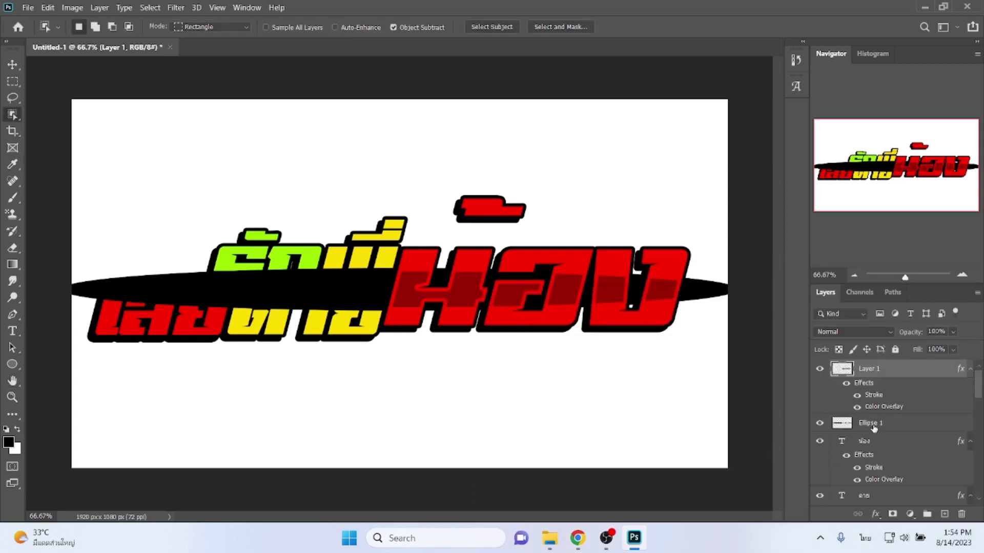
# Select the yellow middle word and cut that part of Ellipse 1 into Layer 2
pyautogui.click(878, 496)
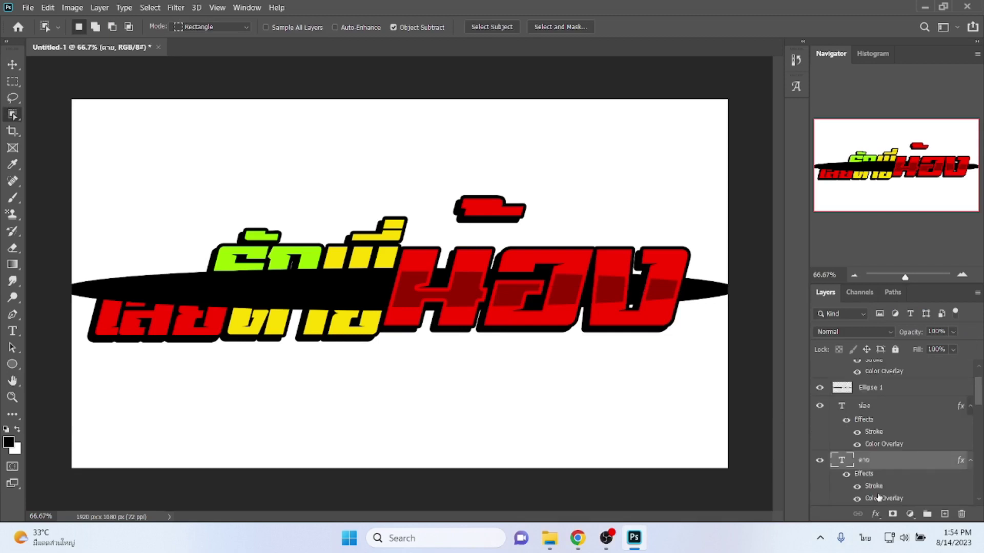
pyautogui.moveTo(198, 379)
pyautogui.mouseDown()
pyautogui.moveTo(433, 259)
pyautogui.moveTo(437, 244)
pyautogui.mouseUp()
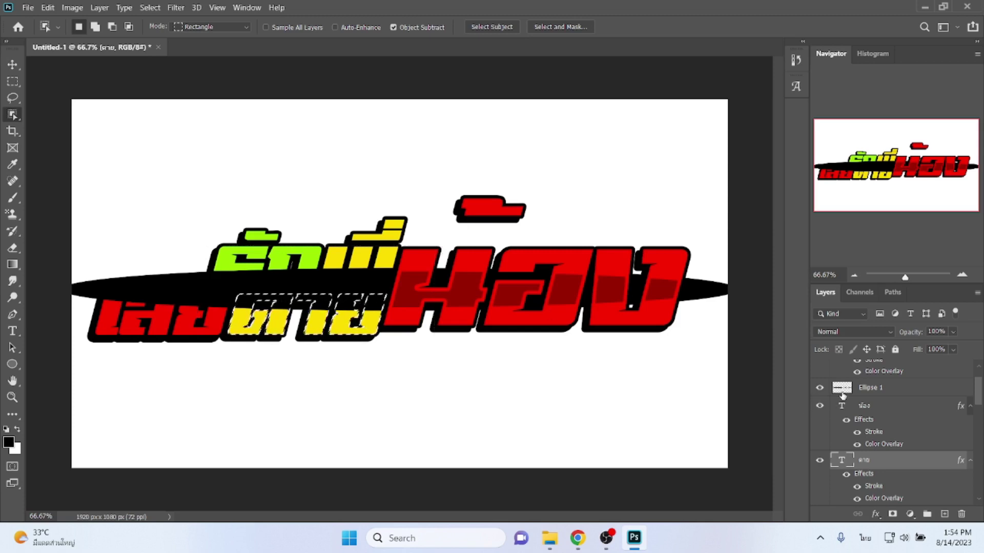
pyautogui.click(842, 394)
pyautogui.rightClick(360, 327)
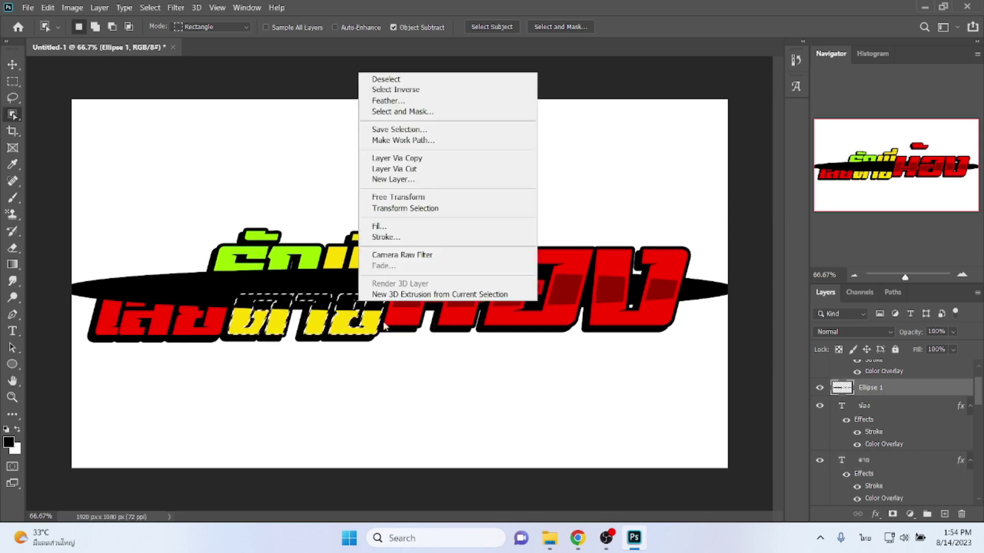
pyautogui.click(420, 171)
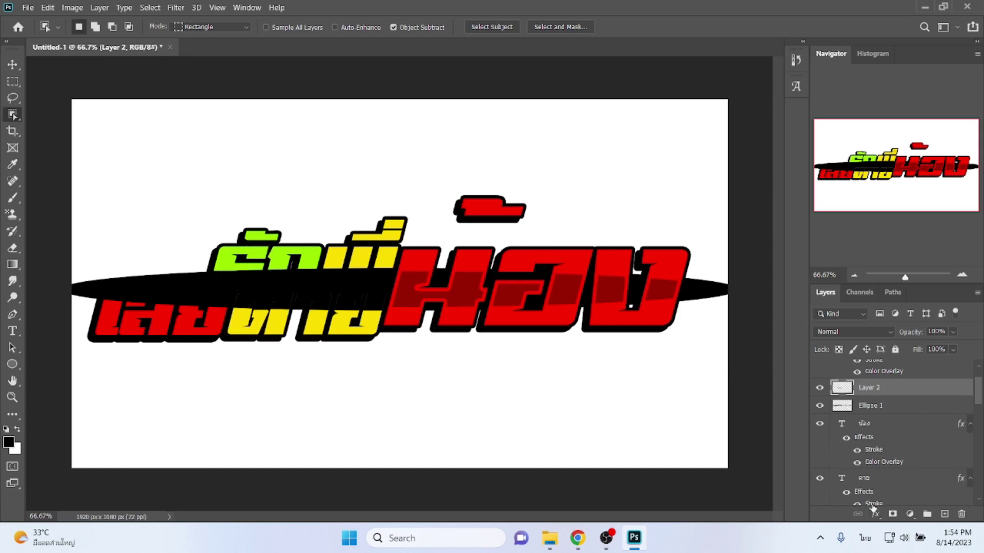
# Give Layer 2 a yellow stroke and an olive colour overlay
pyautogui.click(873, 507)
pyautogui.press('Escape')
pyautogui.press('h')
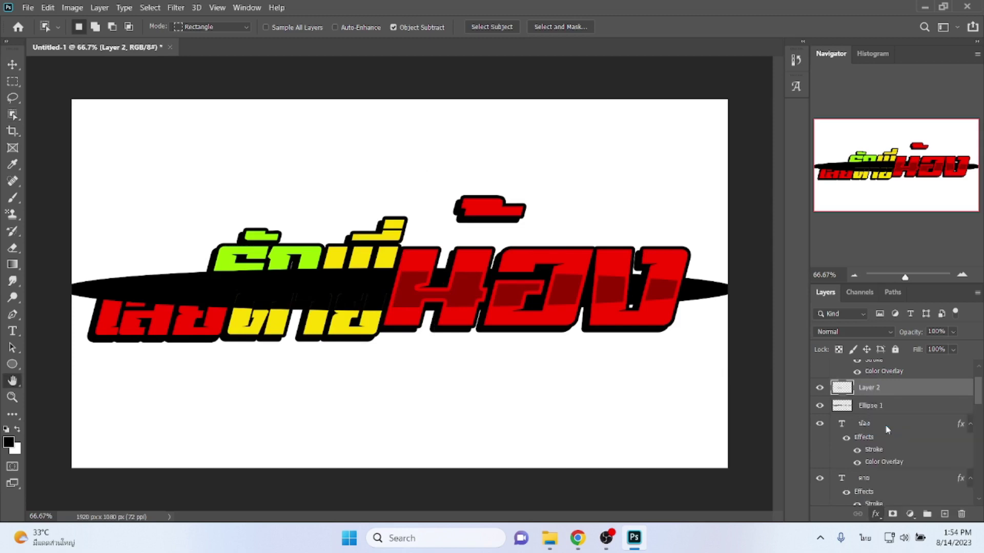
pyautogui.doubleClick(874, 449)
pyautogui.click(685, 352)
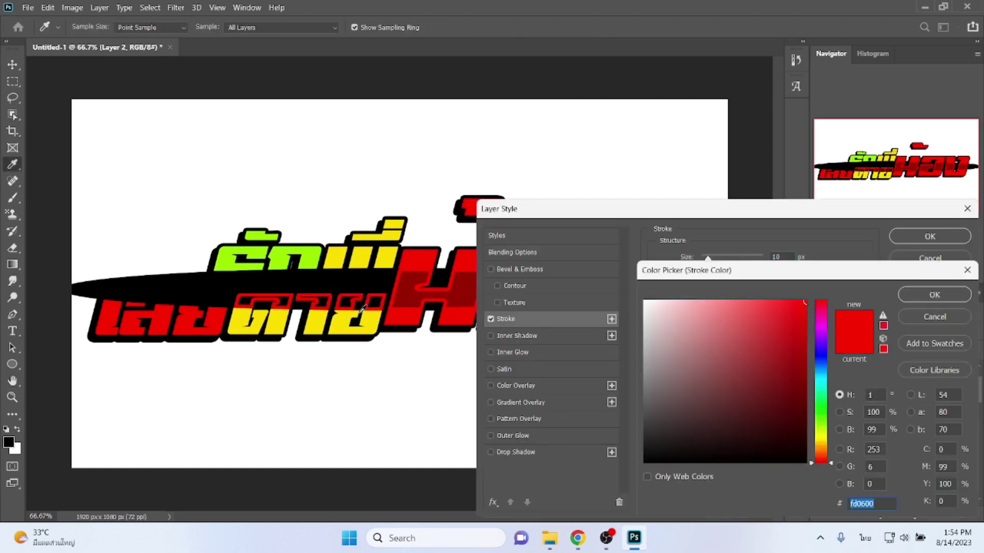
pyautogui.click(379, 321)
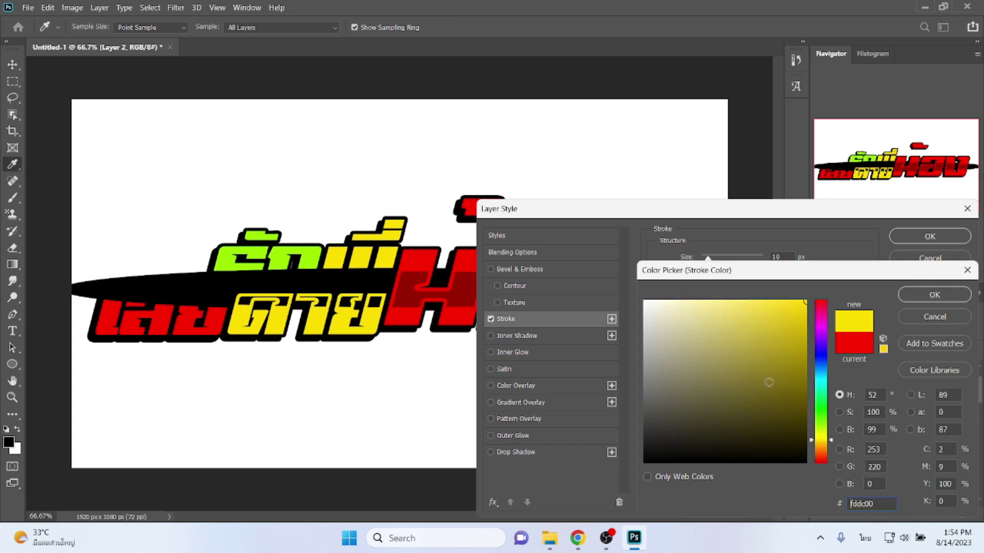
pyautogui.press('Return')
pyautogui.click(561, 385)
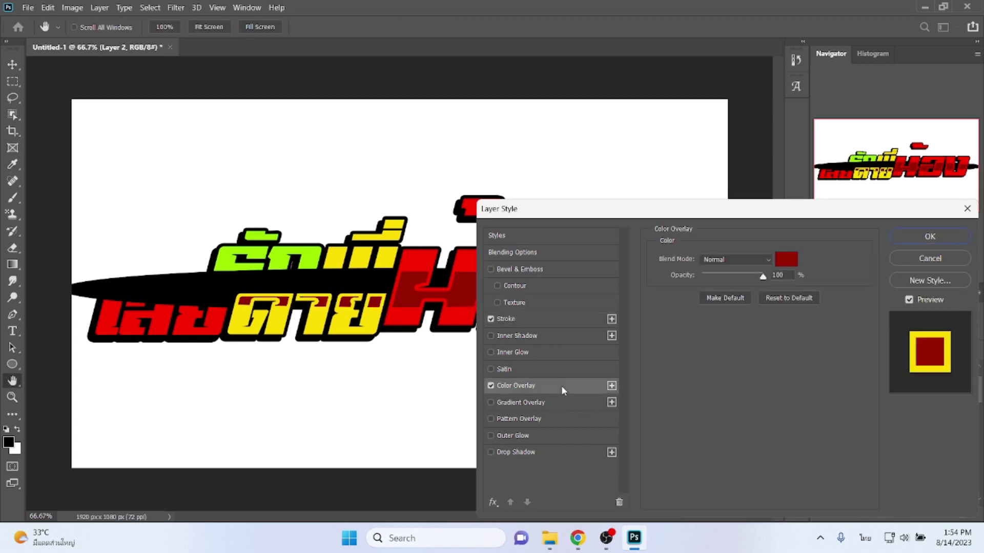
pyautogui.click(786, 261)
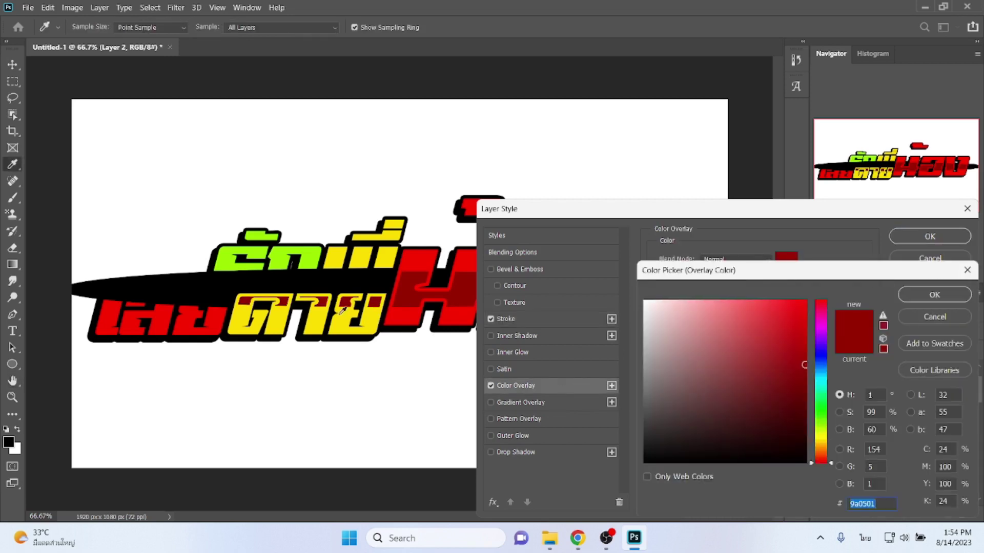
pyautogui.click(370, 321)
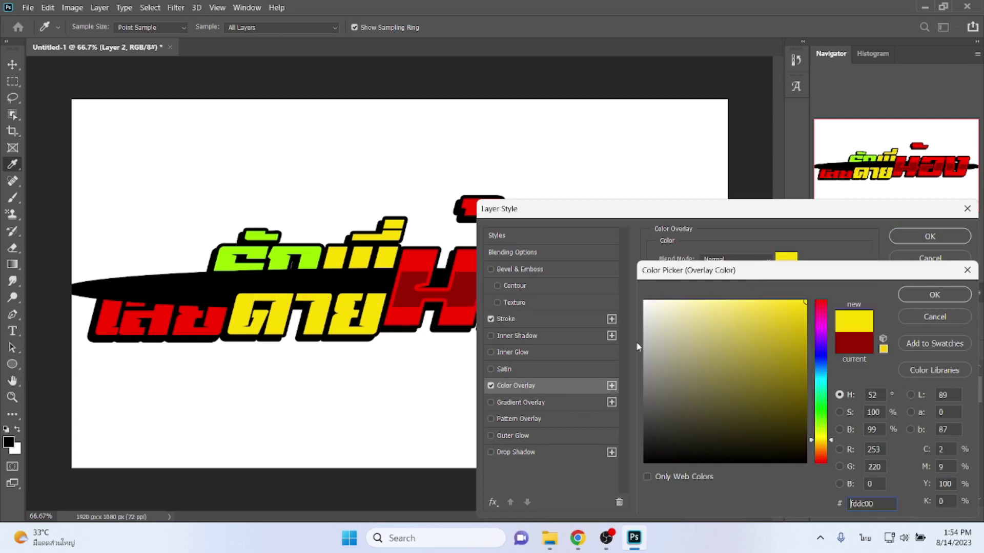
pyautogui.click(805, 373)
pyautogui.press('Return')
pyautogui.press('Return')
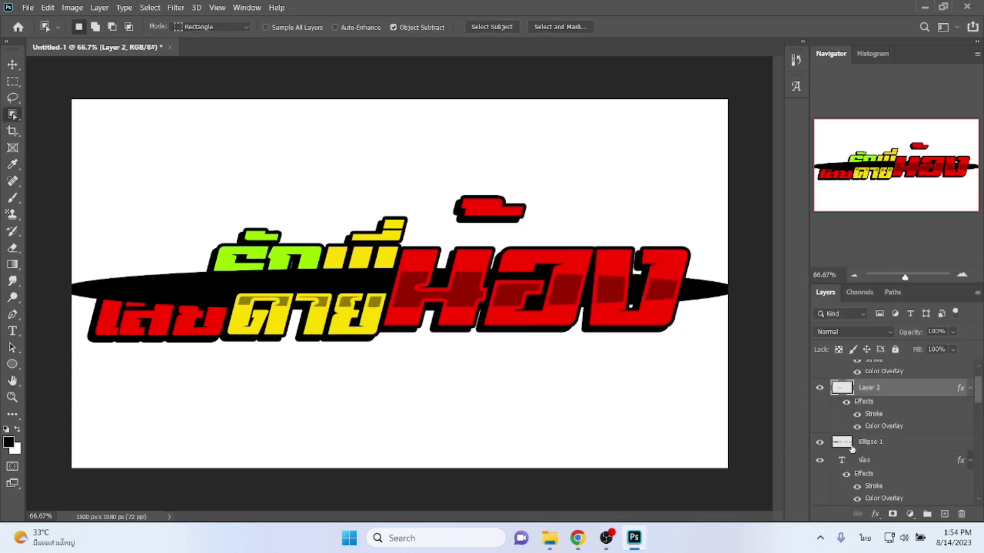
# Select the word เสีย and cut that part of Ellipse 1 into Layer 3
pyautogui.scroll(-1, 907, 461)
pyautogui.scroll(-1, 889, 467)
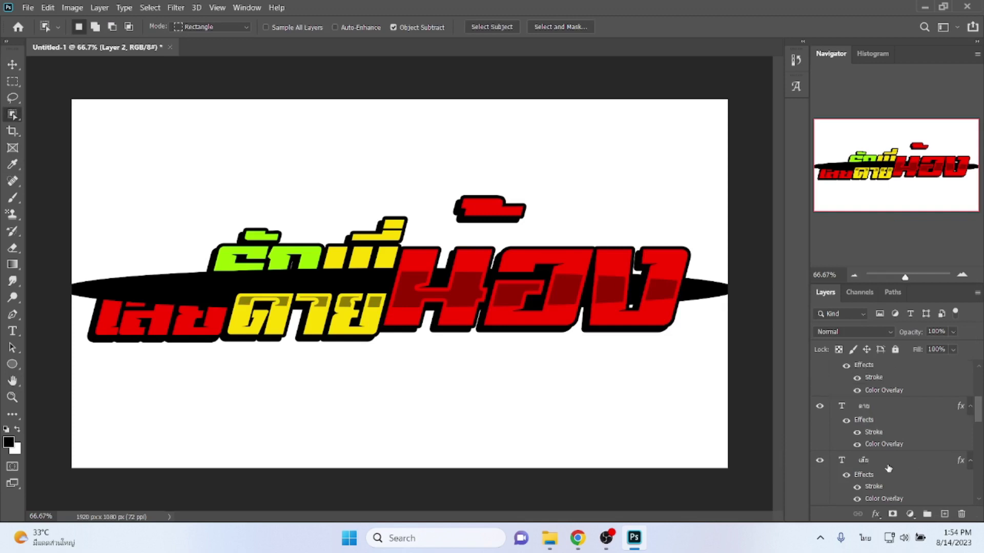
pyautogui.click(888, 470)
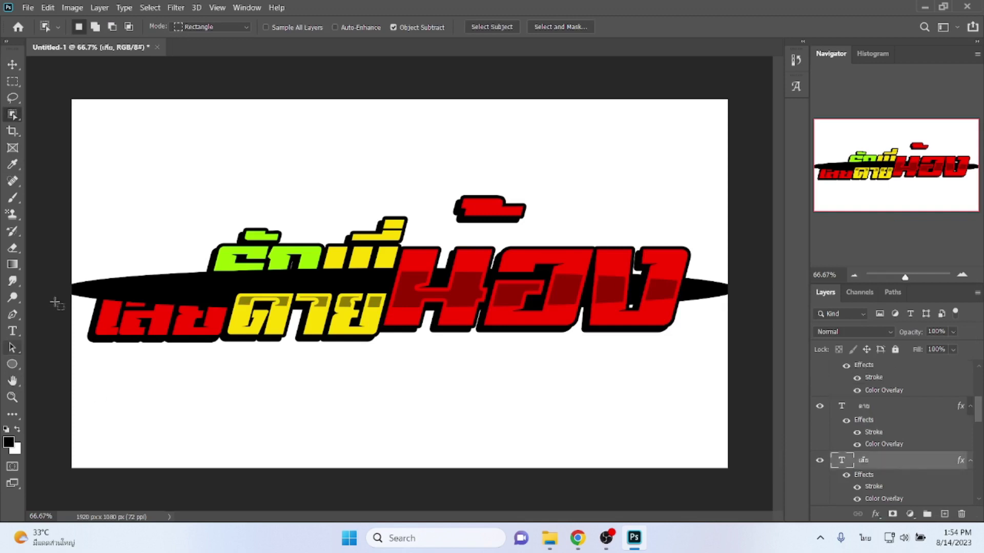
pyautogui.moveTo(75, 388)
pyautogui.mouseDown()
pyautogui.moveTo(239, 319)
pyautogui.moveTo(264, 239)
pyautogui.mouseUp()
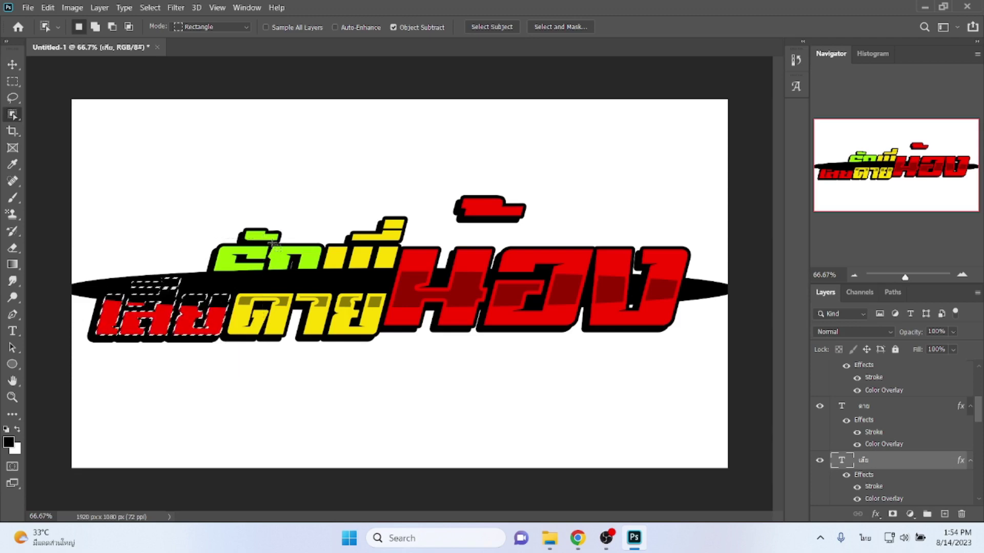
pyautogui.scroll(1, 865, 420)
pyautogui.hotkey('ctrl', 'j')
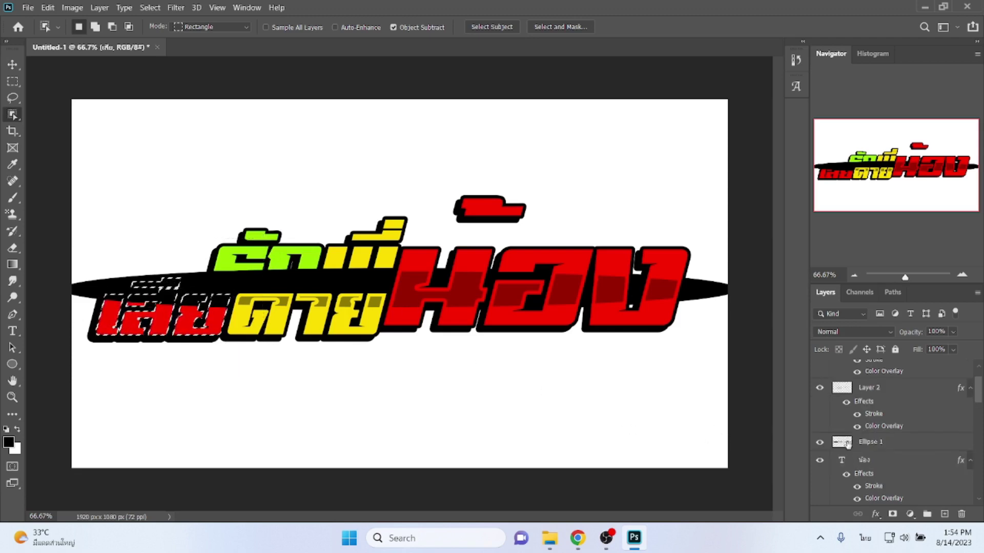
pyautogui.click(870, 441)
pyautogui.rightClick(179, 295)
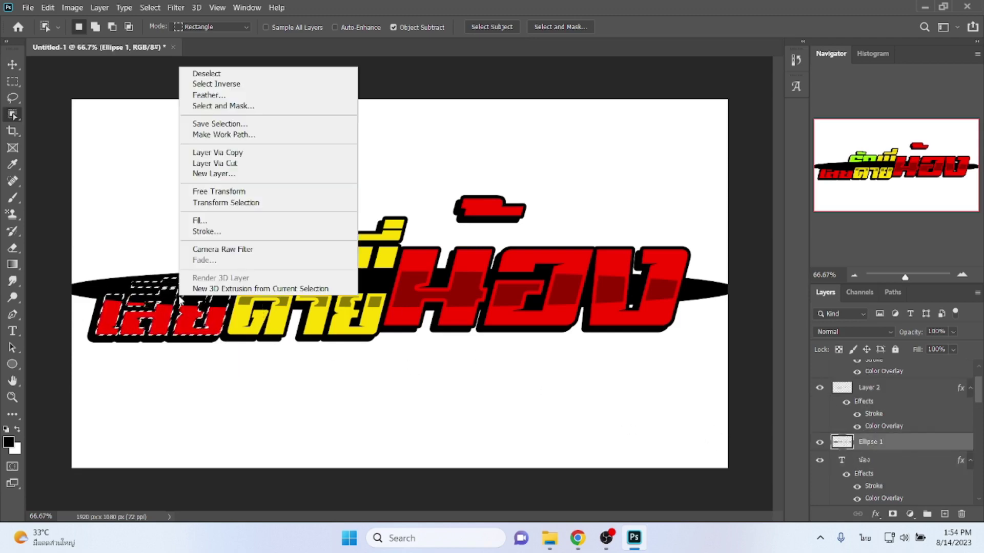
pyautogui.click(221, 163)
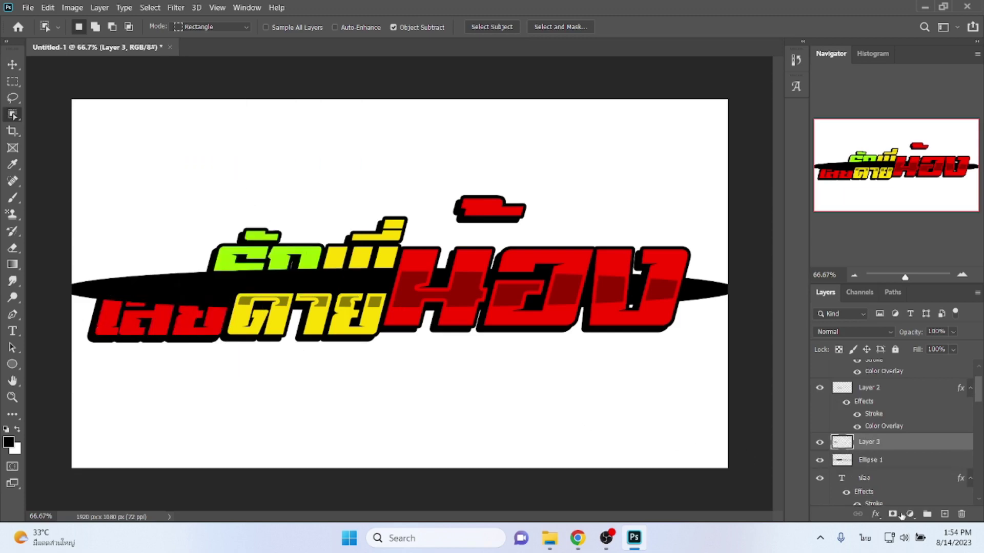
# Give Layer 3 a red stroke and a dark red #9a0501 colour overlay
pyautogui.click(877, 513)
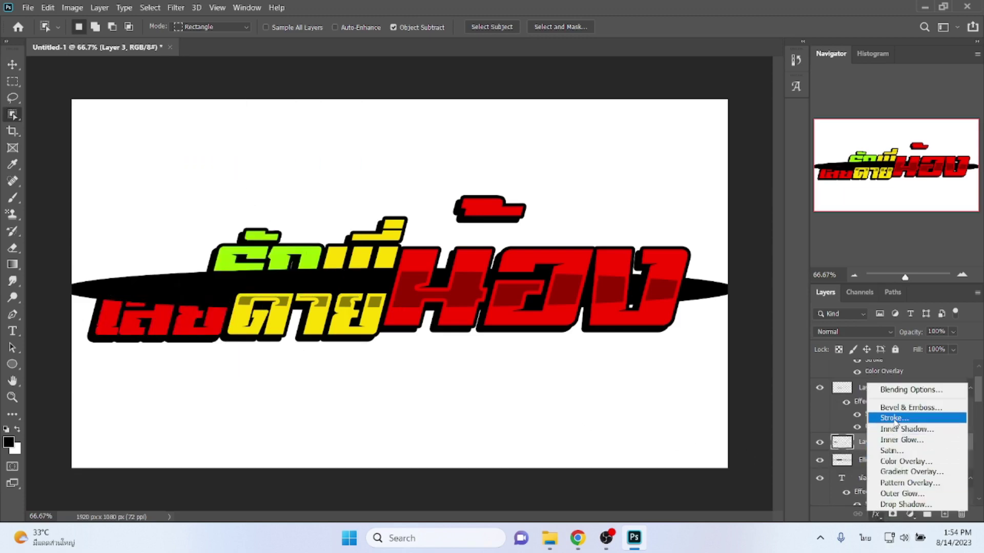
pyautogui.click(895, 418)
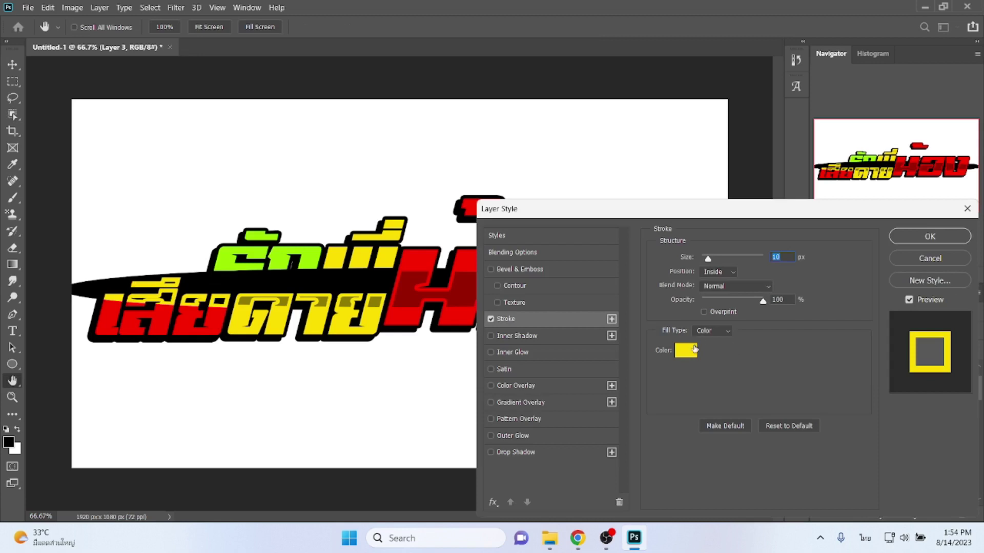
pyautogui.click(693, 347)
pyautogui.click(216, 319)
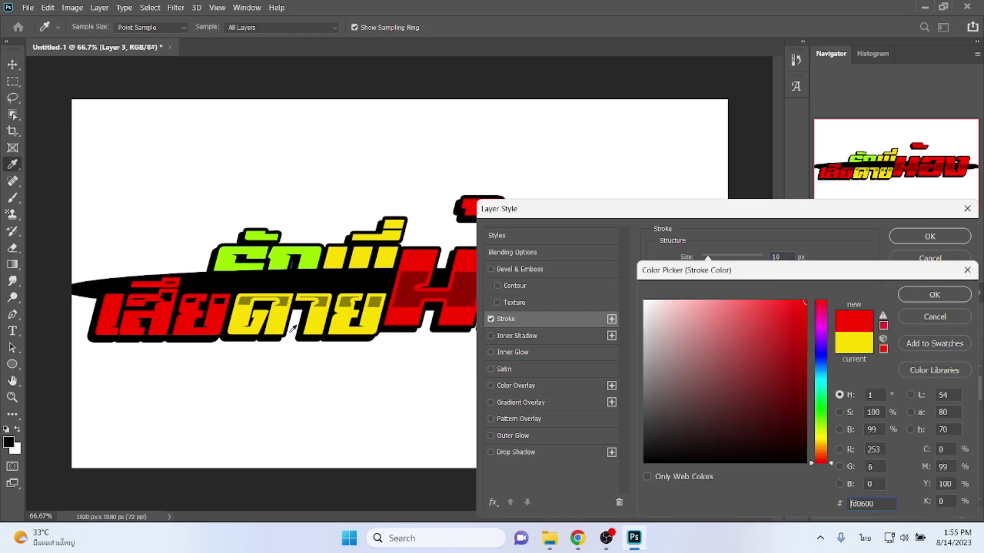
pyautogui.press('Return')
pyautogui.click(531, 384)
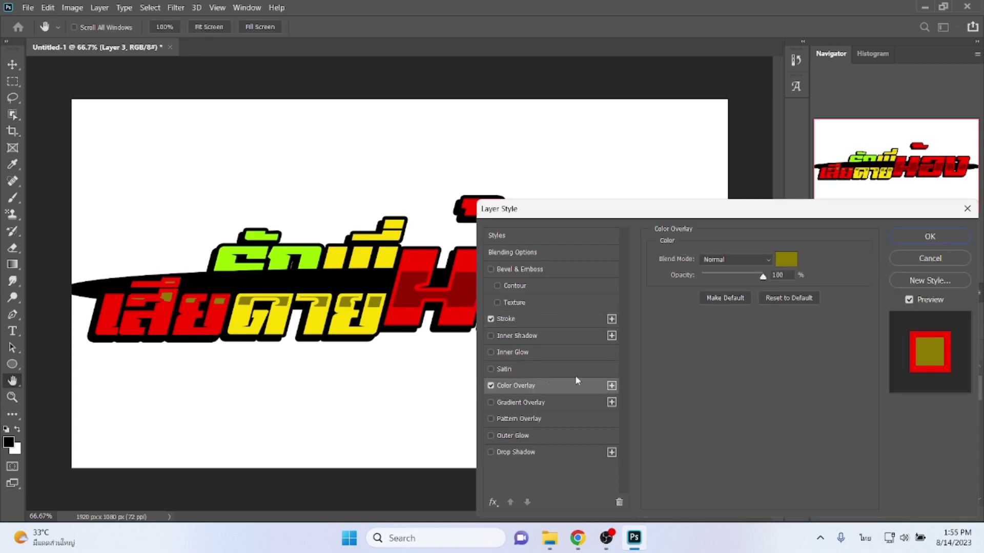
pyautogui.click(786, 259)
pyautogui.click(463, 288)
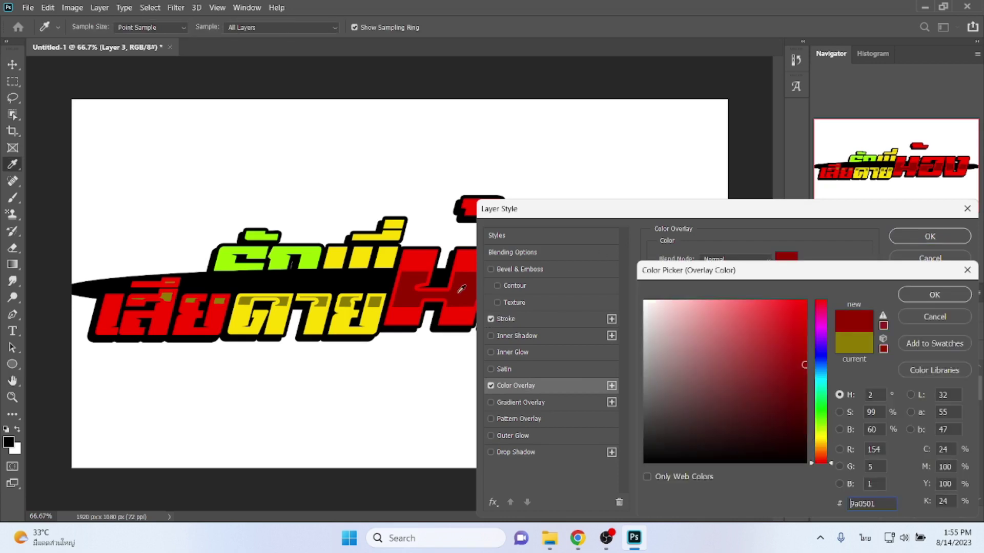
pyautogui.press('Return')
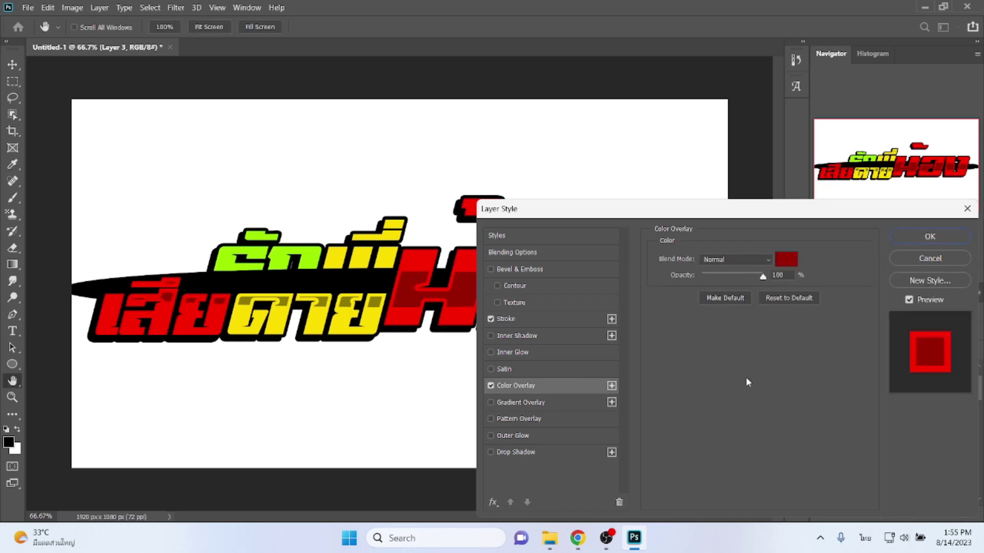
pyautogui.press('Return')
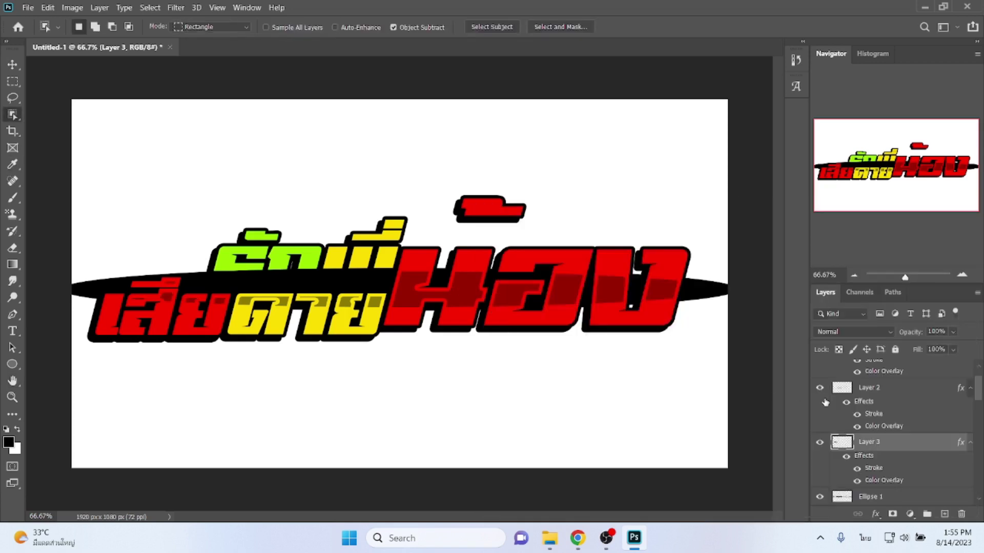
# Select the word พี่ and cut that part of Ellipse 1 into Layer 4
pyautogui.scroll(-3, 923, 461)
pyautogui.scroll(-2, 902, 461)
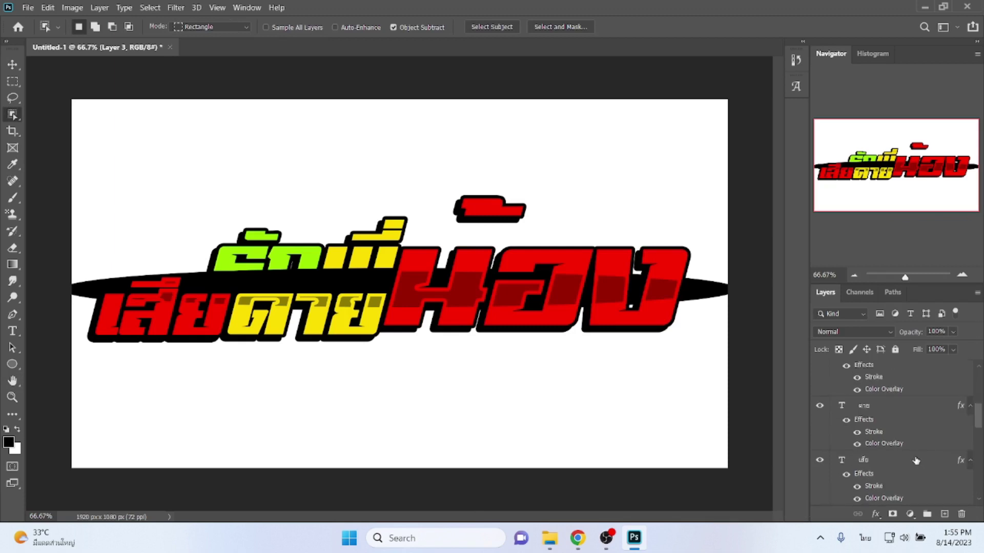
pyautogui.click(894, 463)
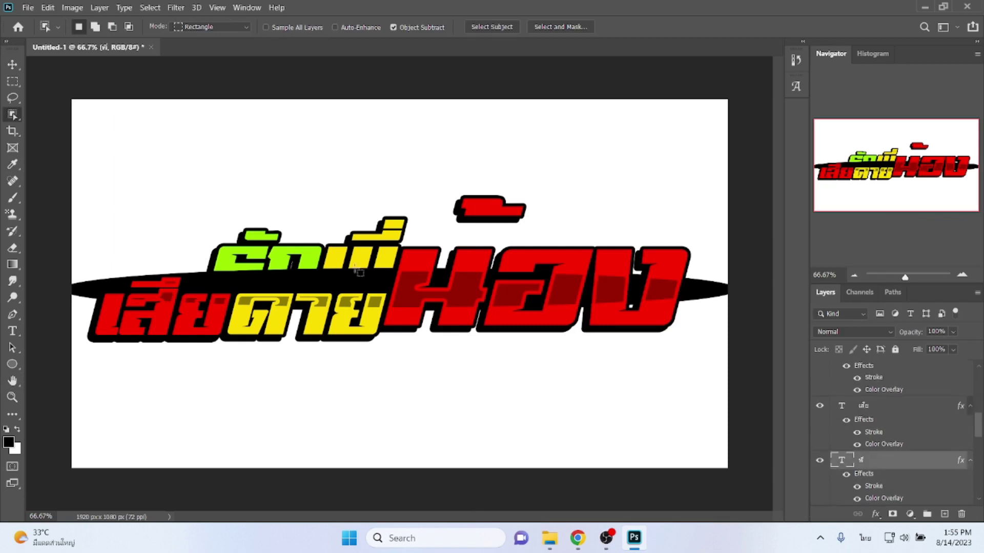
pyautogui.moveTo(292, 193)
pyautogui.mouseDown()
pyautogui.moveTo(366, 326)
pyautogui.moveTo(435, 325)
pyautogui.mouseUp()
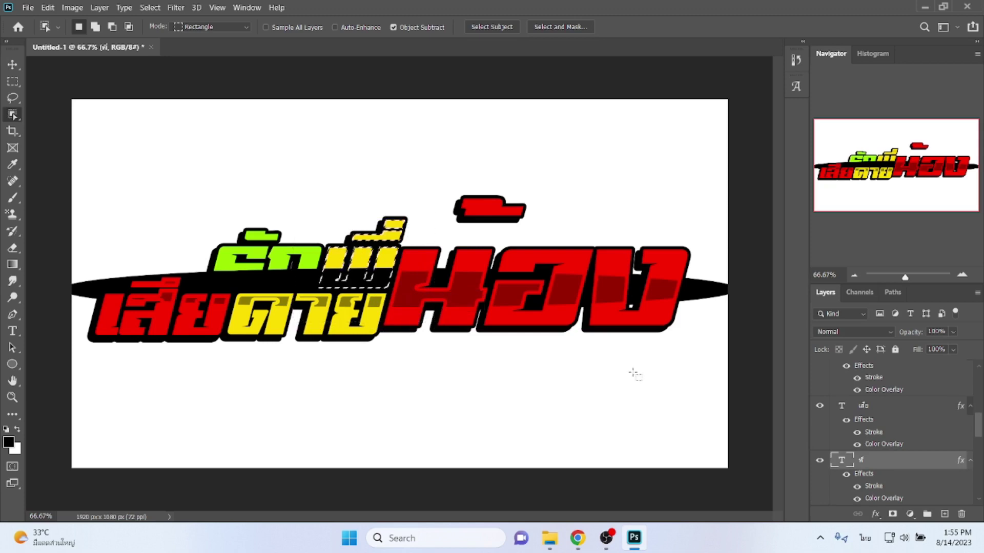
pyautogui.scroll(2, 897, 432)
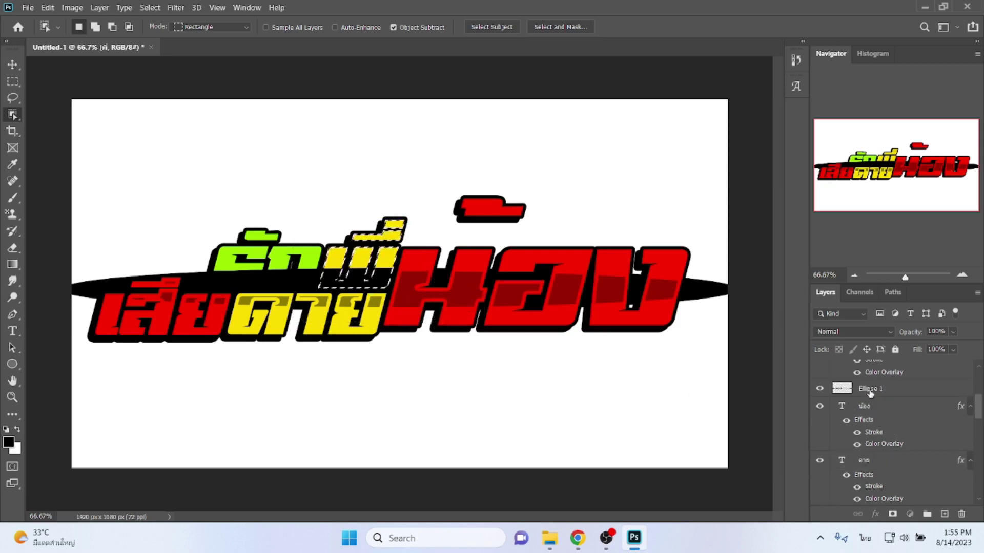
pyautogui.click(871, 389)
pyautogui.rightClick(379, 268)
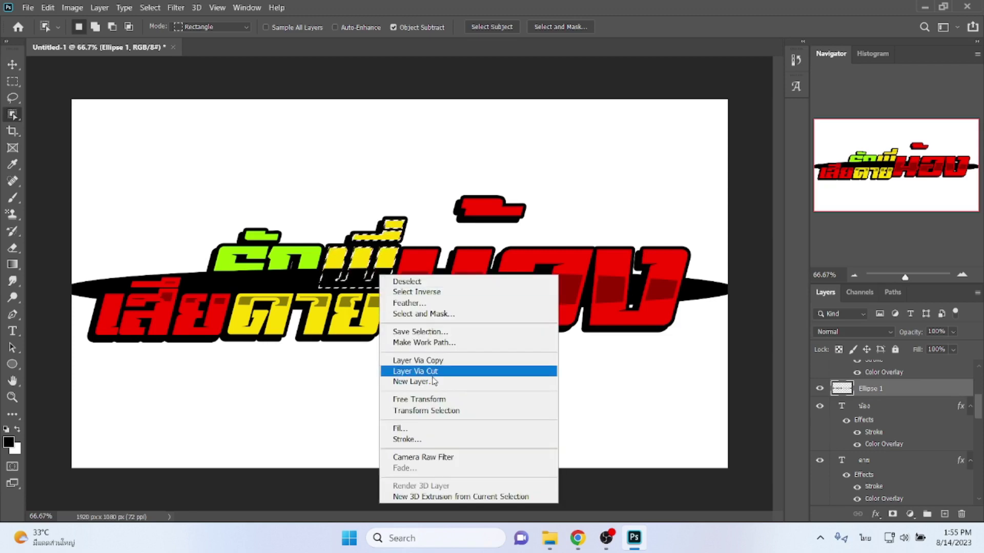
pyautogui.click(435, 378)
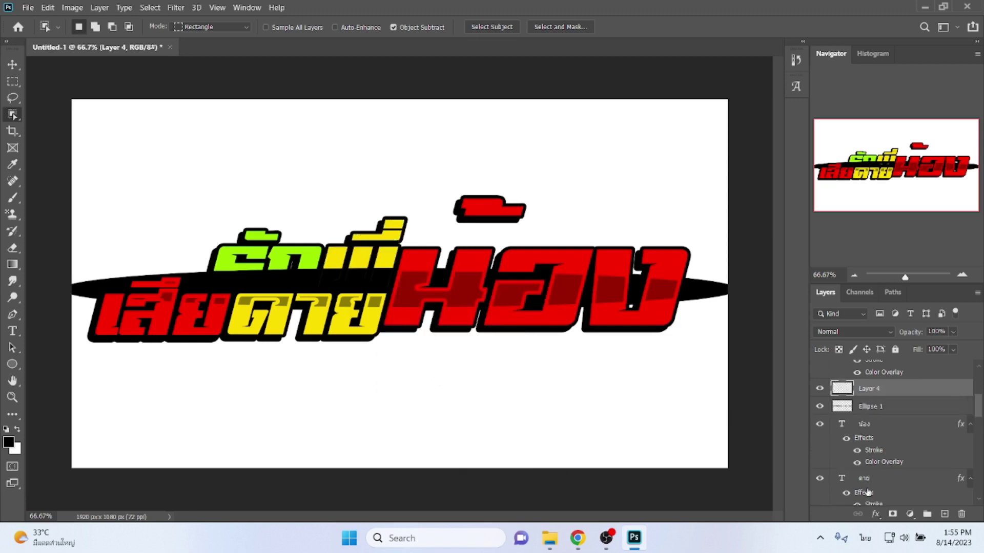
# Give Layer 4 a yellow stroke and a yellow colour overlay sampled from the artwork
pyautogui.click(875, 514)
pyautogui.click(891, 428)
pyautogui.click(689, 353)
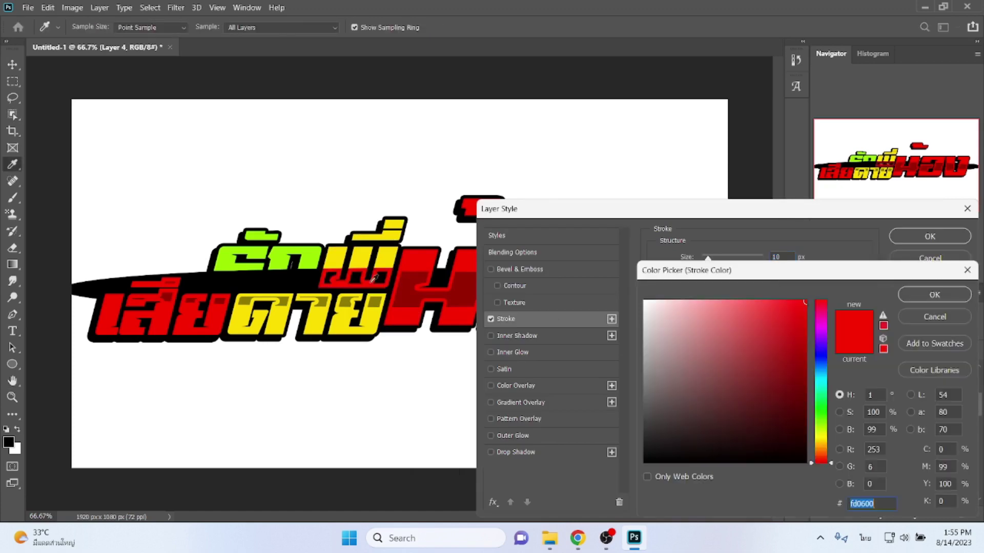
pyautogui.click(346, 314)
pyautogui.press('Return')
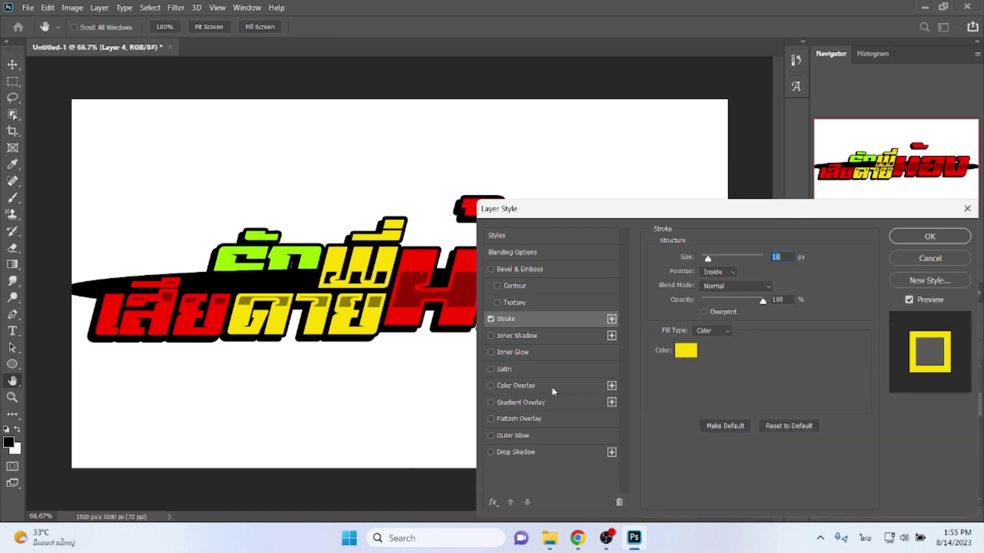
pyautogui.click(552, 388)
pyautogui.click(786, 259)
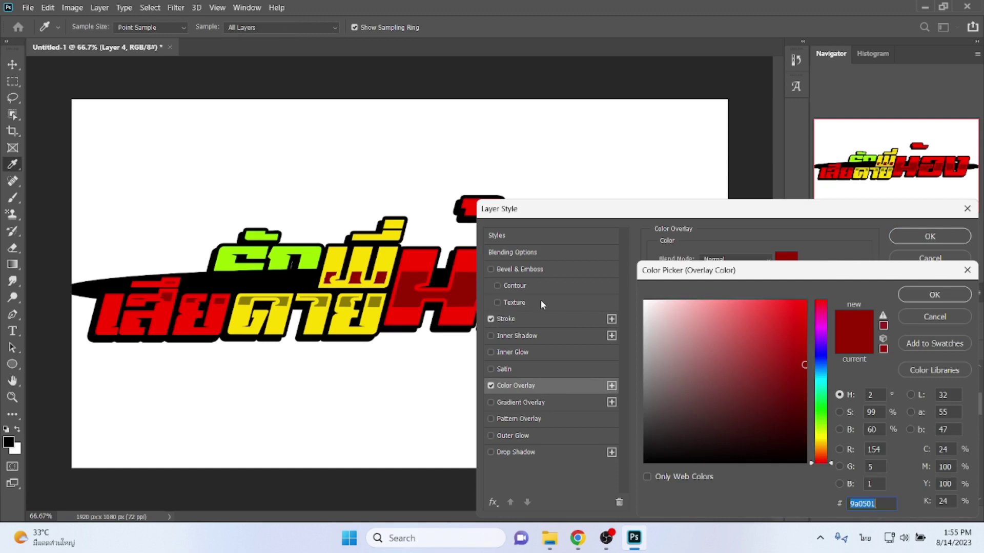
pyautogui.click(376, 301)
pyautogui.press('Return')
pyautogui.press('Return')
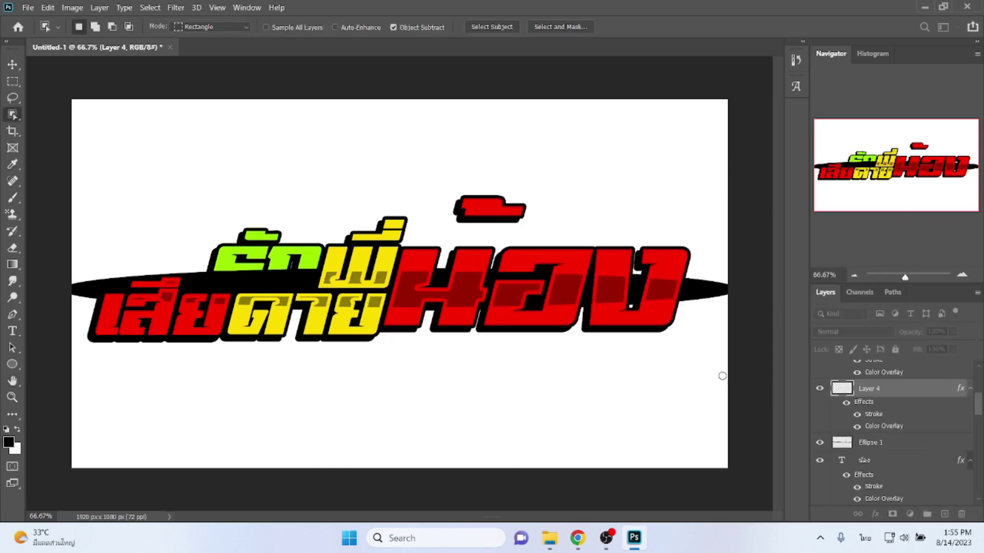
pyautogui.scroll(-5, 889, 455)
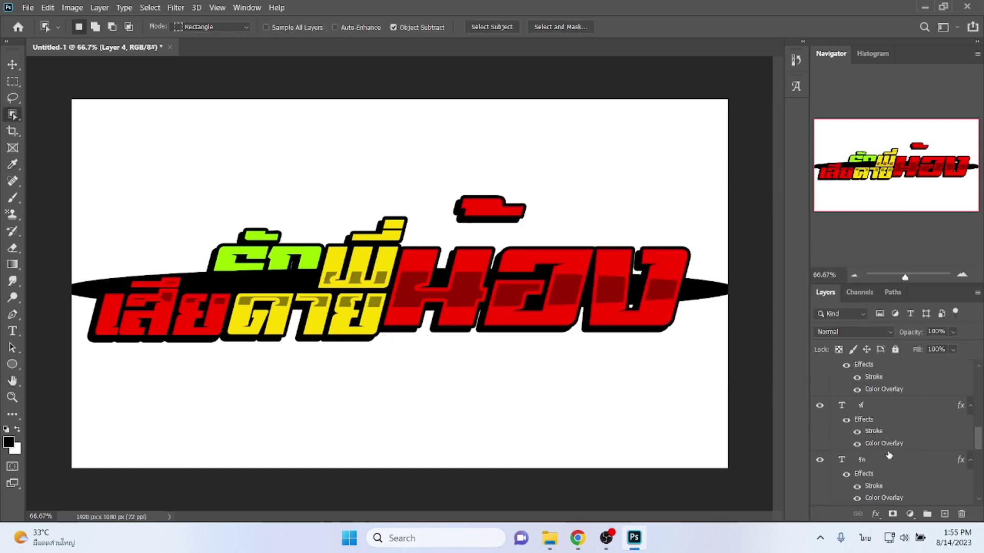
# Select the green รัก letters and cut that part of Ellipse 1 into Layer 5
pyautogui.click(892, 464)
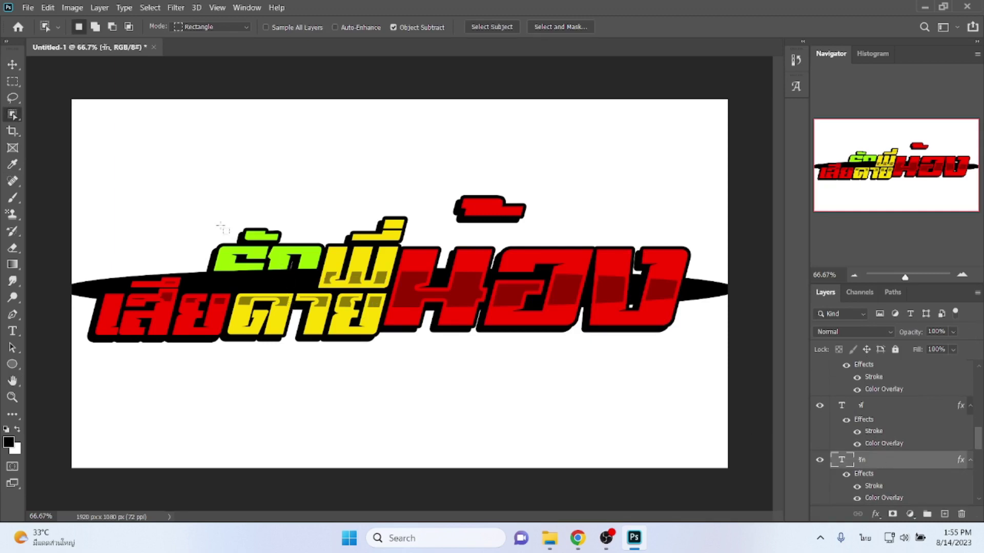
pyautogui.moveTo(180, 209)
pyautogui.mouseDown()
pyautogui.moveTo(180, 219)
pyautogui.moveTo(356, 305)
pyautogui.moveTo(365, 336)
pyautogui.mouseUp()
pyautogui.scroll(4, 880, 441)
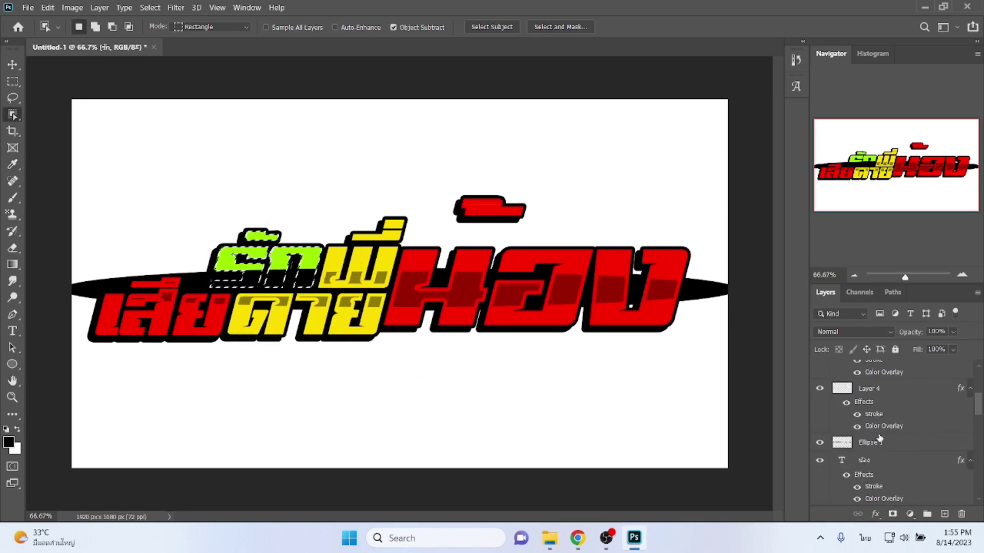
pyautogui.click(880, 442)
pyautogui.rightClick(251, 263)
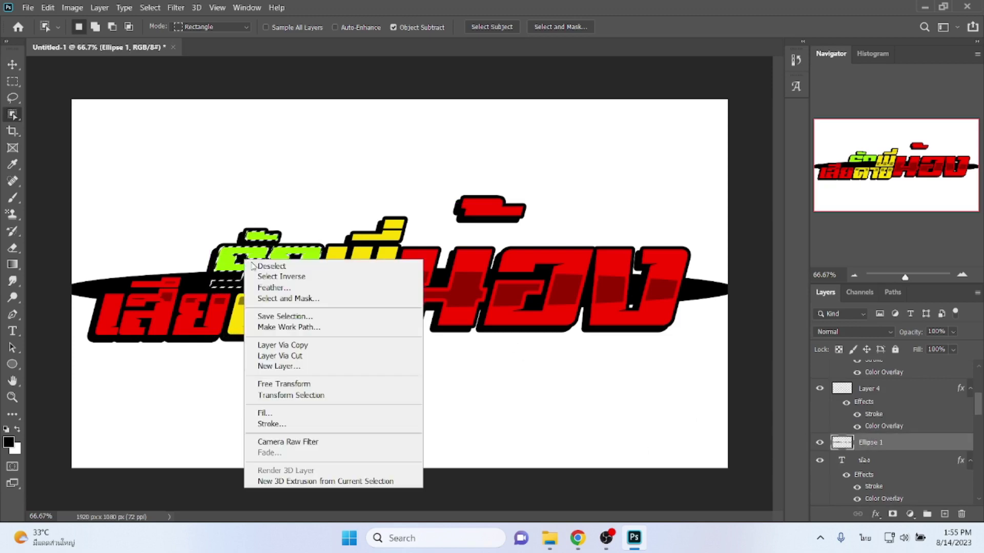
pyautogui.click(308, 355)
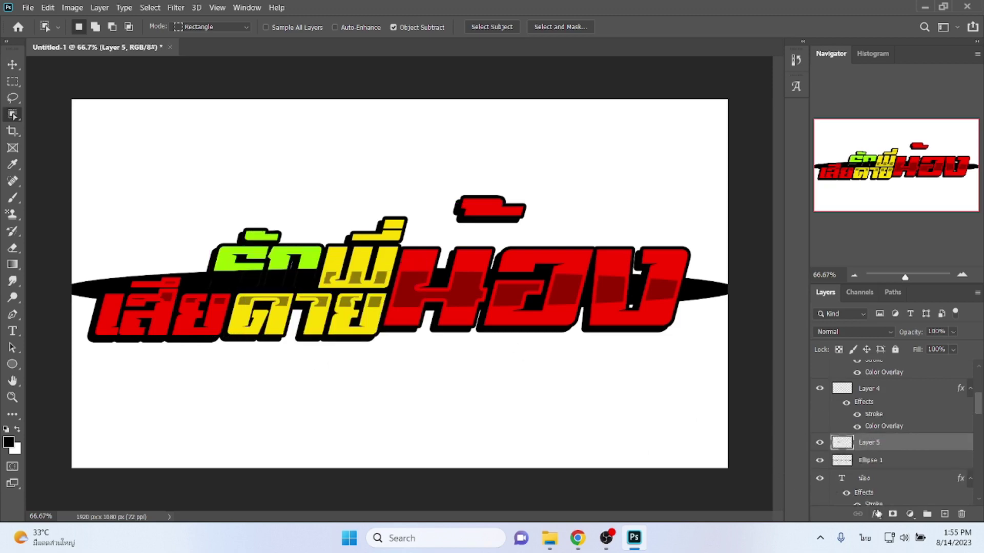
# Give Layer 5 a lime-green stroke and a darker green colour overlay
pyautogui.click(877, 514)
pyautogui.click(896, 416)
pyautogui.click(687, 351)
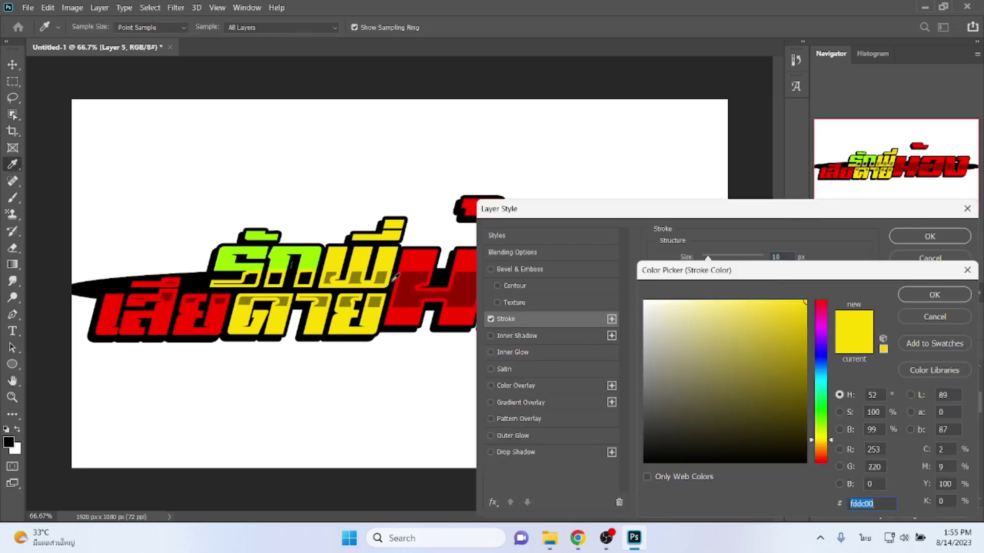
pyautogui.click(318, 252)
pyautogui.press('Return')
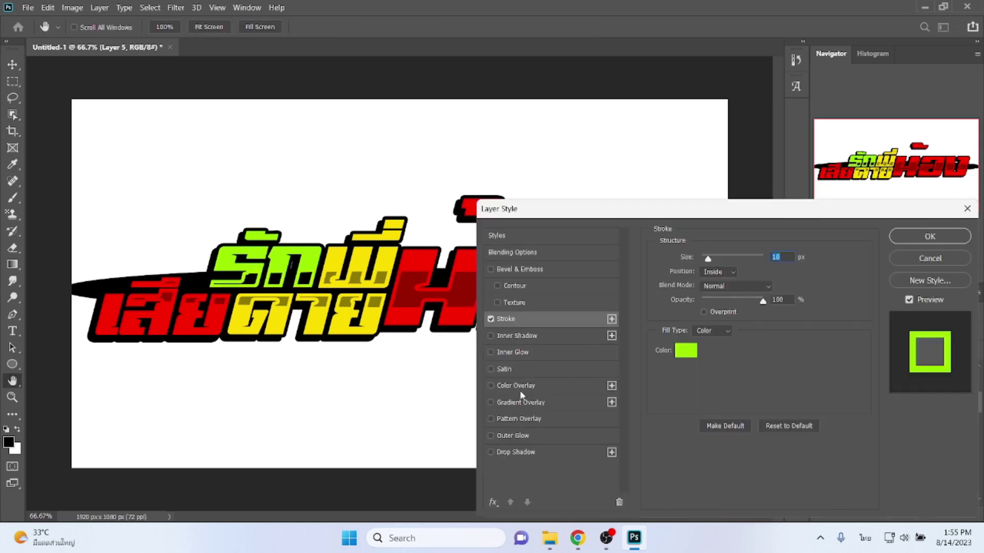
pyautogui.click(583, 390)
pyautogui.click(787, 260)
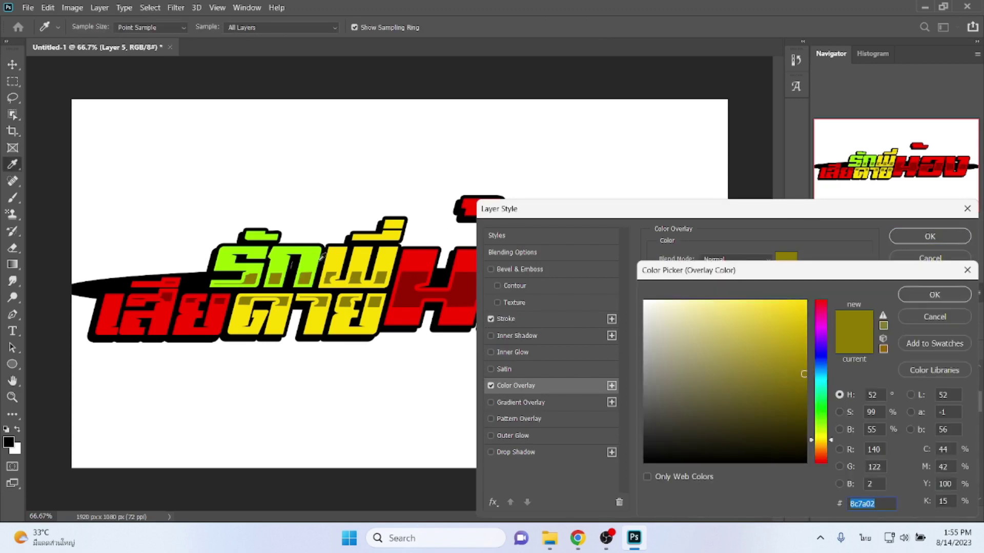
pyautogui.click(313, 260)
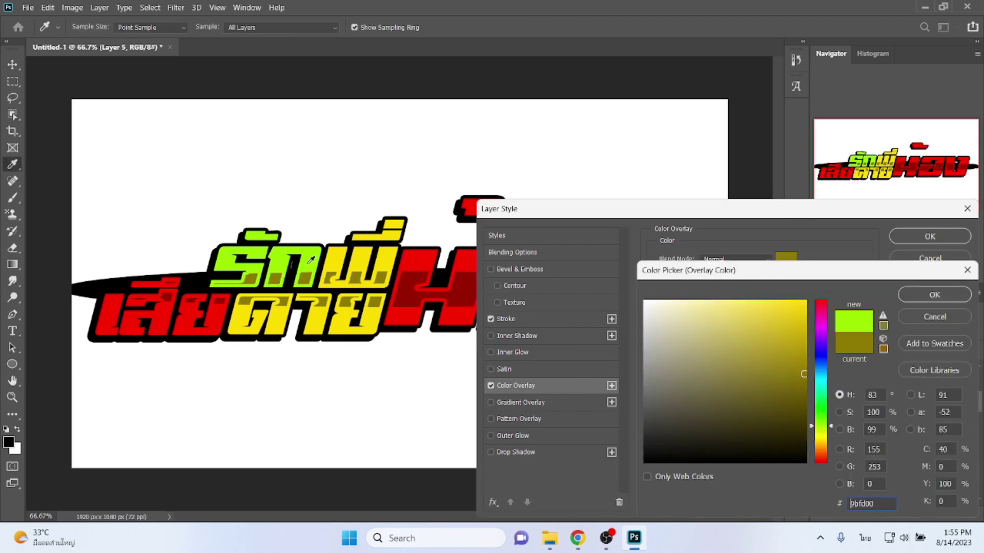
pyautogui.click(824, 407)
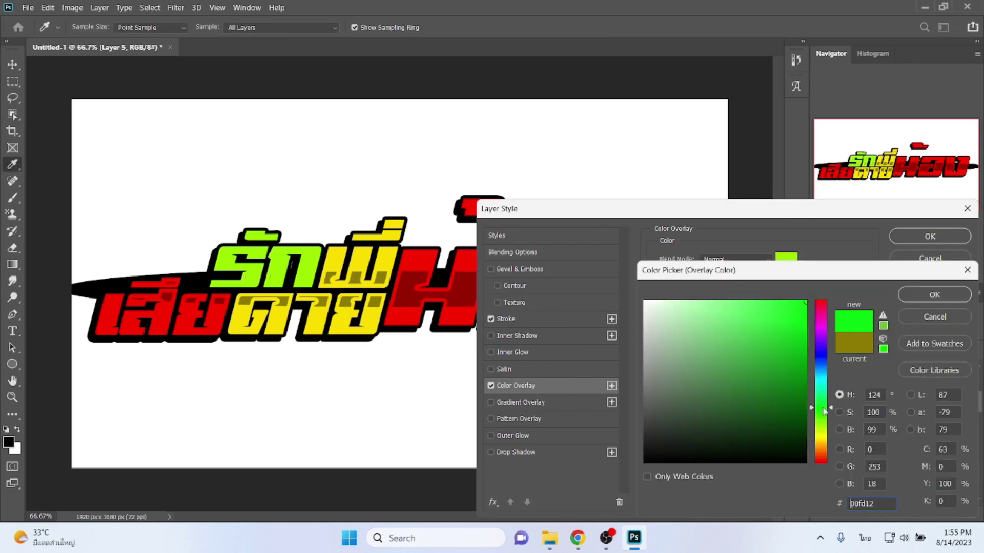
pyautogui.click(805, 361)
pyautogui.press('Return')
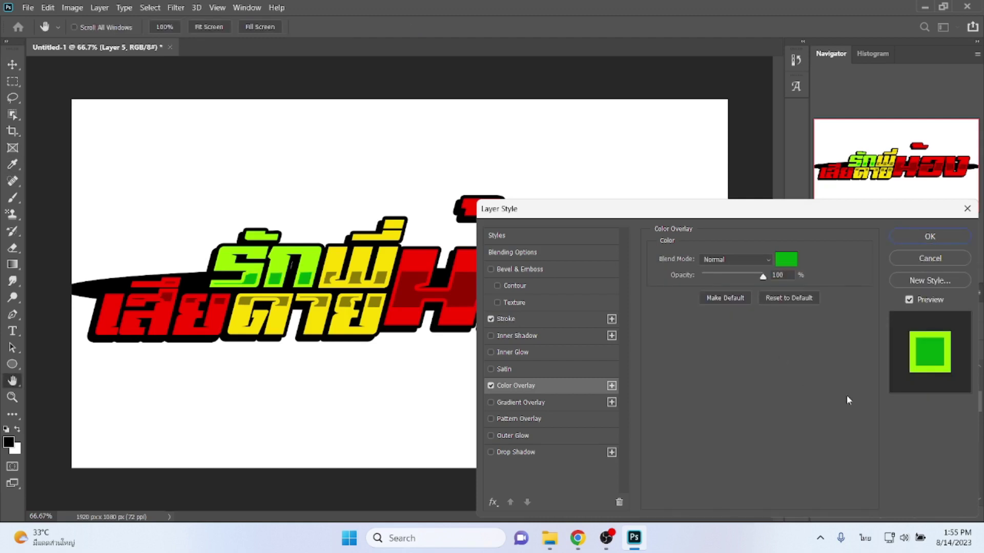
pyautogui.press('Return')
pyautogui.click(873, 499)
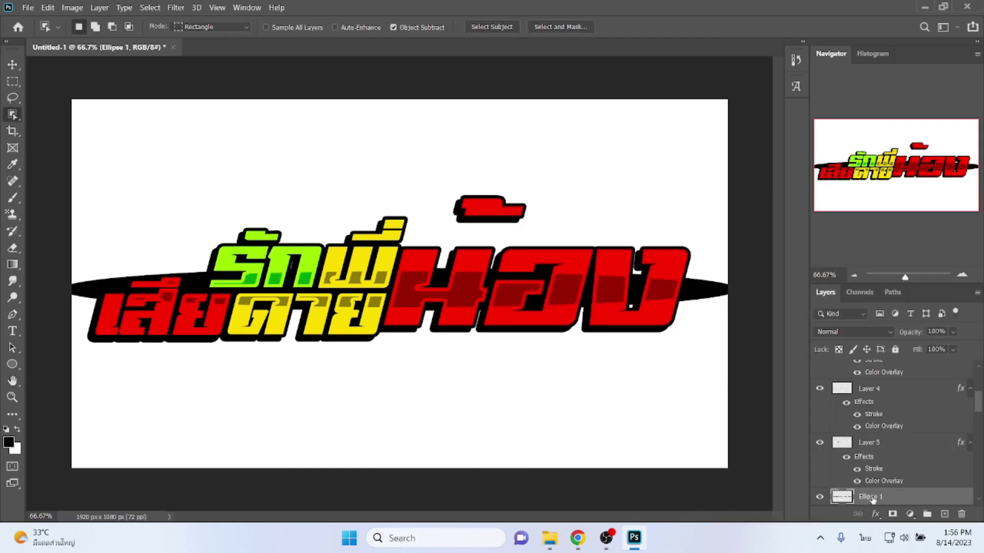
# Delete the black Ellipse 1 layer and thin Layer 5's green stroke to 6 px
pyautogui.press('Delete')
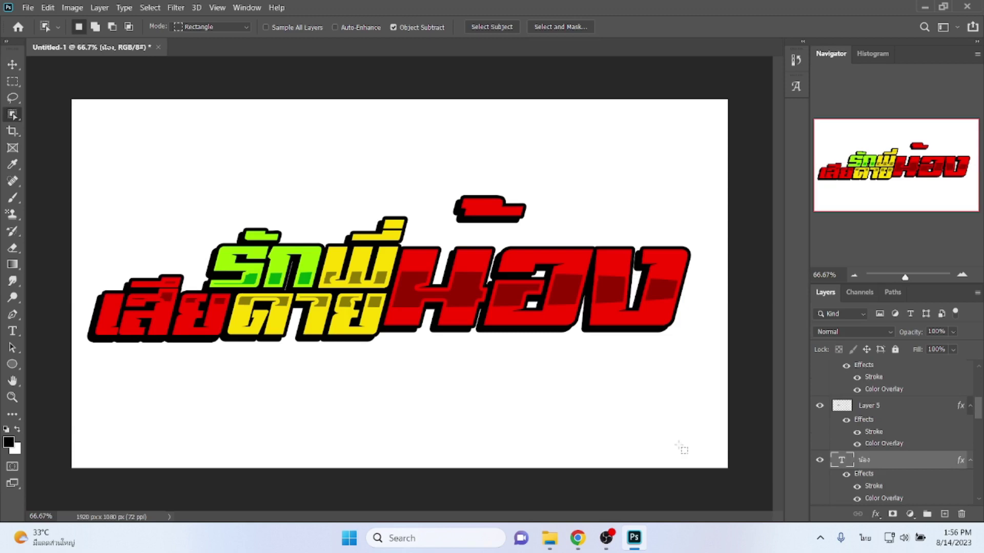
pyautogui.press('v')
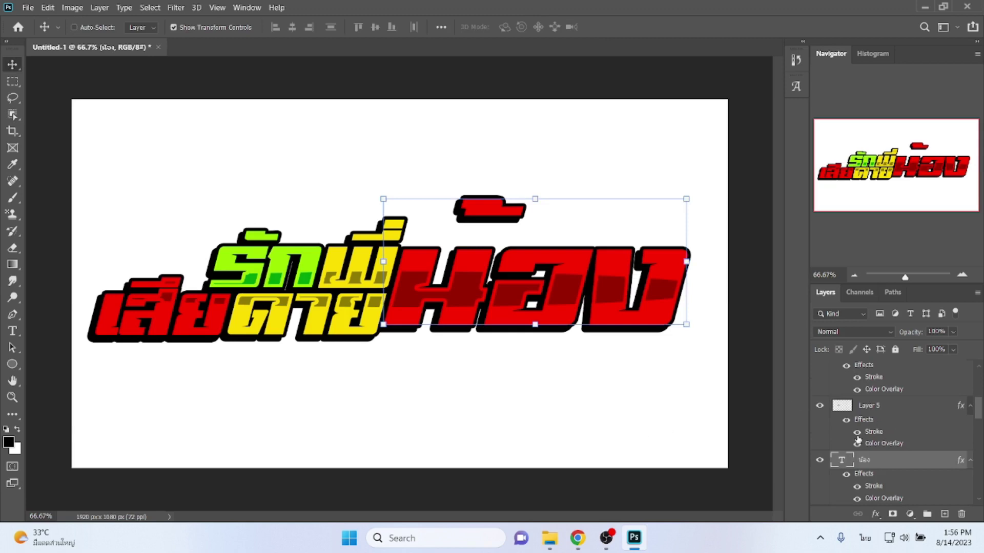
pyautogui.scroll(1, 858, 440)
pyautogui.click(865, 463)
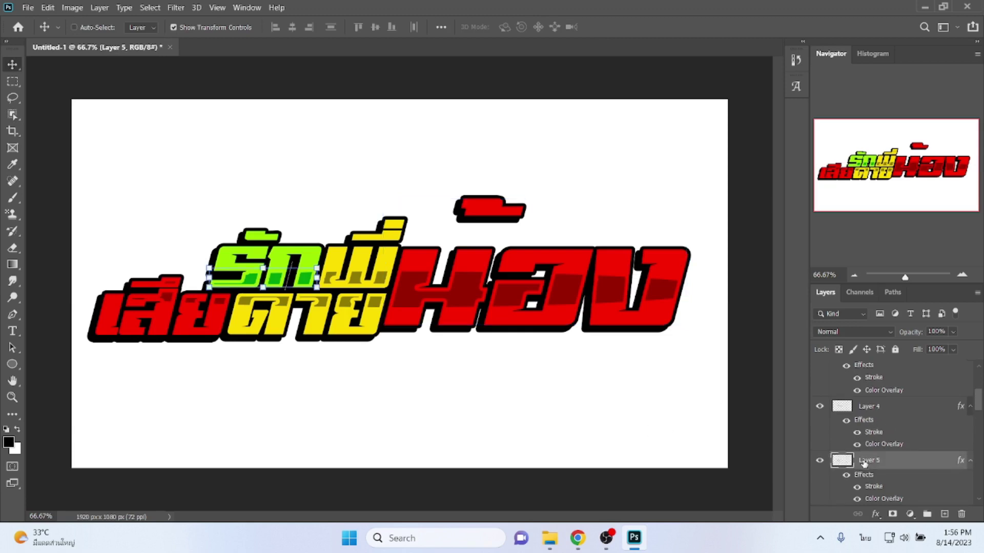
pyautogui.click(875, 514)
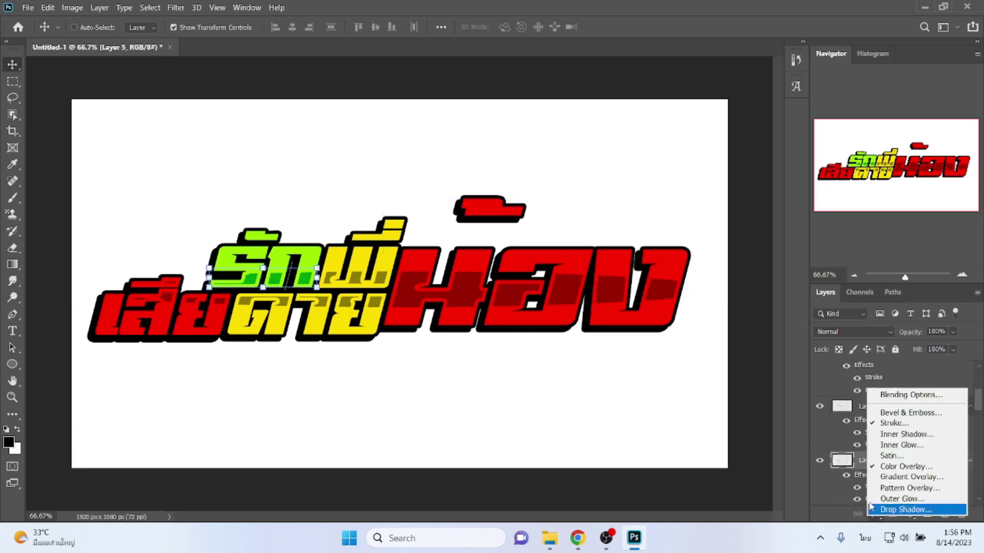
pyautogui.click(899, 432)
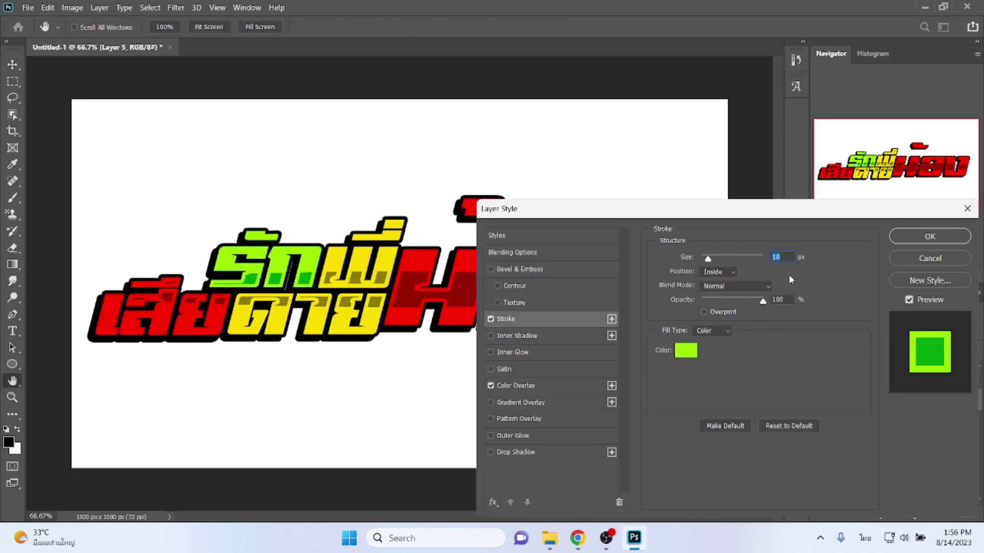
pyautogui.press('Down')
pyautogui.press('Down')
pyautogui.press('Down')
pyautogui.press('Down')
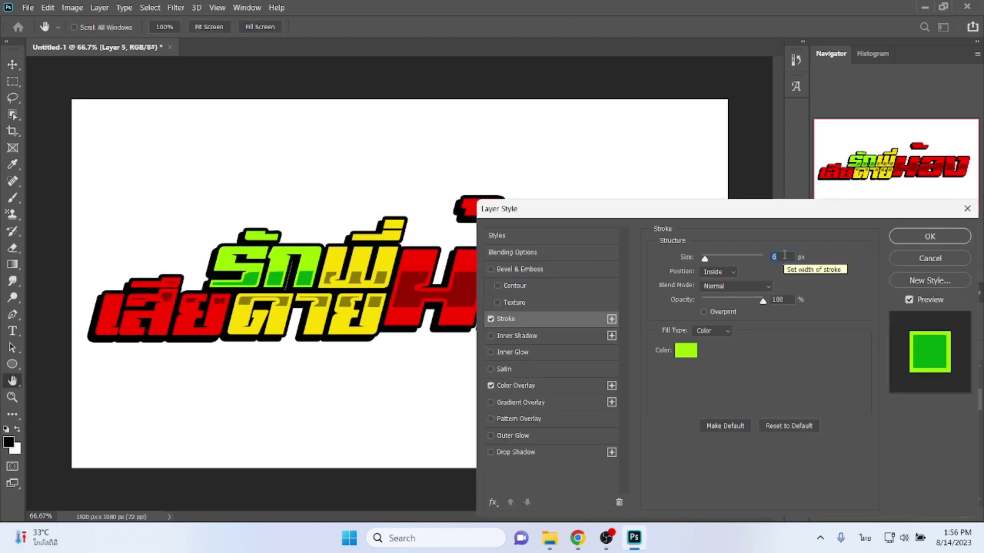
pyautogui.click(930, 236)
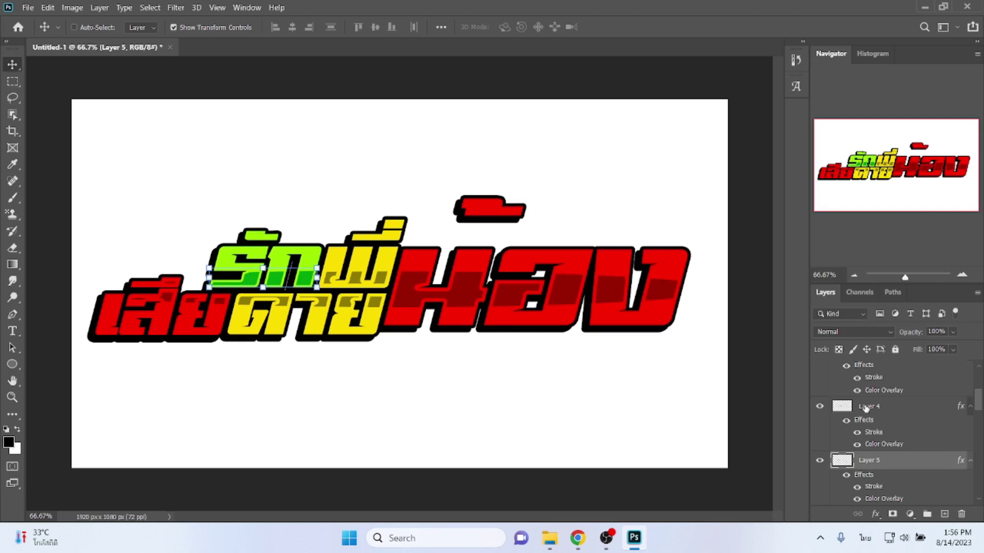
# Reduce Layer 4's yellow stroke to 6 px
pyautogui.click(865, 408)
pyautogui.click(876, 514)
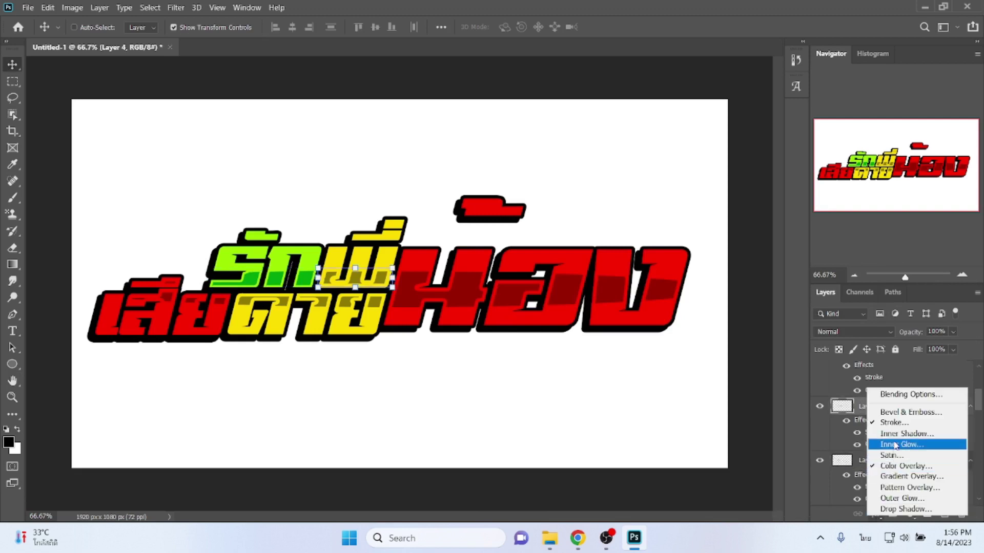
pyautogui.click(892, 423)
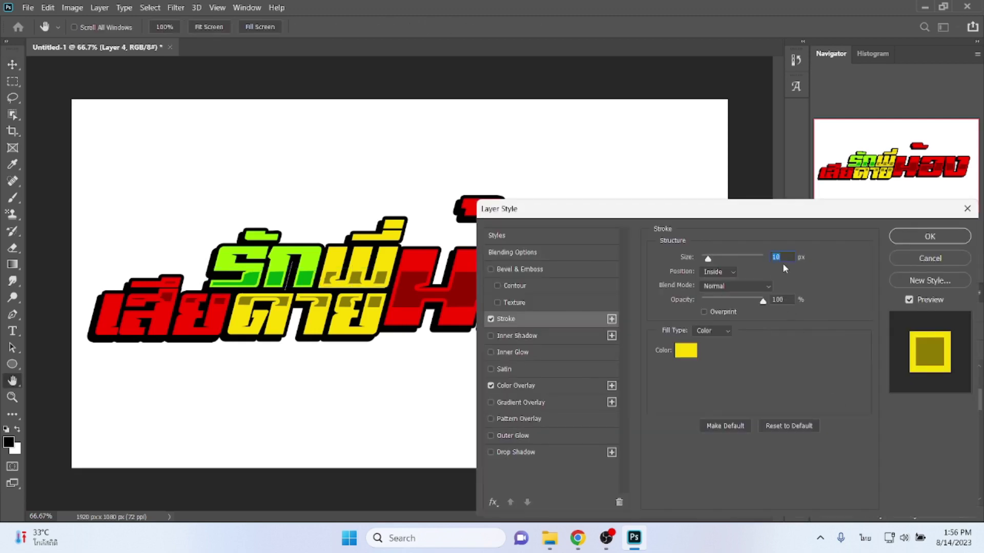
pyautogui.write('6')
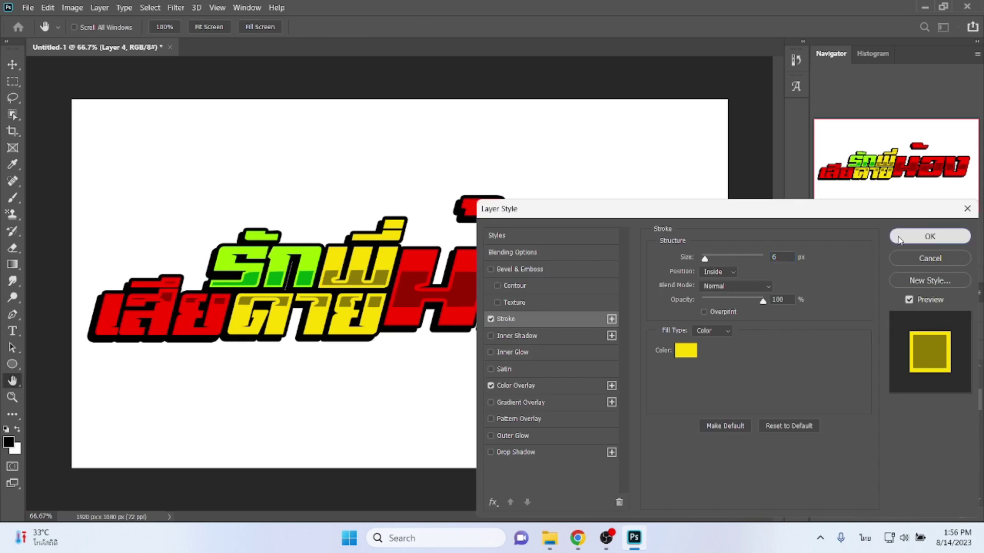
pyautogui.click(914, 236)
# Thin the stroke on Layer 3 (เสีย) to 6 px
pyautogui.click(878, 410)
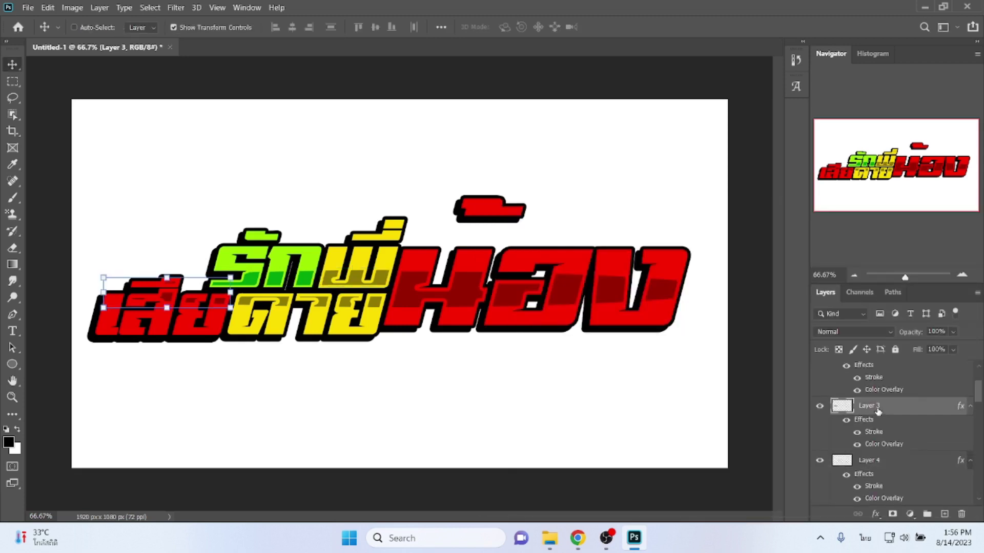
pyautogui.click(875, 514)
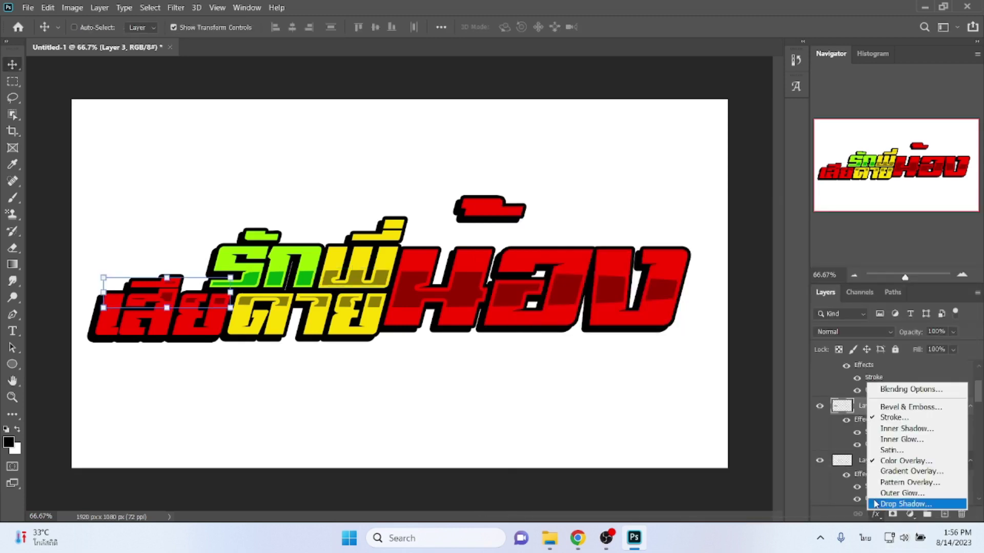
pyautogui.click(881, 420)
pyautogui.write('8')
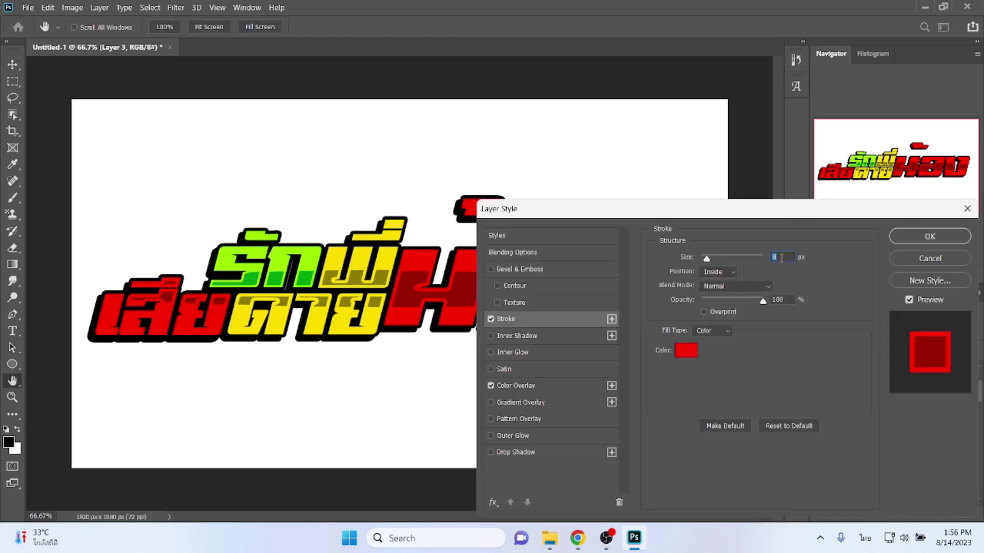
pyautogui.press('Down')
pyautogui.click(901, 238)
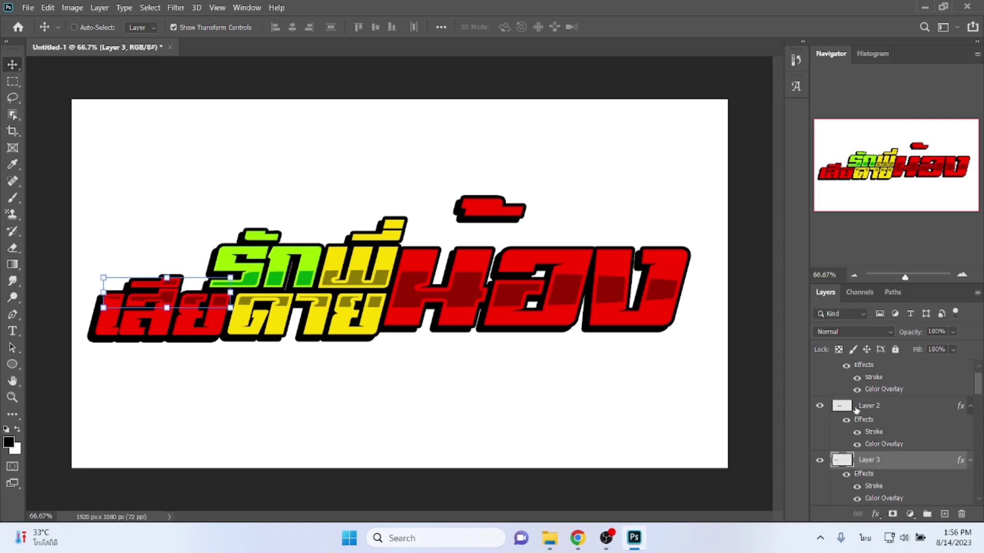
# Thin the stroke on Layer 2 (ตาย) to 6 px
pyautogui.click(855, 408)
pyautogui.click(876, 511)
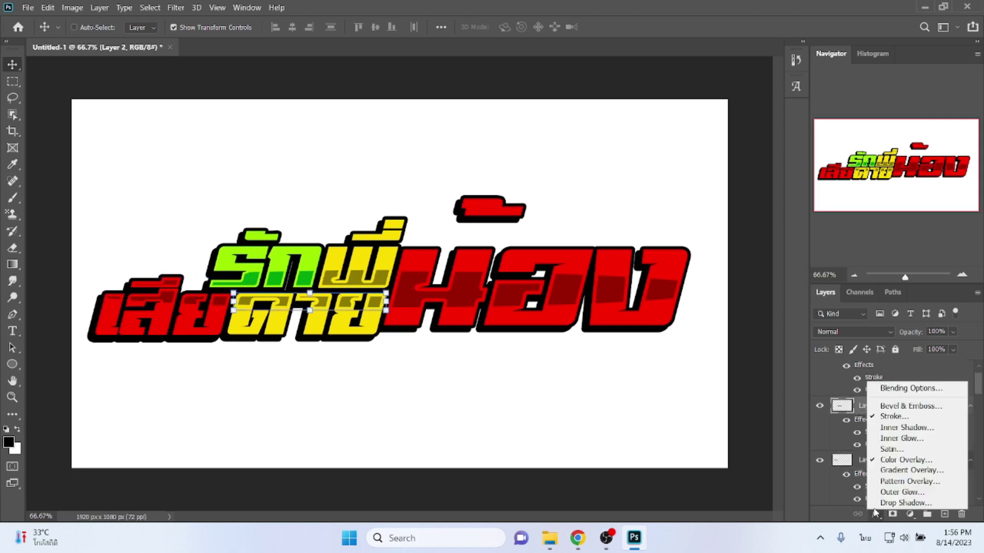
pyautogui.press('Escape')
pyautogui.press('space')
pyautogui.doubleClick(892, 418)
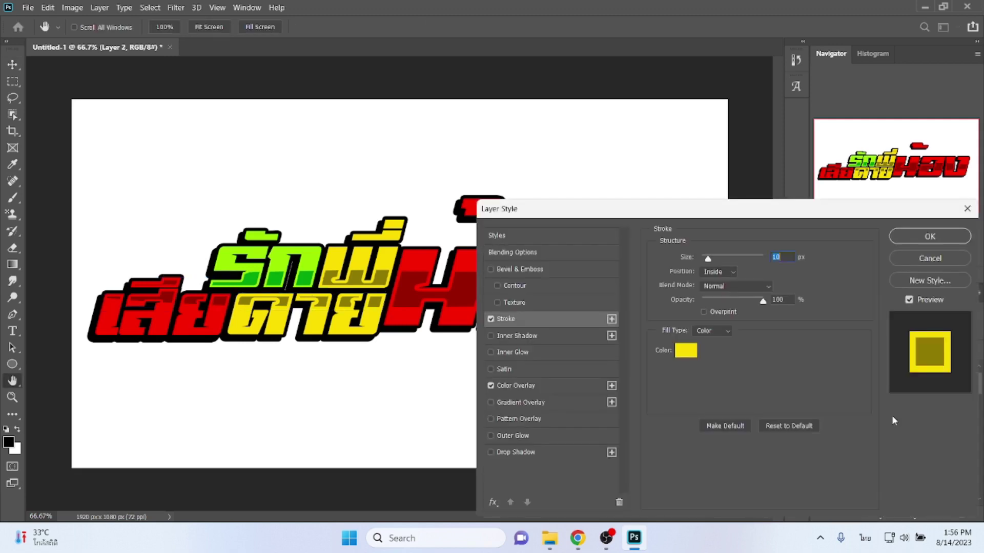
pyautogui.write('6')
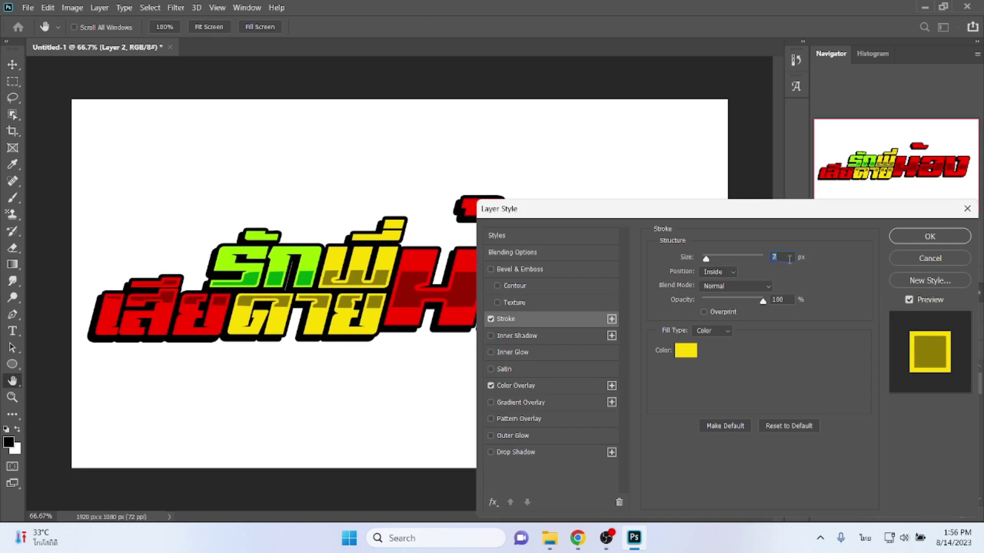
pyautogui.click(905, 239)
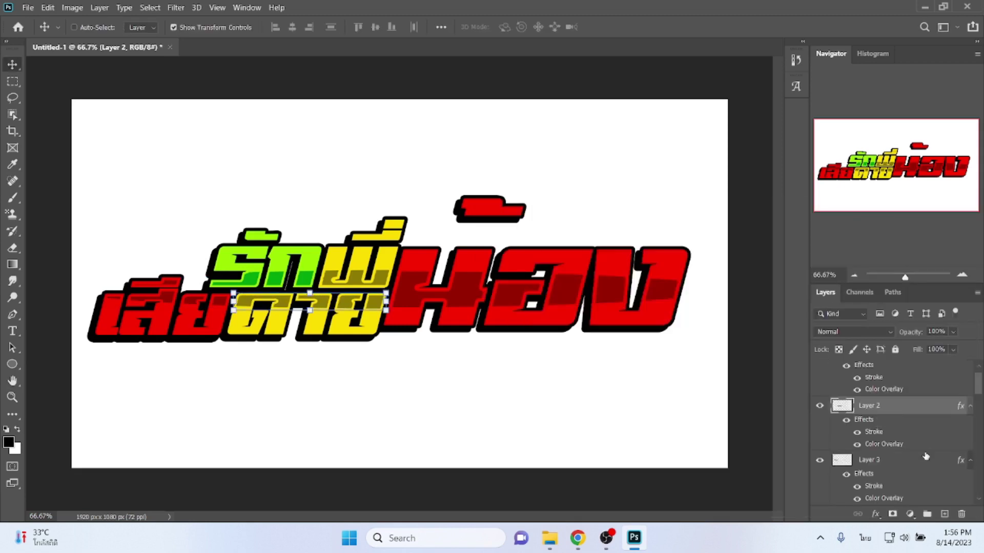
# Select the background layer and switch to File Explorer's Downloads folder
pyautogui.scroll(-5, 914, 450)
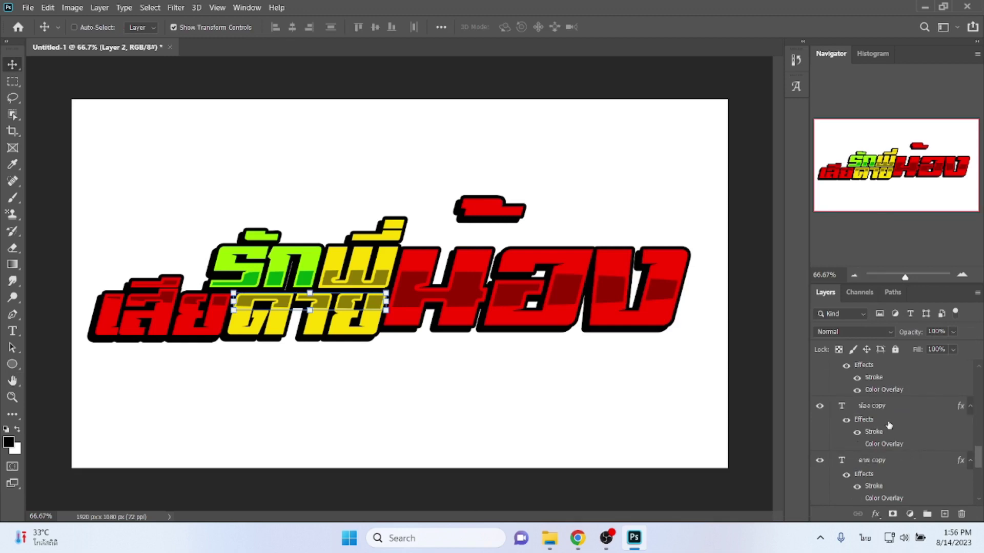
pyautogui.scroll(-3, 889, 425)
pyautogui.click(884, 498)
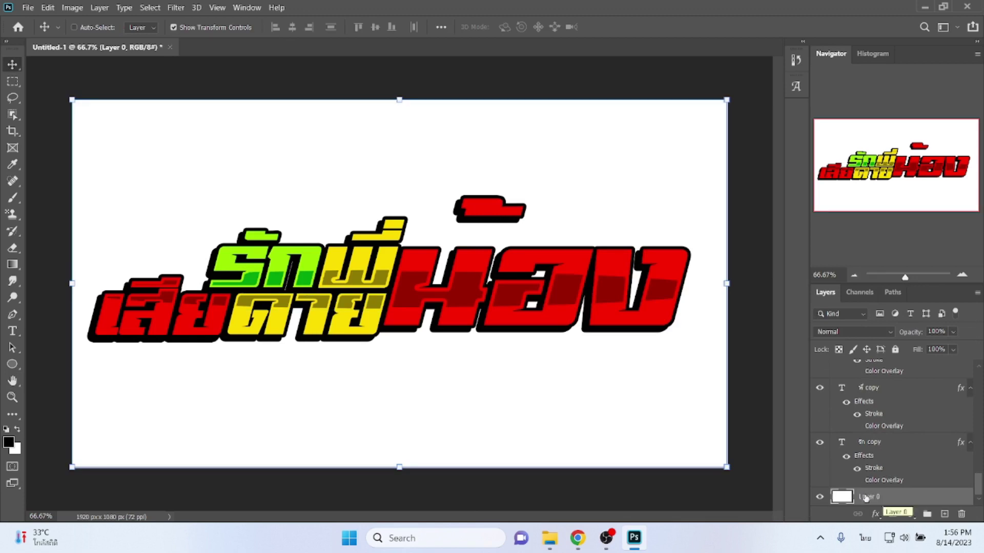
pyautogui.click(549, 538)
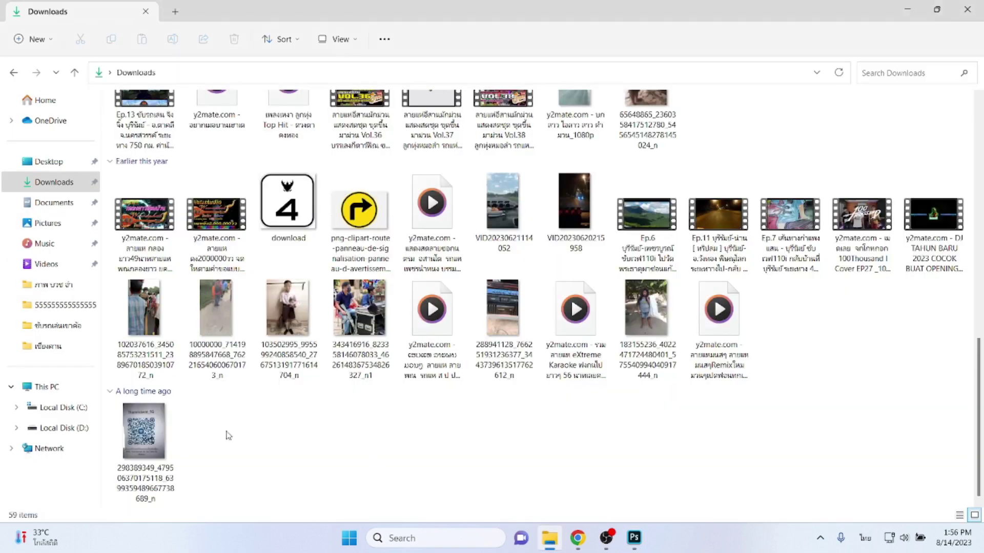
# Open the ดราฟ folder under Local Disk (D:) > รูปภาพ
pyautogui.click(56, 428)
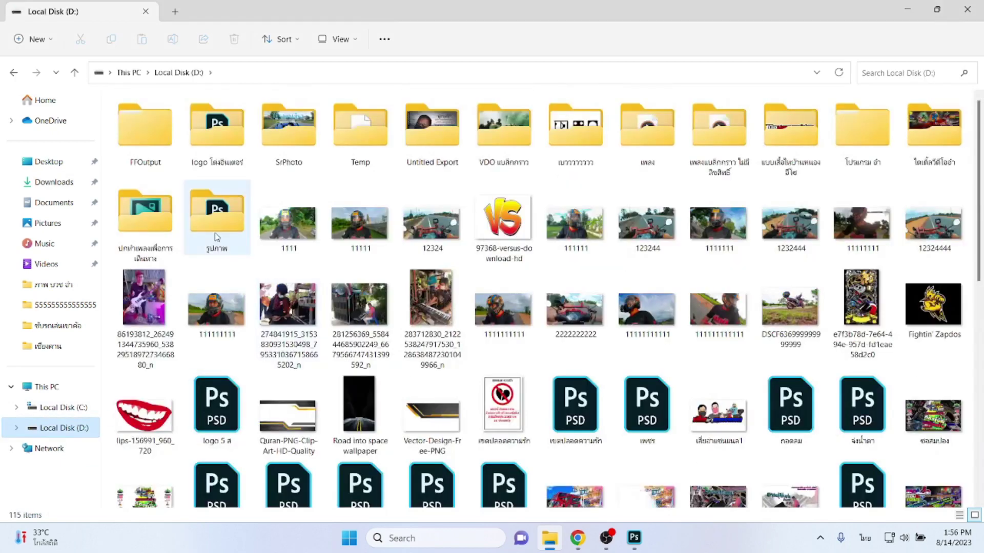
pyautogui.doubleClick(215, 233)
pyautogui.click(788, 134)
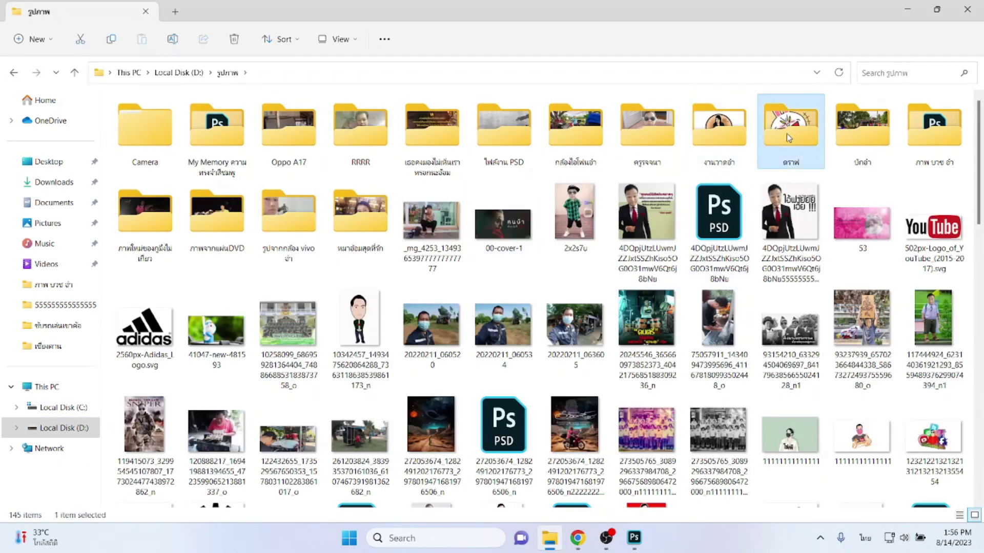
pyautogui.doubleClick(788, 138)
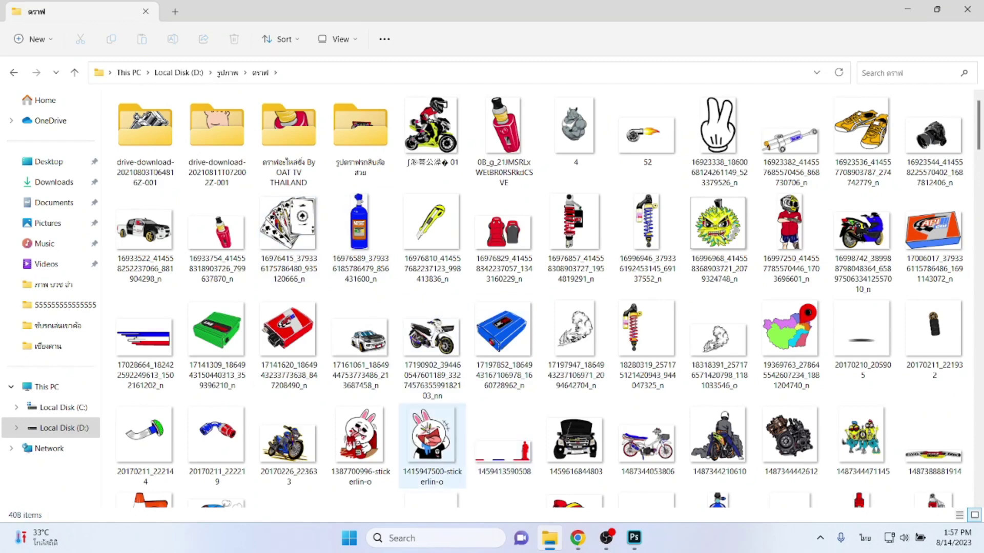
# Browse the draft subfolders, then open drive-download-20210811T072002Z-001
pyautogui.doubleClick(151, 140)
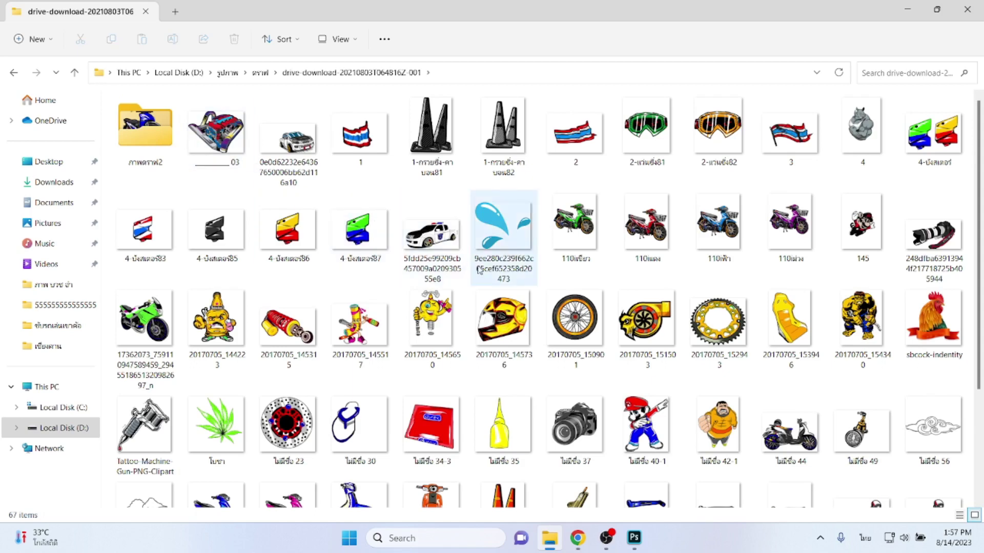
pyautogui.scroll(-3, 479, 270)
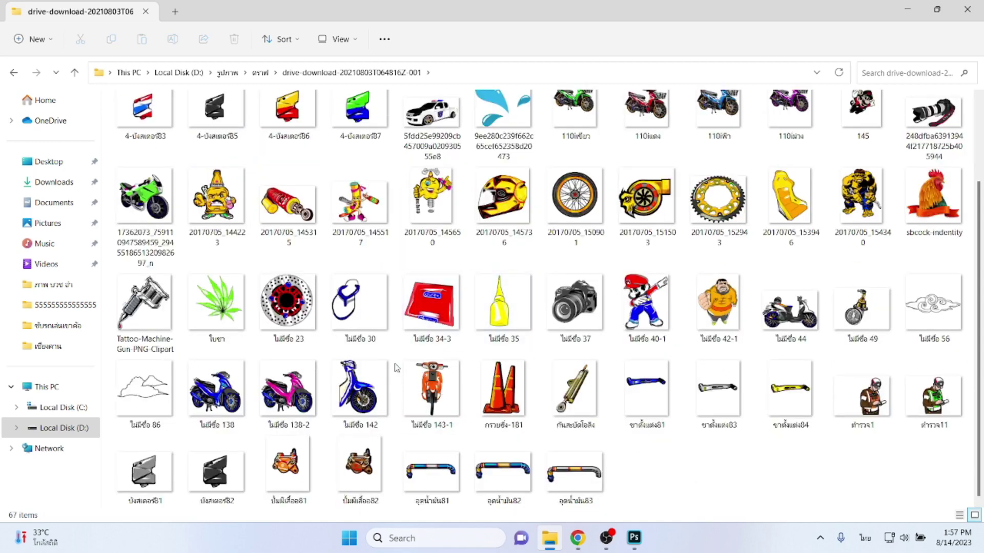
pyautogui.scroll(3, 479, 367)
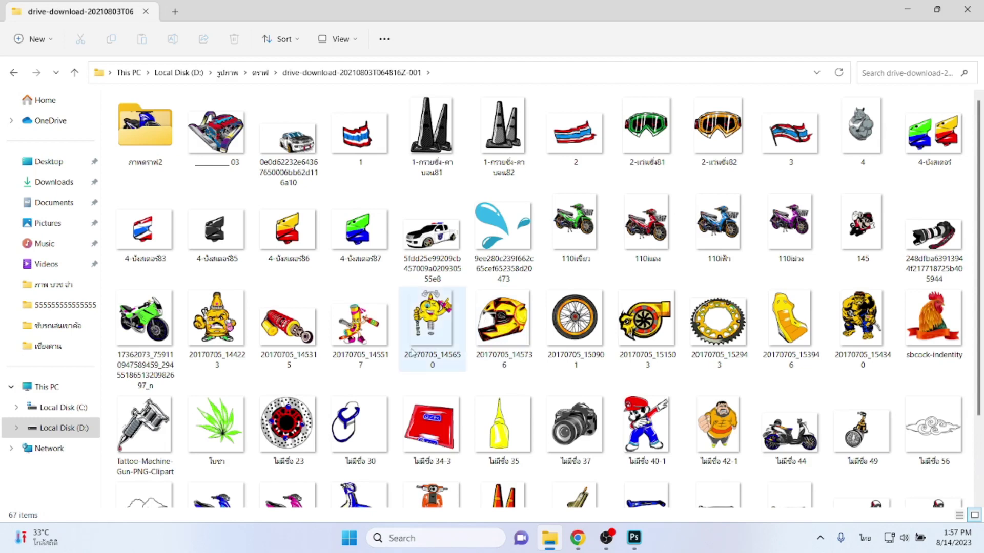
pyautogui.doubleClick(152, 135)
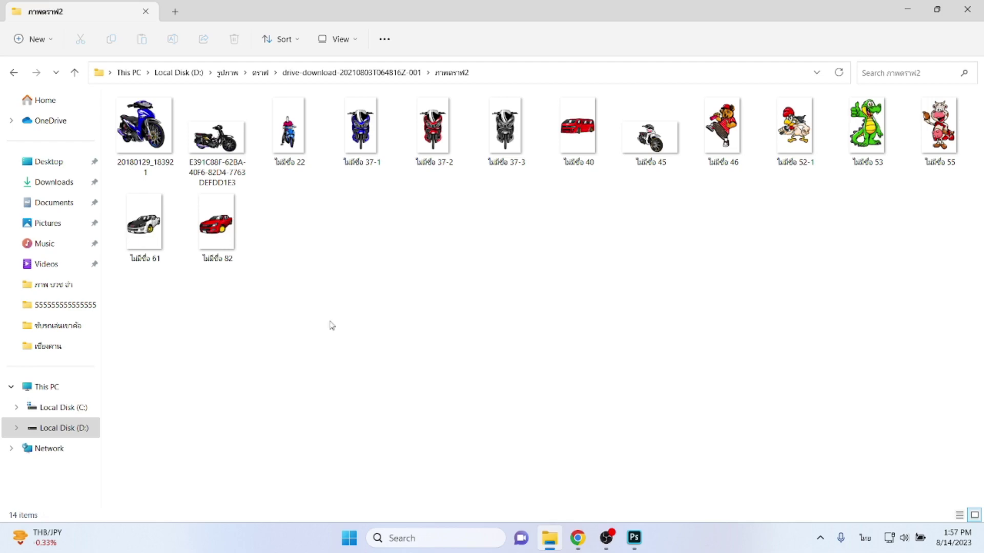
pyautogui.hotkey('alt', 'Up')
pyautogui.hotkey('alt', 'Up')
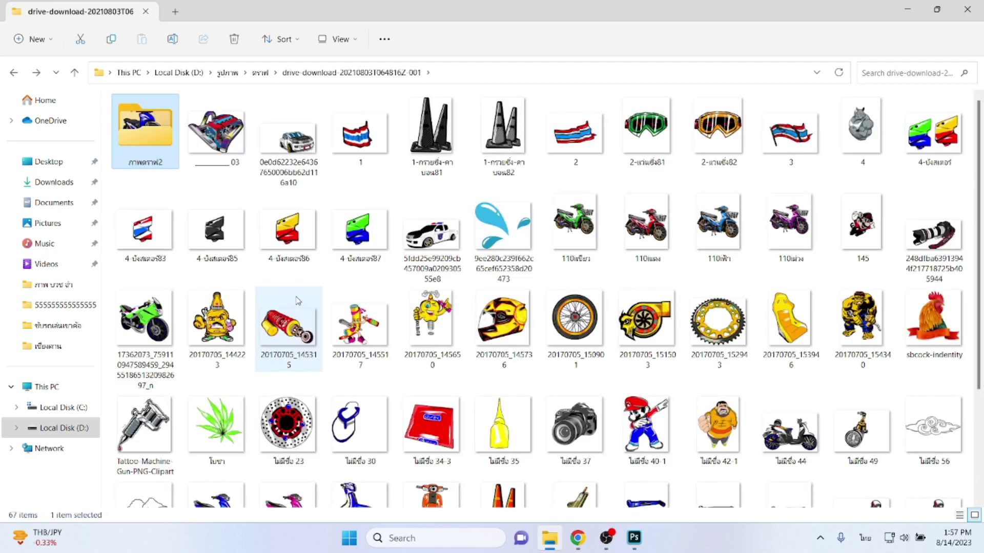
pyautogui.press('Right')
pyautogui.press('Return')
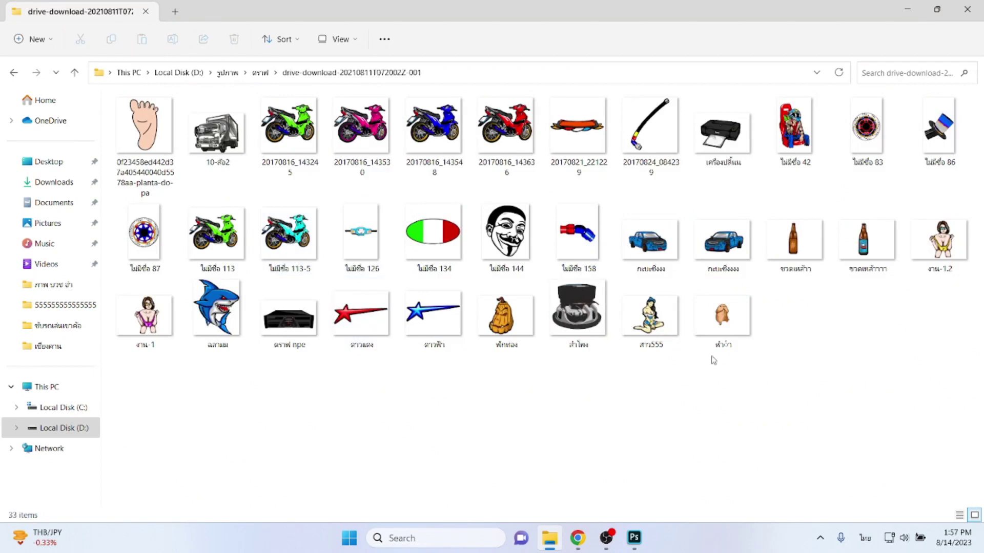
# Place the งาน-1 cartoon woman on the canvas, scaled to about 66% at the upper left
pyautogui.click(154, 343)
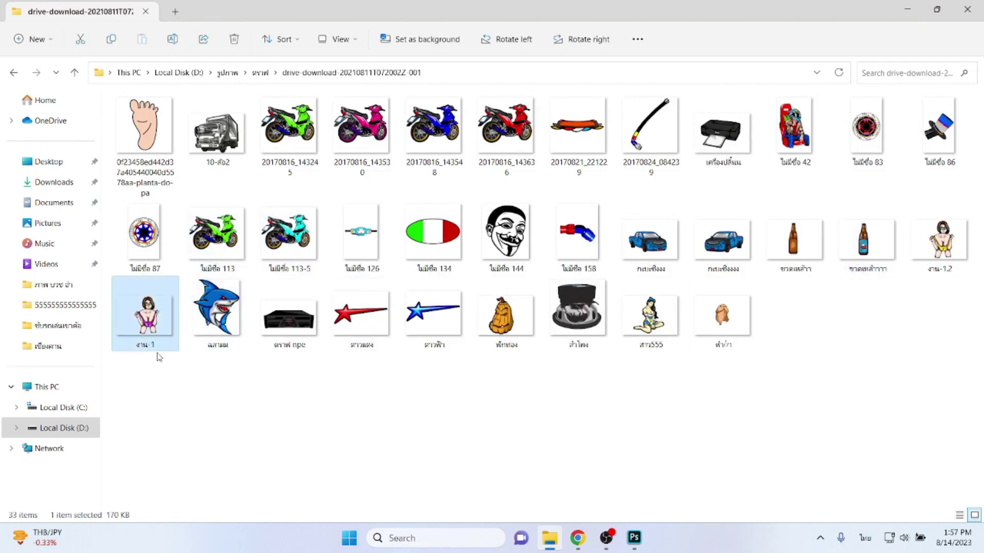
pyautogui.moveTo(149, 316); pyautogui.dragTo(641, 533)
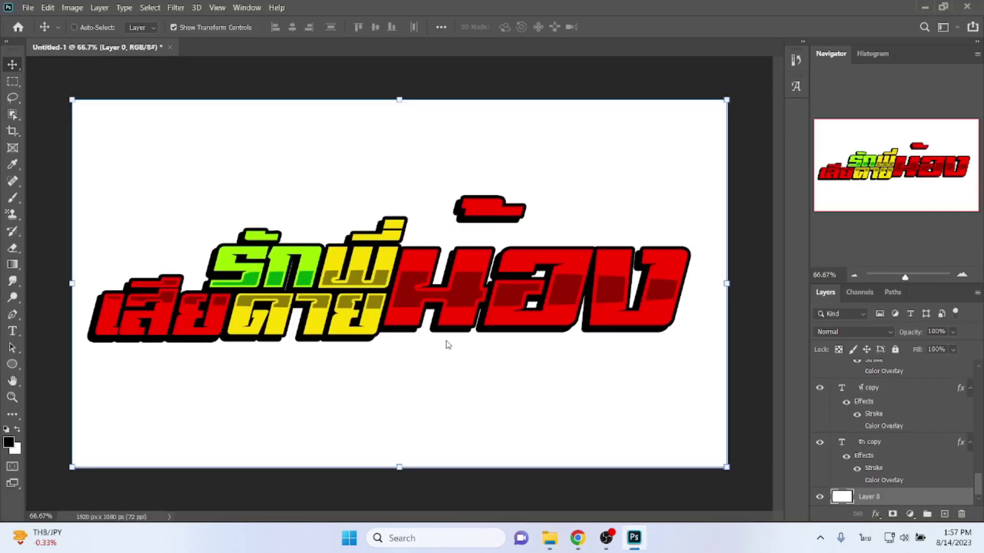
pyautogui.moveTo(641, 533); pyautogui.dragTo(446, 344)
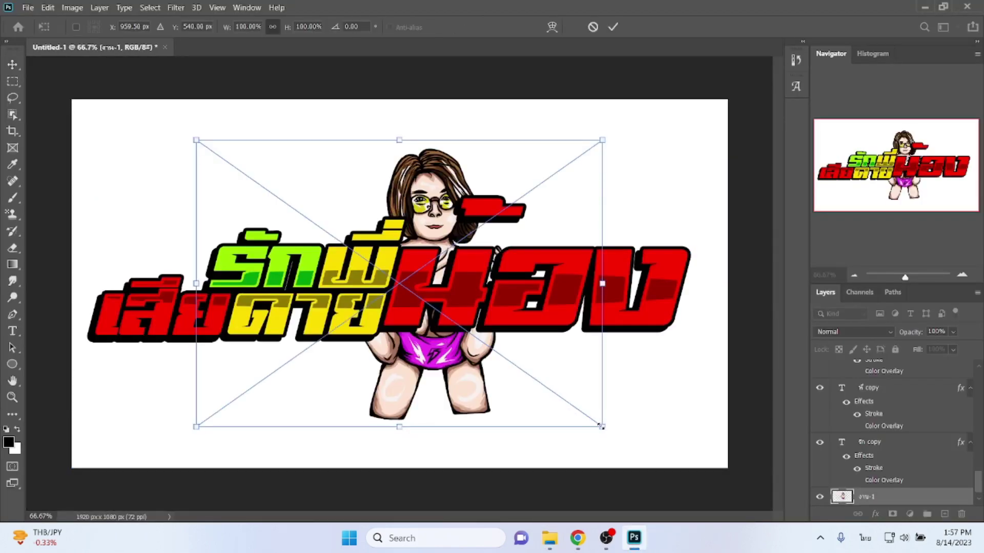
pyautogui.moveTo(602, 426); pyautogui.dragTo(394, 280)
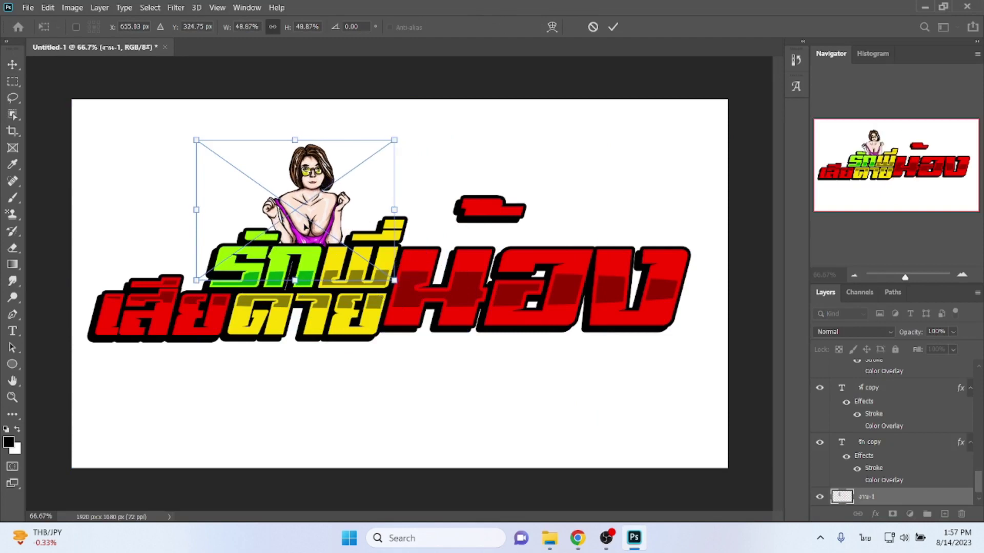
pyautogui.moveTo(304, 226); pyautogui.dragTo(176, 244)
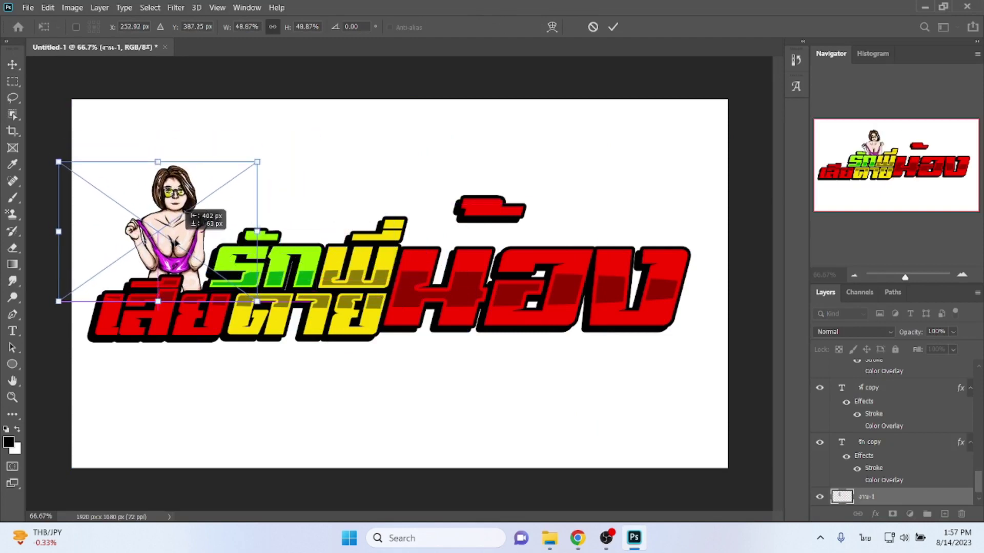
pyautogui.moveTo(257, 162); pyautogui.dragTo(340, 128)
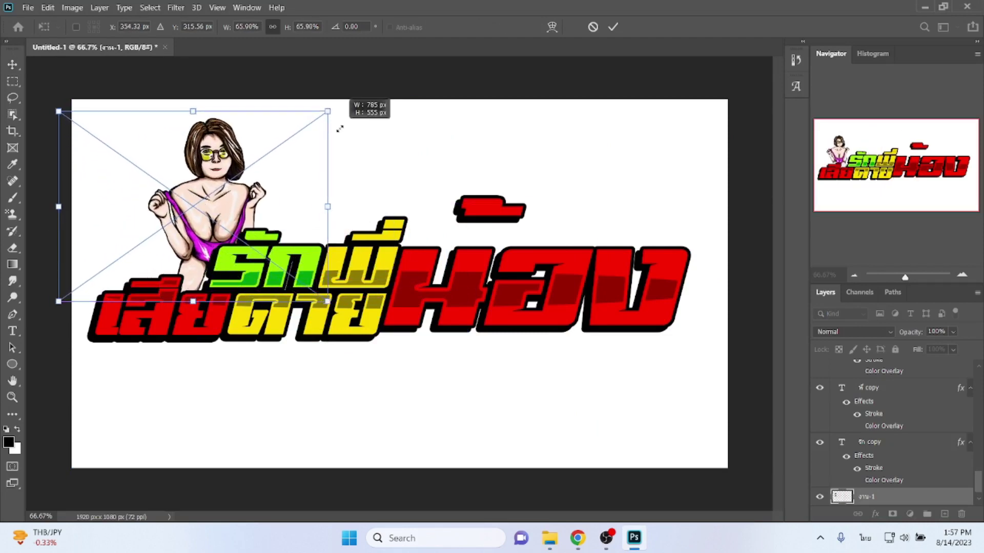
pyautogui.moveTo(207, 215); pyautogui.dragTo(158, 239)
pyautogui.press('Return')
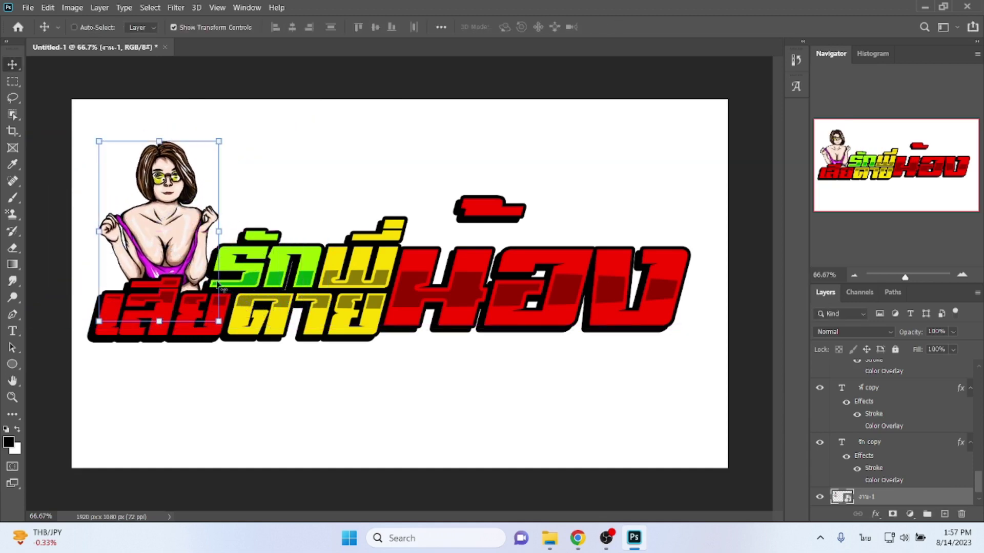
# Give the งาน-1 woman layer an 8 px black Stroke positioned Outside
pyautogui.click(876, 514)
pyautogui.click(896, 420)
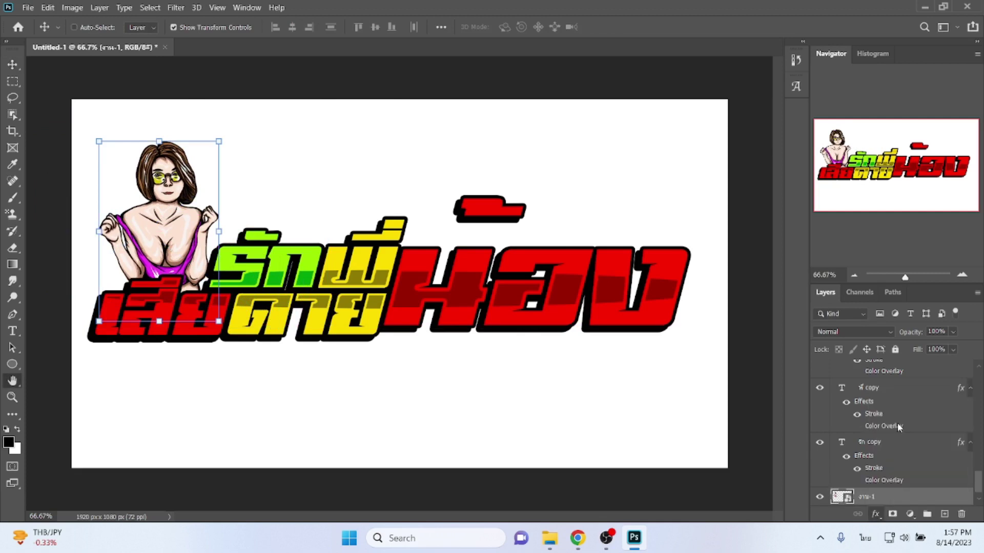
pyautogui.click(719, 271)
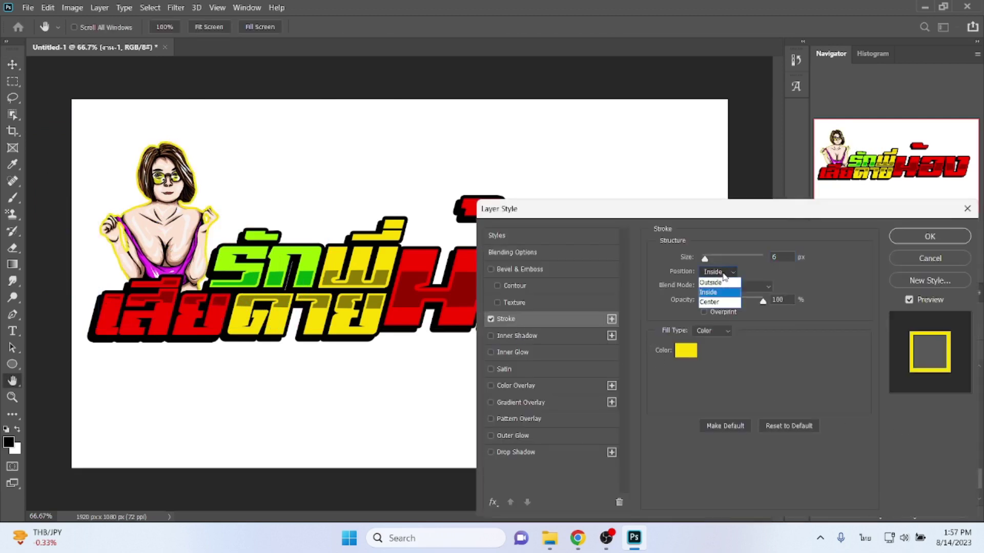
pyautogui.click(717, 279)
pyautogui.click(686, 351)
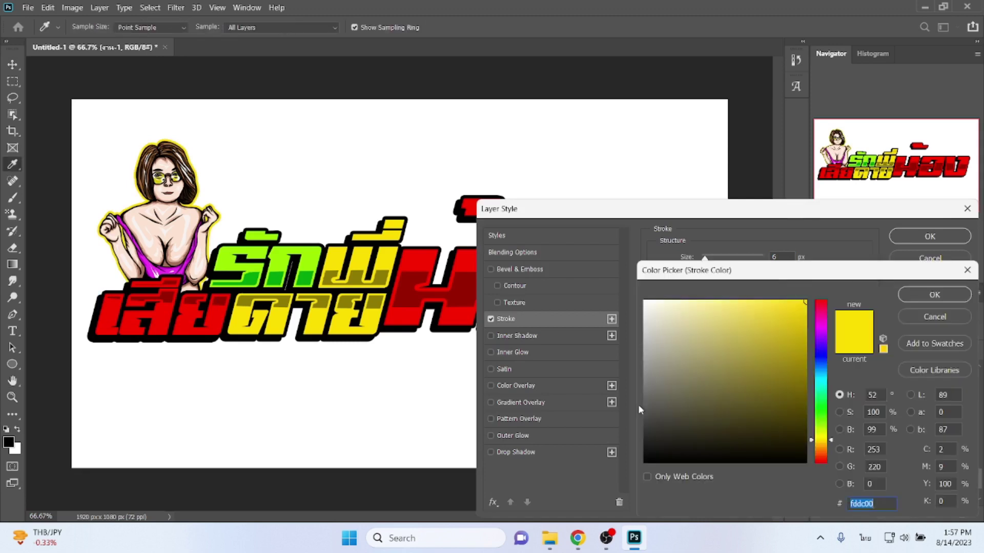
pyautogui.click(646, 463)
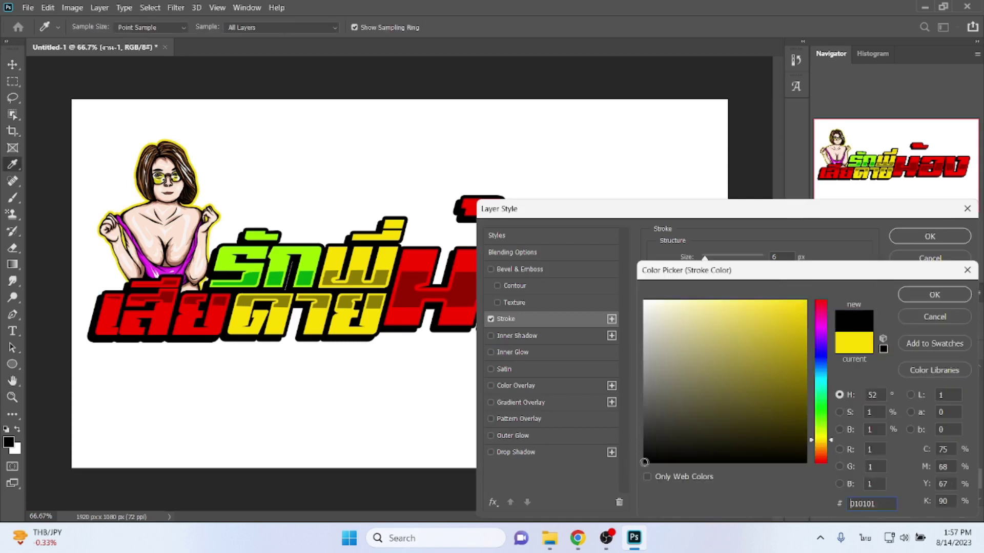
pyautogui.press('Return')
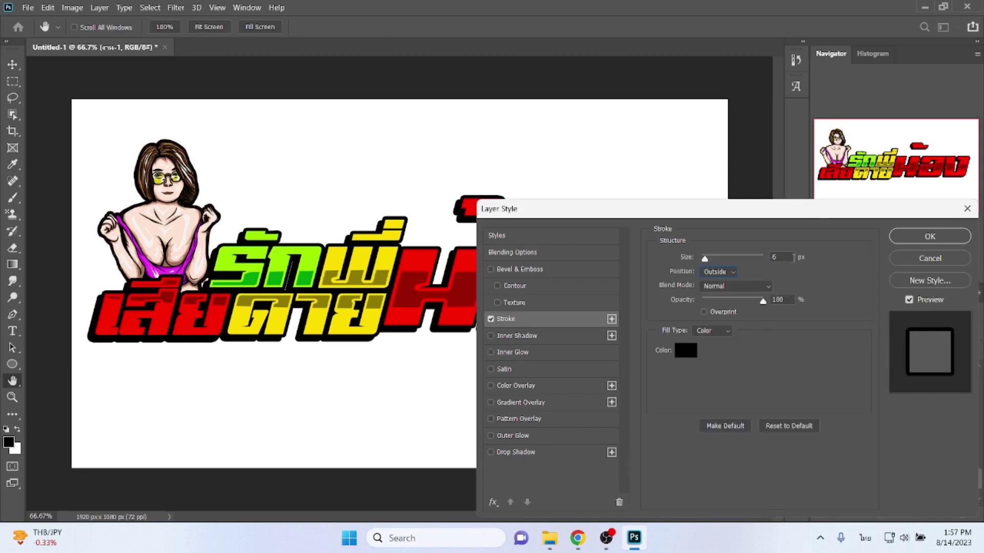
pyautogui.press('Up')
pyautogui.press('Up')
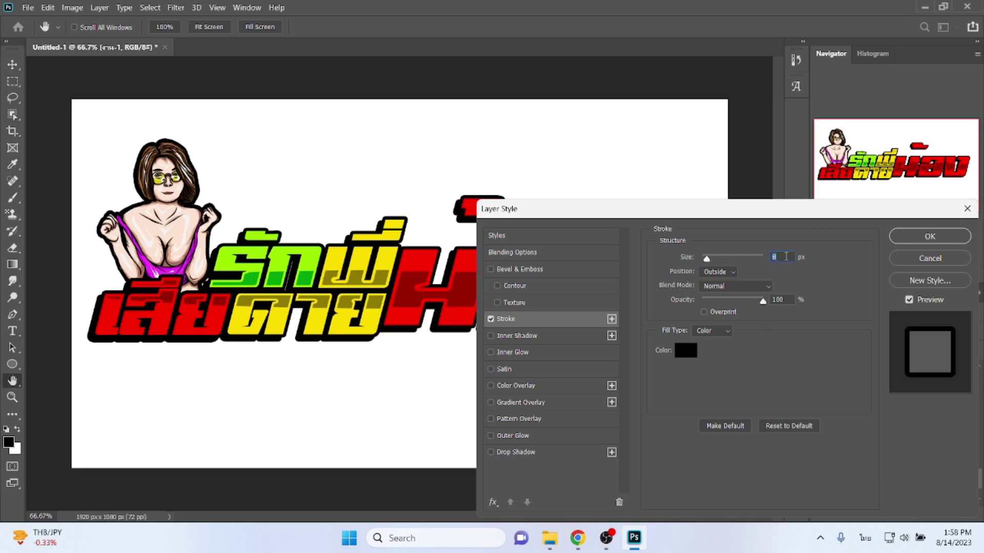
pyautogui.press('Return')
# Group all logo layers into Group 1 and nudge the artwork down-right
pyautogui.press('v')
pyautogui.scroll(1, 922, 456)
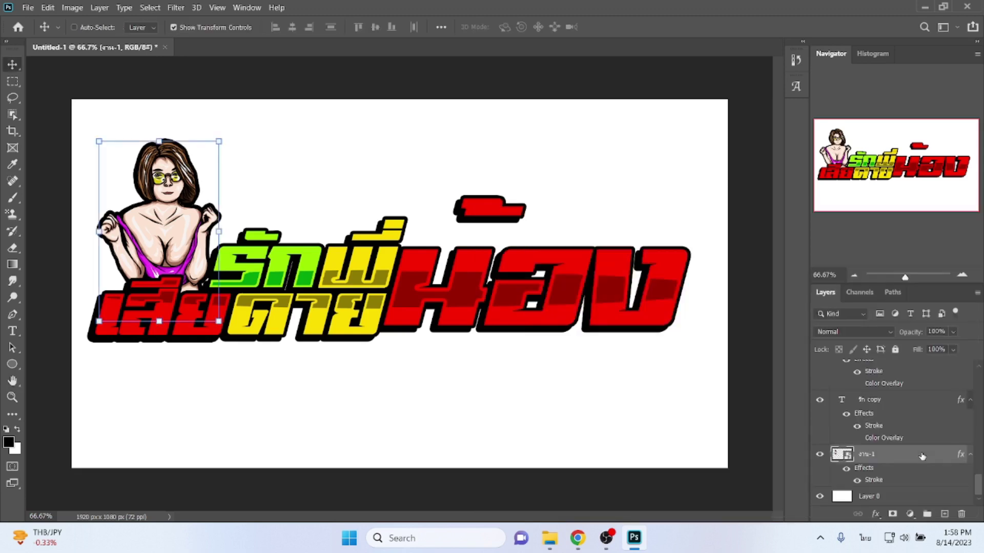
pyautogui.scroll(3, 923, 456)
pyautogui.scroll(2, 917, 446)
pyautogui.scroll(2, 901, 409)
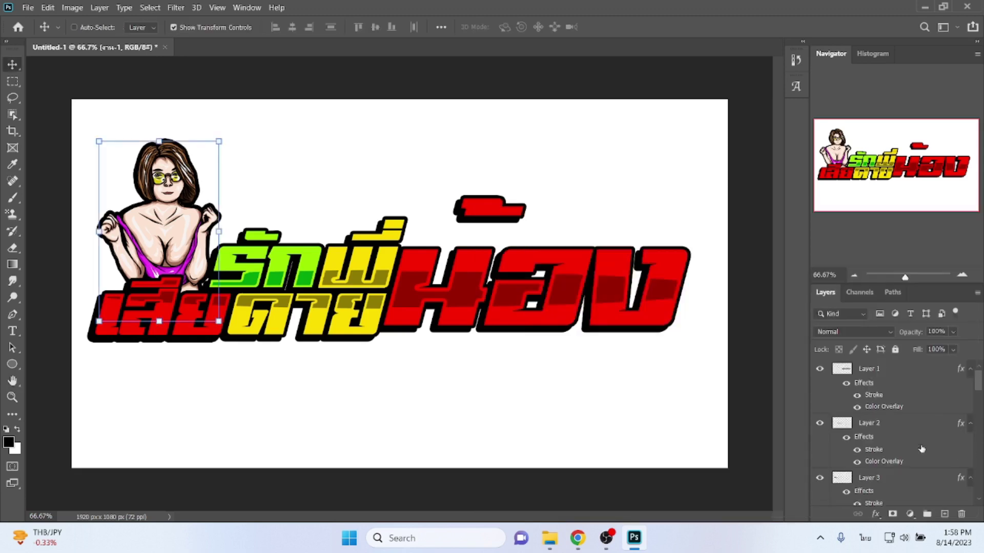
pyautogui.keyDown('shift'); pyautogui.click(892, 373); pyautogui.keyUp('shift')
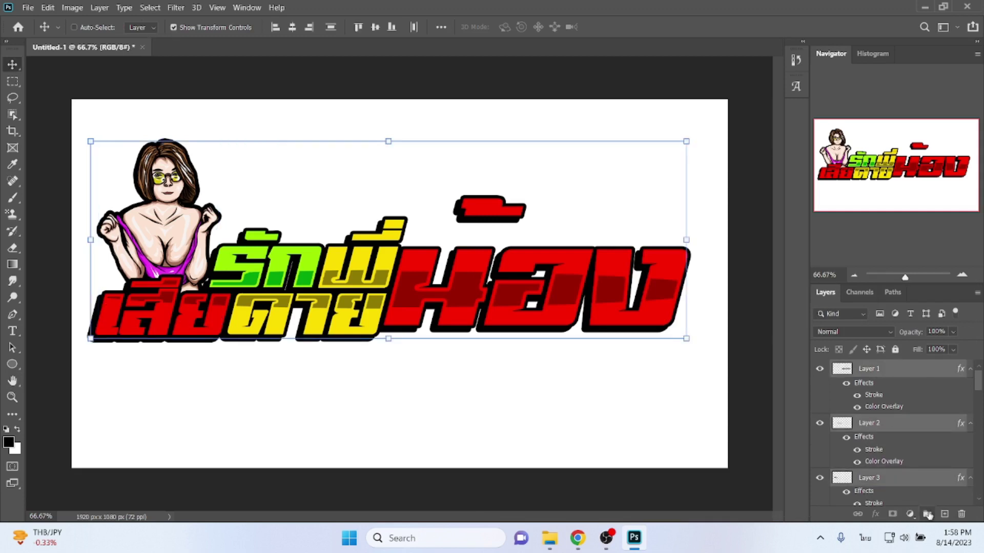
pyautogui.click(927, 514)
pyautogui.moveTo(356, 243); pyautogui.dragTo(364, 271)
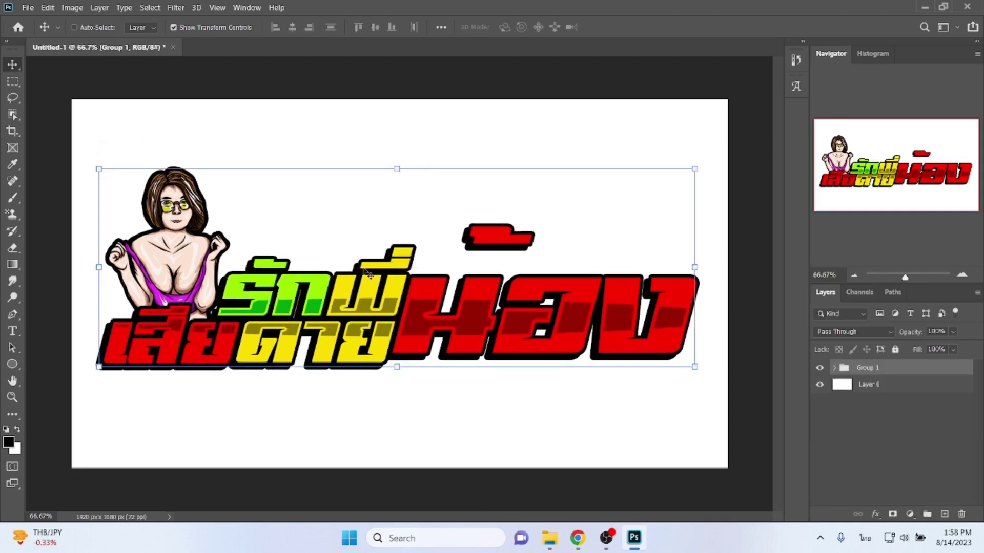
# Add a 6 px white outside Stroke to Group 1
pyautogui.click(882, 514)
pyautogui.click(885, 422)
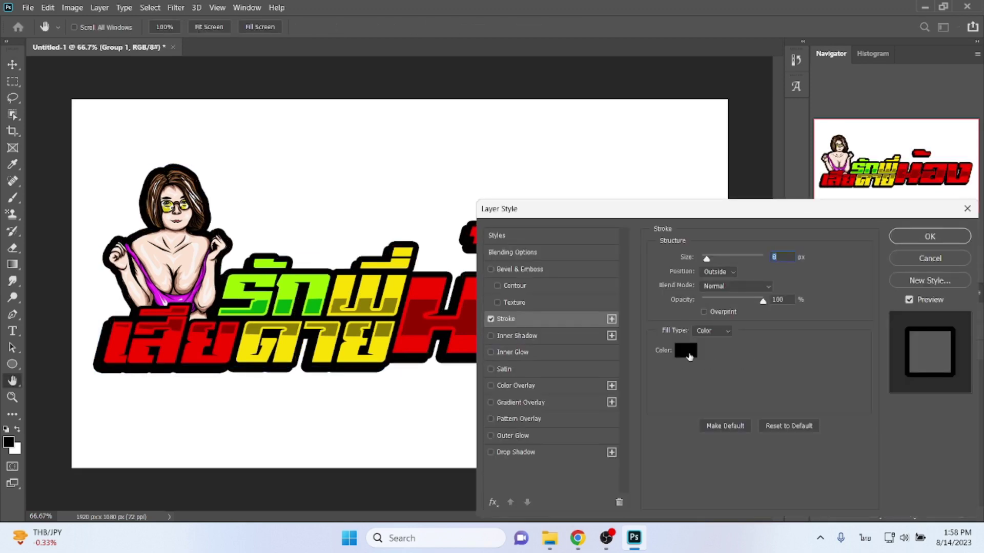
pyautogui.press('Down')
pyautogui.press('Down')
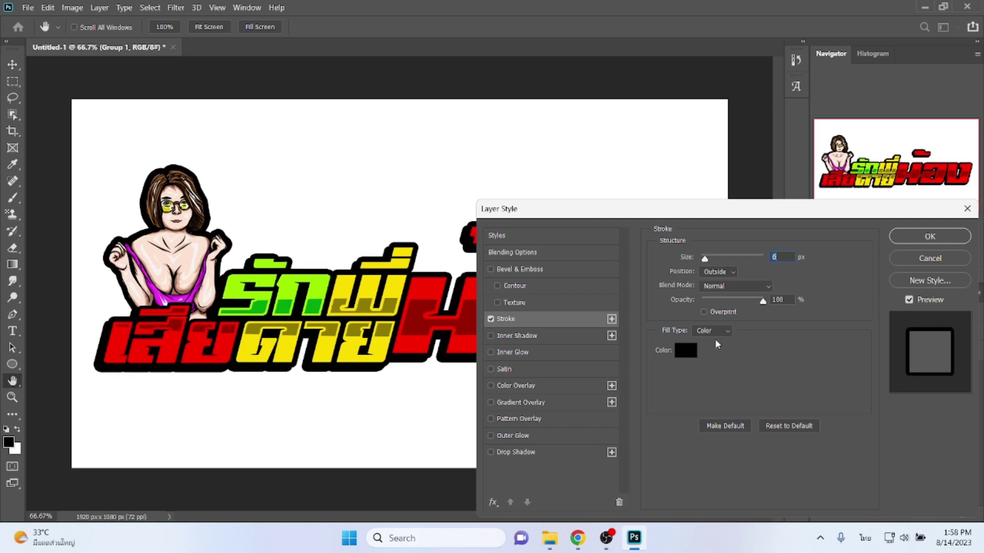
pyautogui.click(686, 353)
pyautogui.click(636, 164)
pyautogui.press('Return')
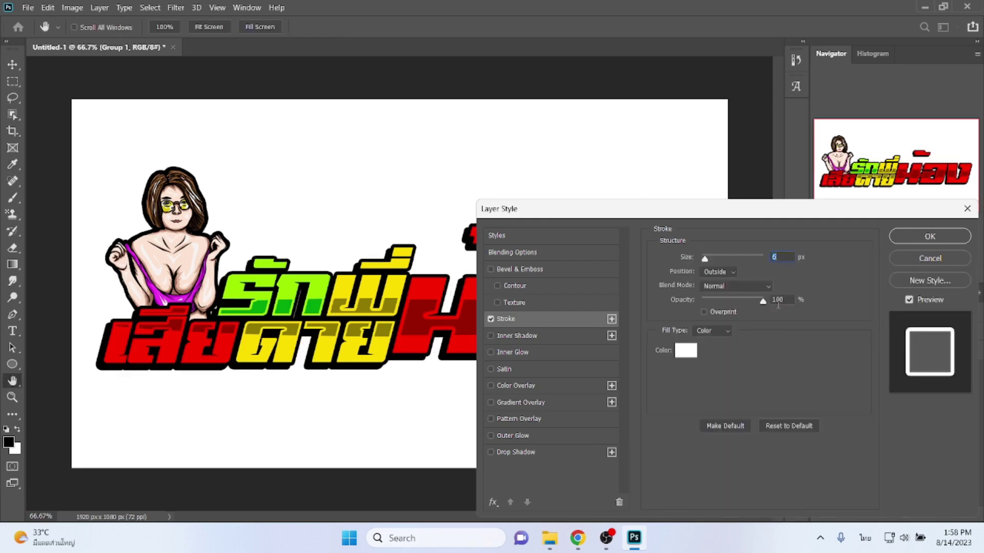
pyautogui.press('Return')
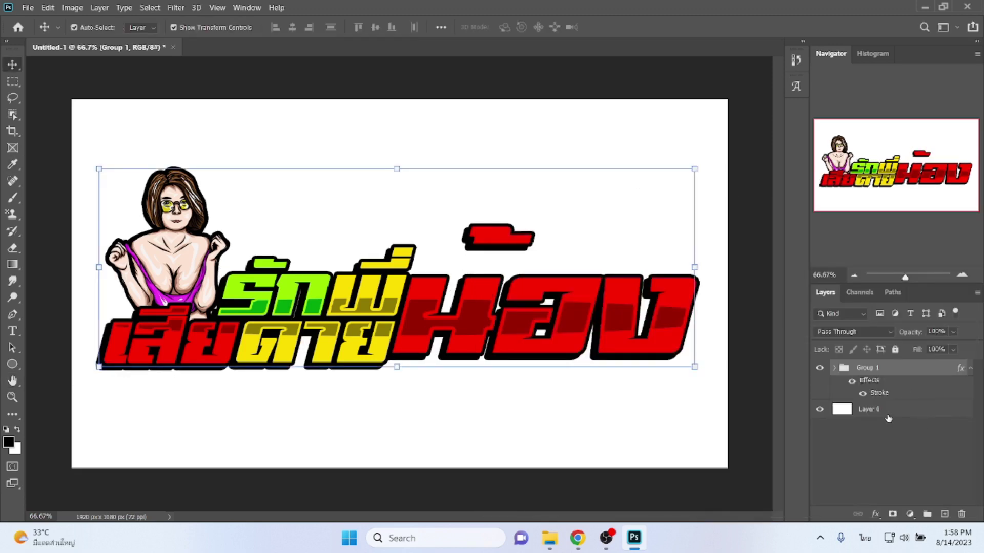
# Duplicate Group 1 and select the original lower group
pyautogui.press('j')
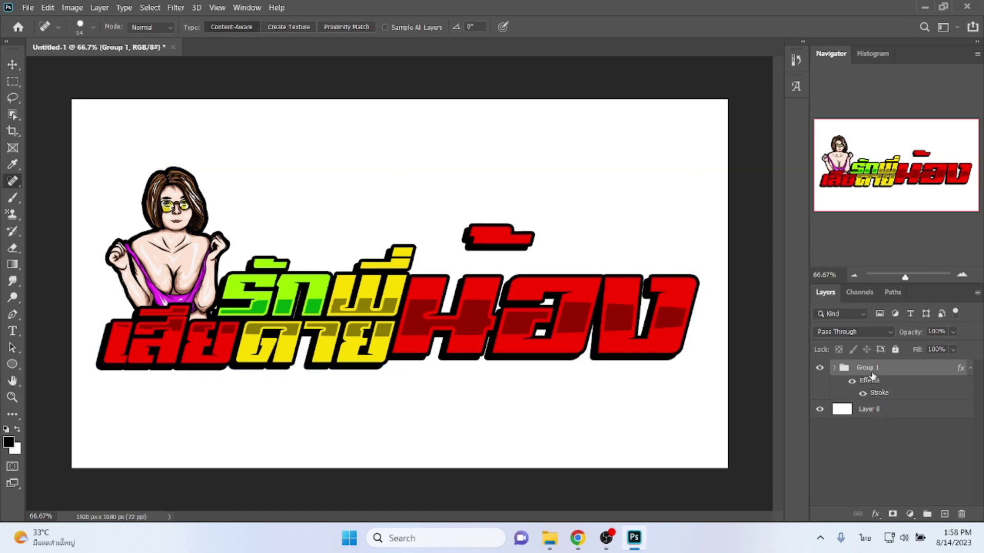
pyautogui.hotkey('ctrl', 'j')
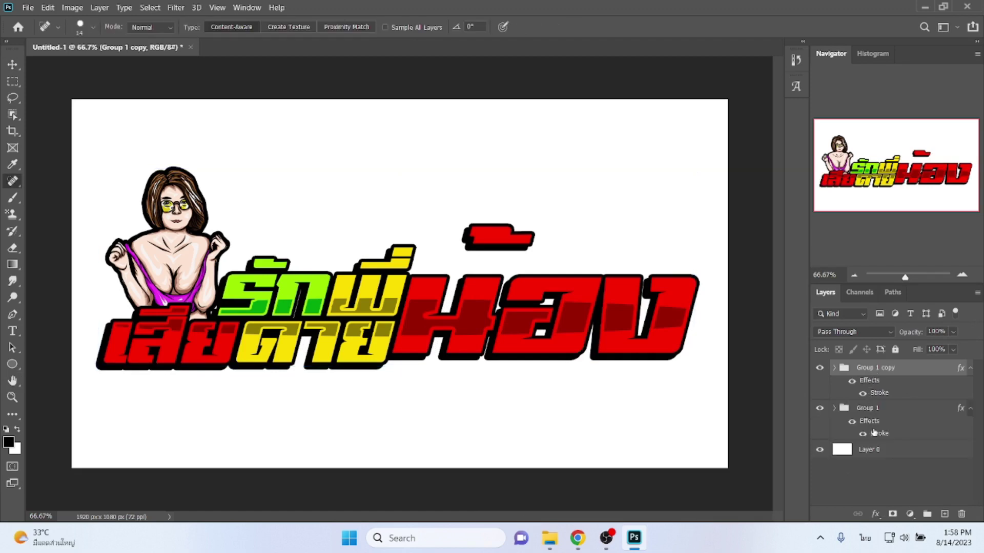
pyautogui.click(876, 409)
# Change the lower Group 1's stroke to 15 px black around the white outline
pyautogui.click(877, 514)
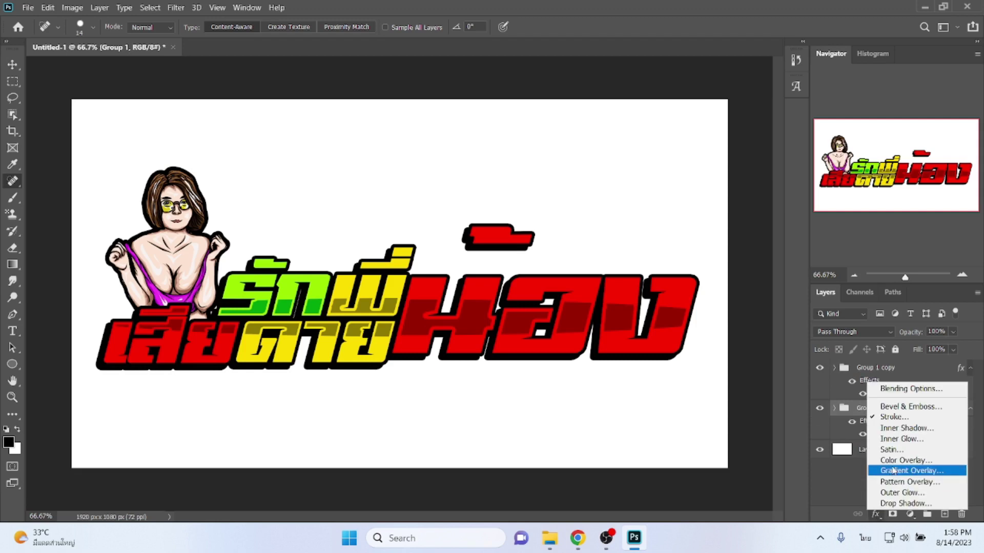
pyautogui.click(894, 420)
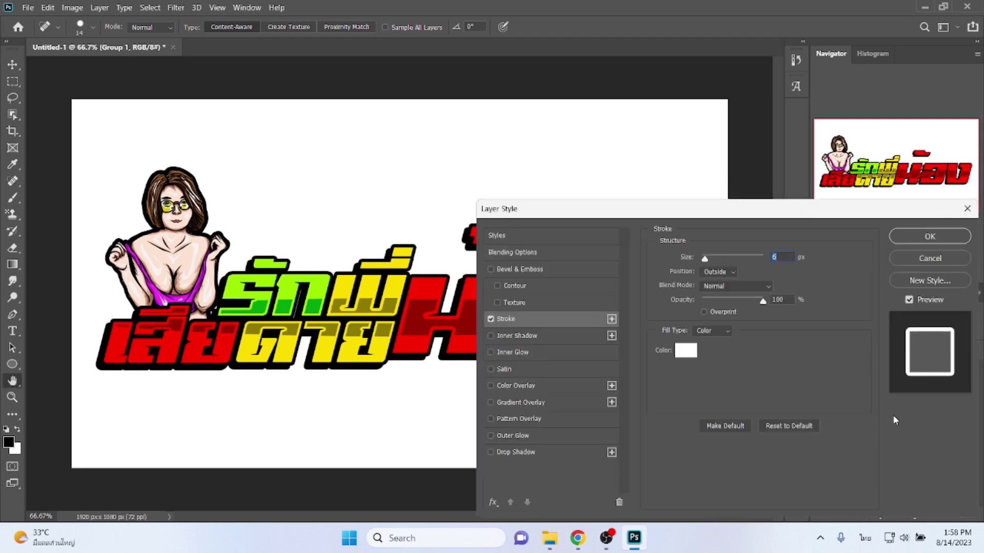
pyautogui.click(684, 349)
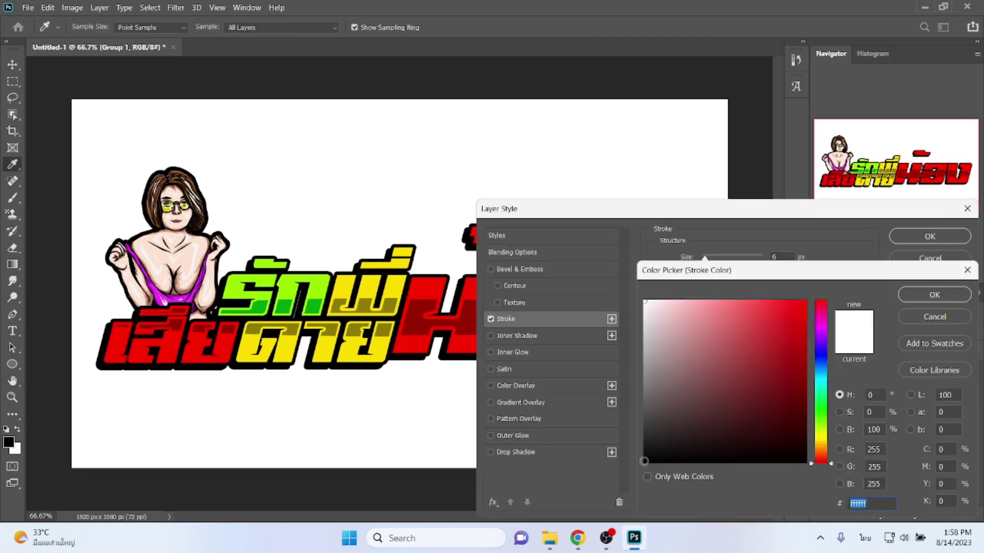
pyautogui.click(644, 463)
pyautogui.press('Return')
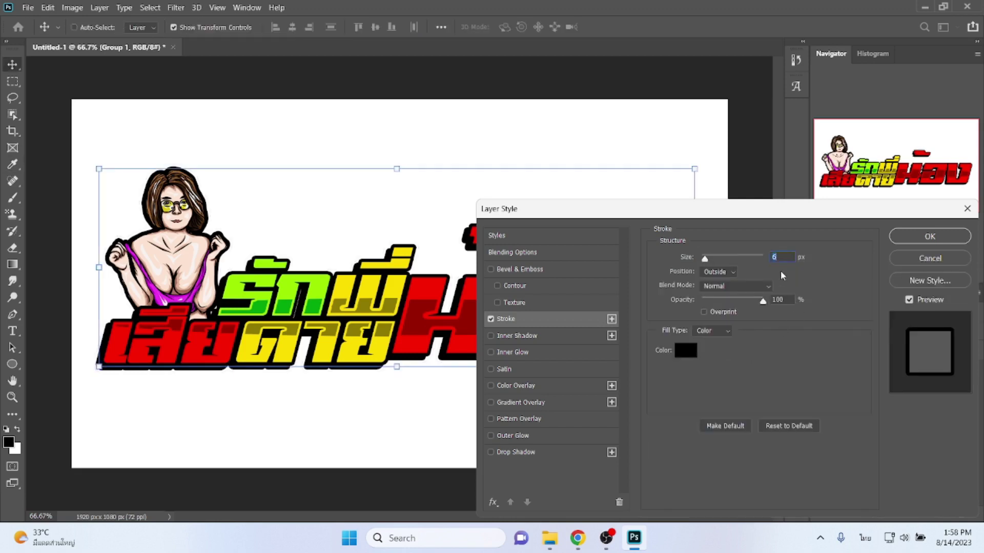
pyautogui.click(783, 257)
pyautogui.press('Up')
pyautogui.press('Up')
pyautogui.press('Up')
pyautogui.press('Up')
pyautogui.press('Up')
pyautogui.press('Up')
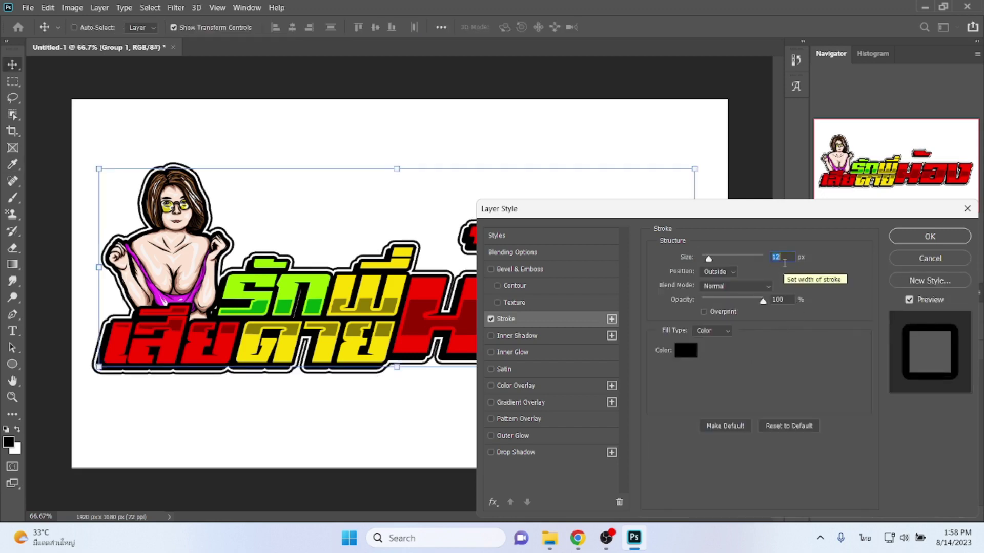
pyautogui.press('Up')
pyautogui.press('Up')
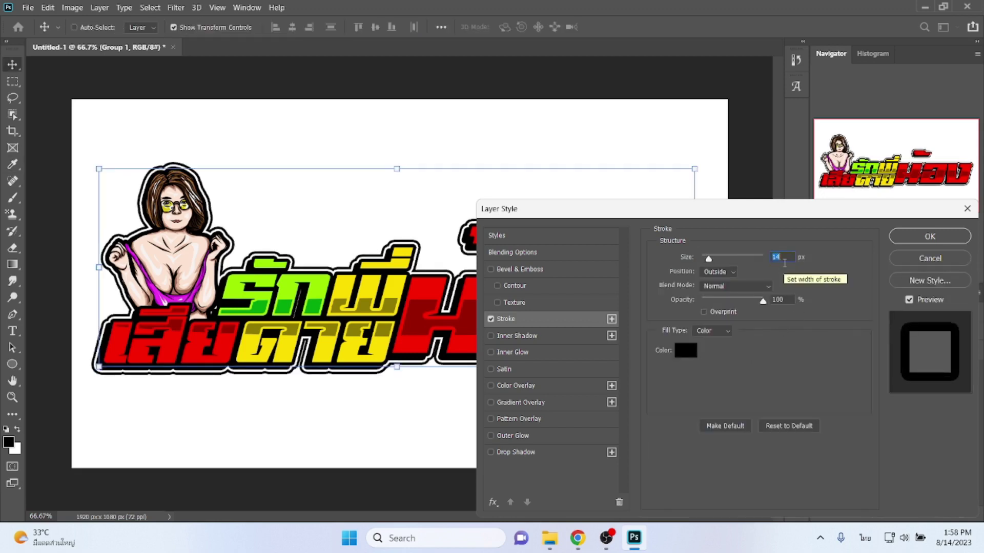
pyautogui.press('Up')
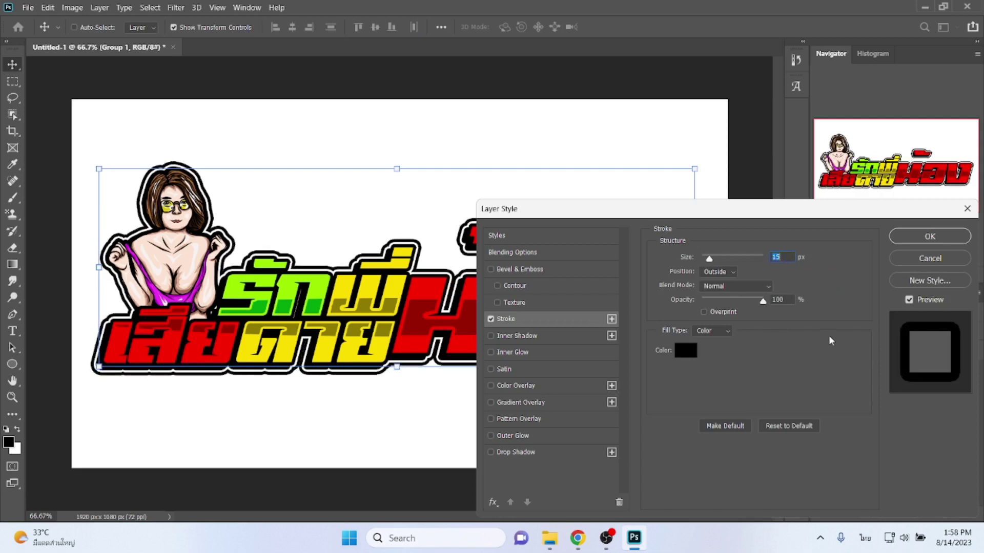
pyautogui.press('Return')
pyautogui.press('j')
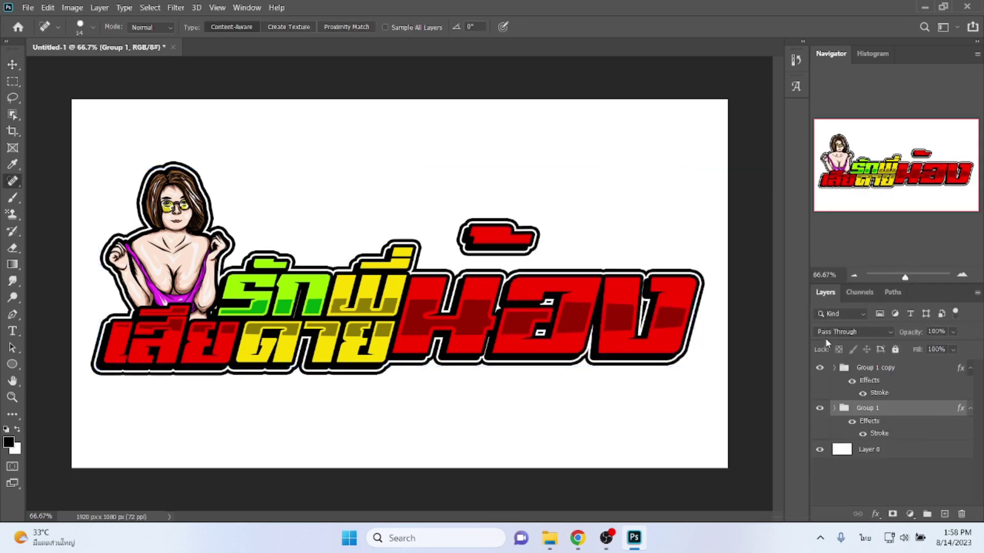
pyautogui.keyDown('shift'); pyautogui.click(895, 368); pyautogui.keyUp('shift')
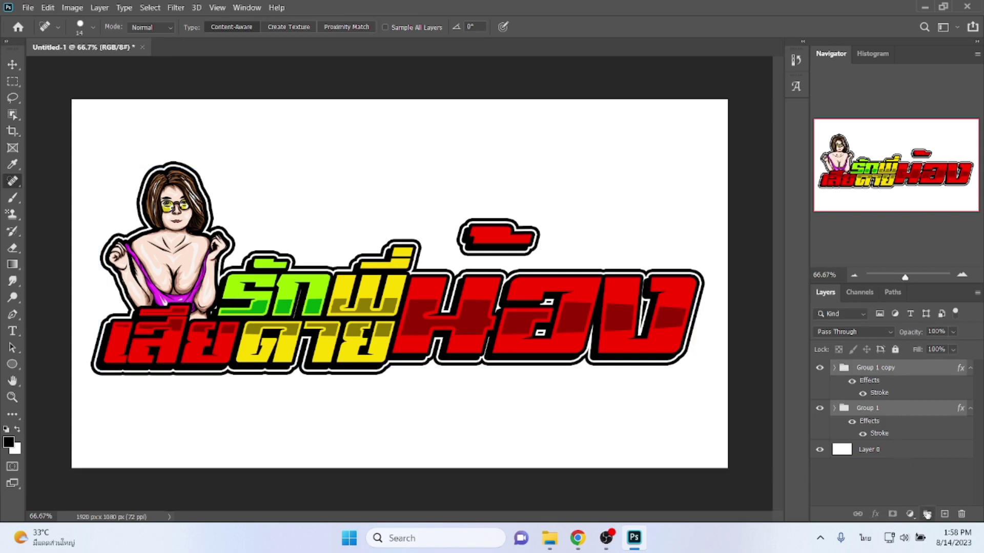
# Group both outlined groups and save as JPEG 'รักพี่เสียดายน้อง' on the Desktop
pyautogui.click(927, 514)
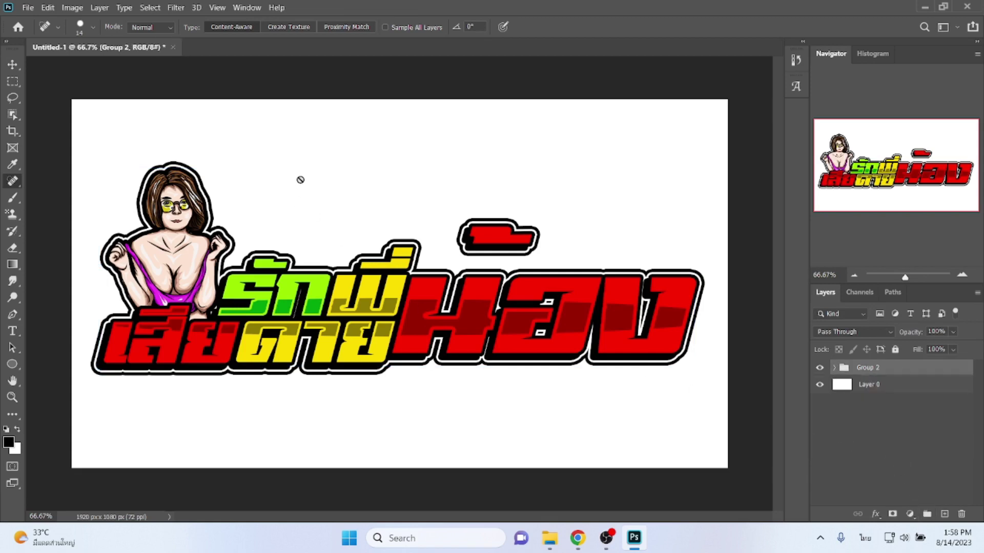
pyautogui.press('v')
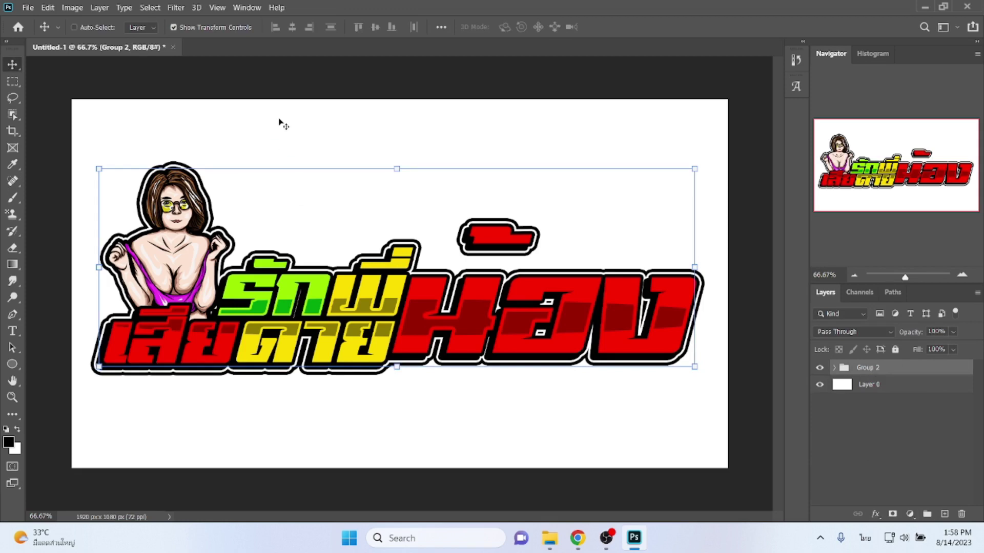
pyautogui.hotkey('ctrl', 's')
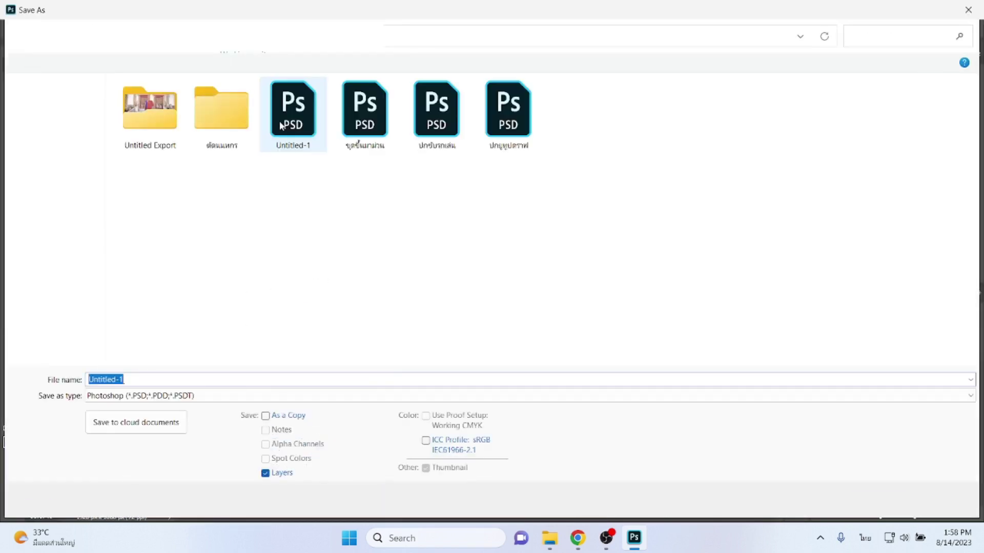
pyautogui.write('รัก')
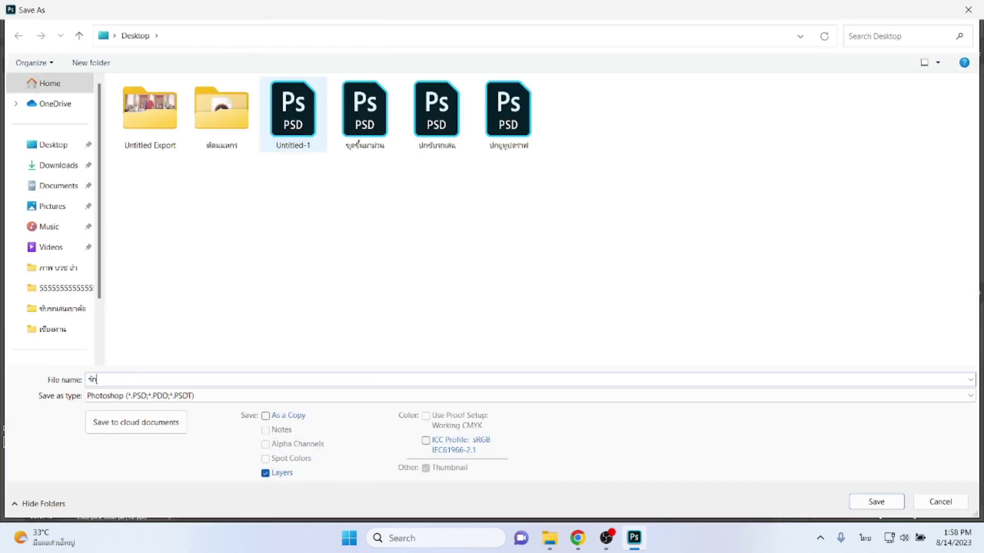
pyautogui.write('พี่เสีย')
pyautogui.write('ดาย')
pyautogui.write('น้อง')
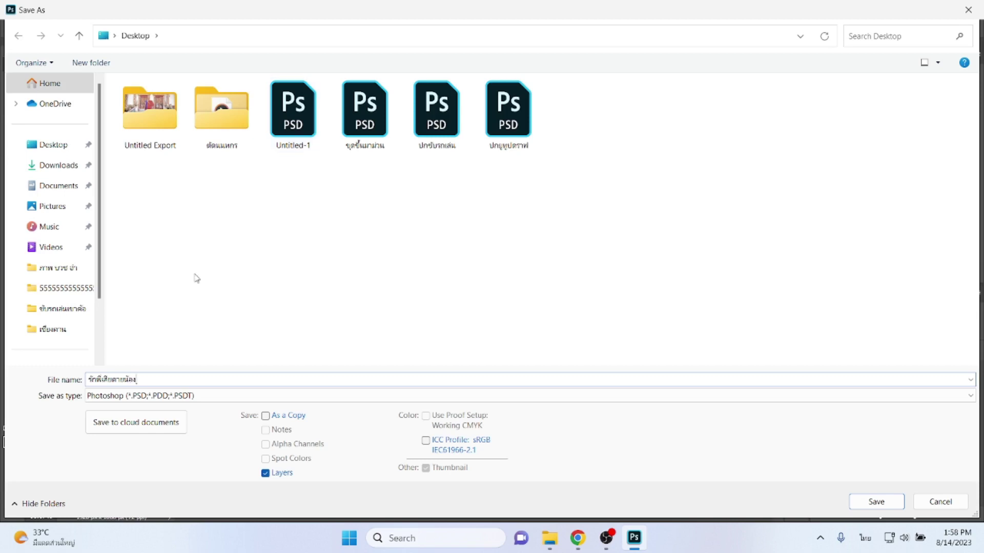
pyautogui.click(209, 392)
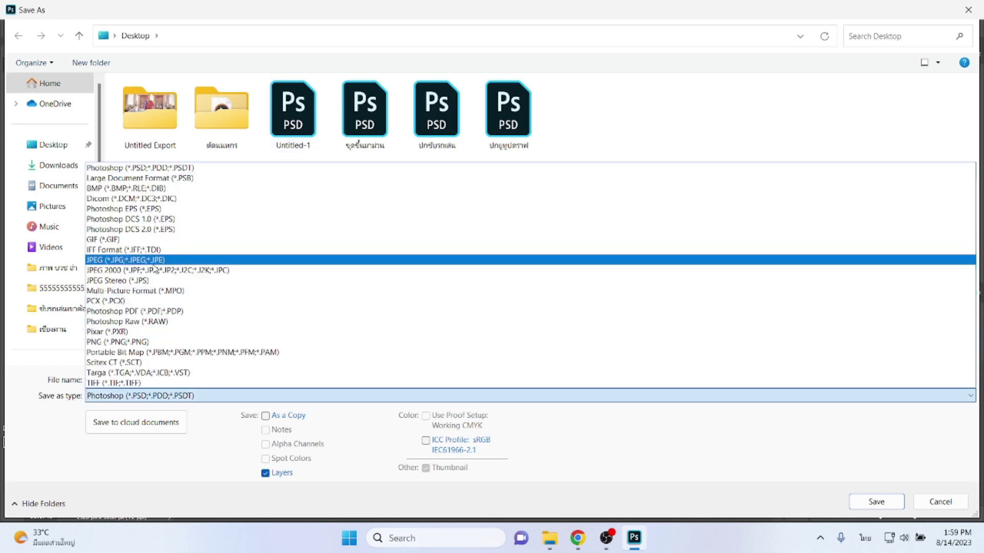
pyautogui.click(154, 260)
pyautogui.press('Return')
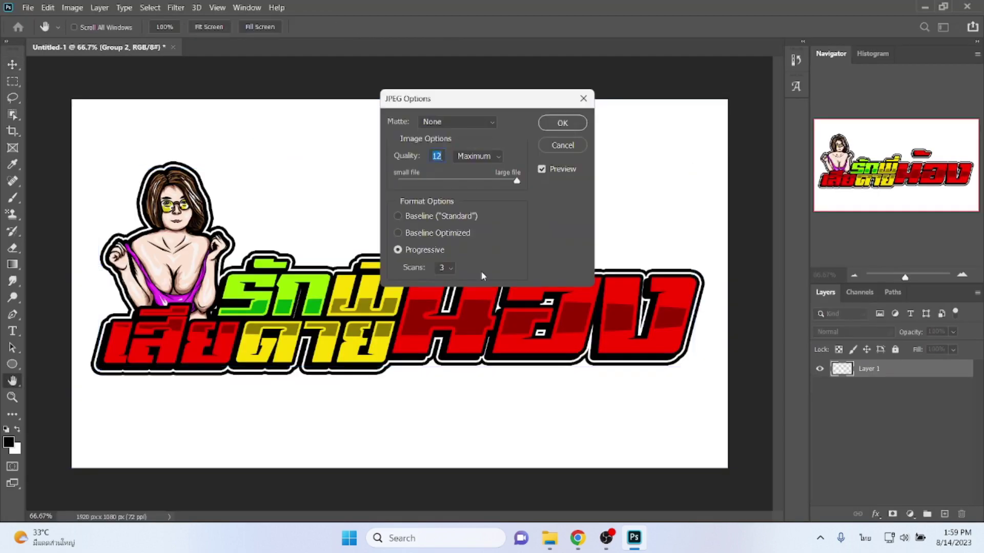
pyautogui.press('Return')
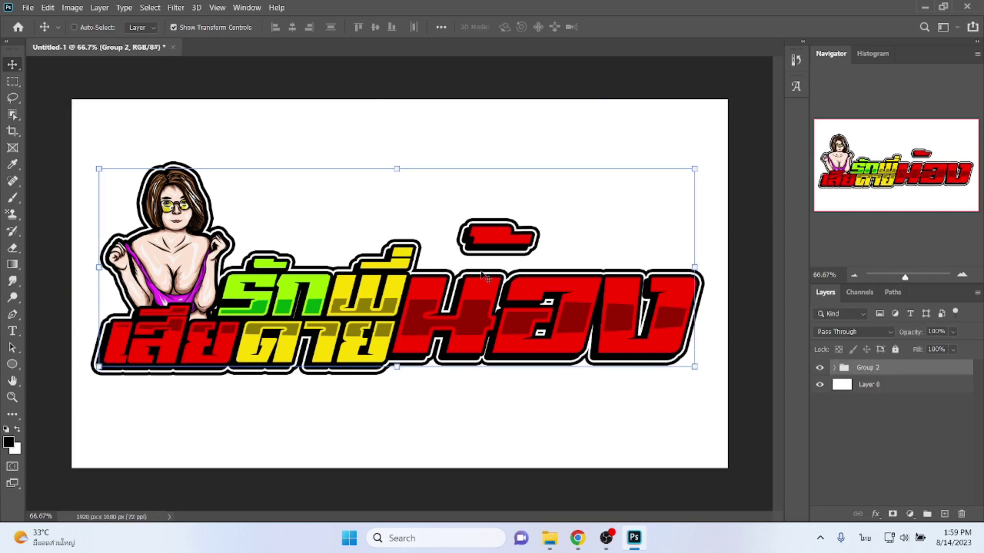
# Minimise Photoshop and File Explorer, then open the saved JPG logo from the desktop
pyautogui.click(925, 7)
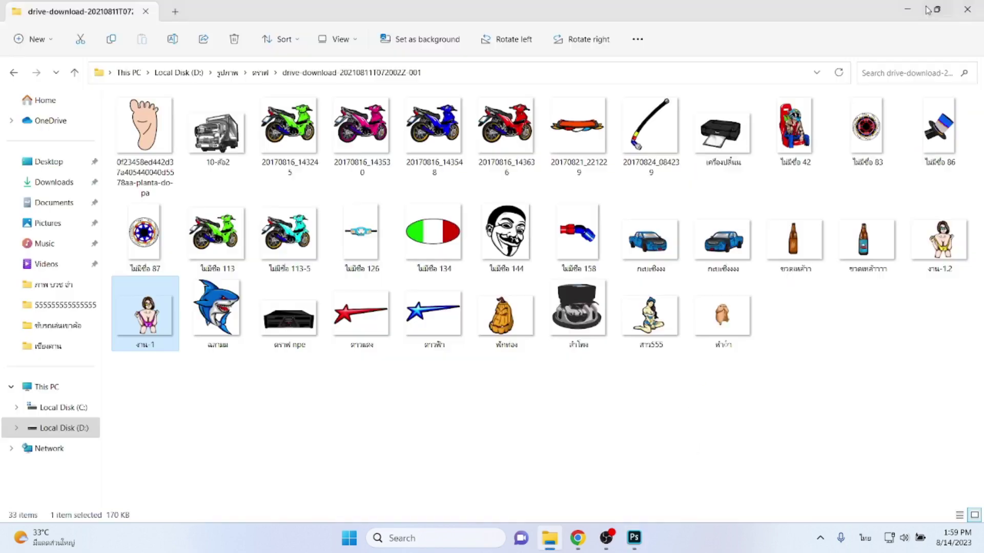
pyautogui.click(908, 11)
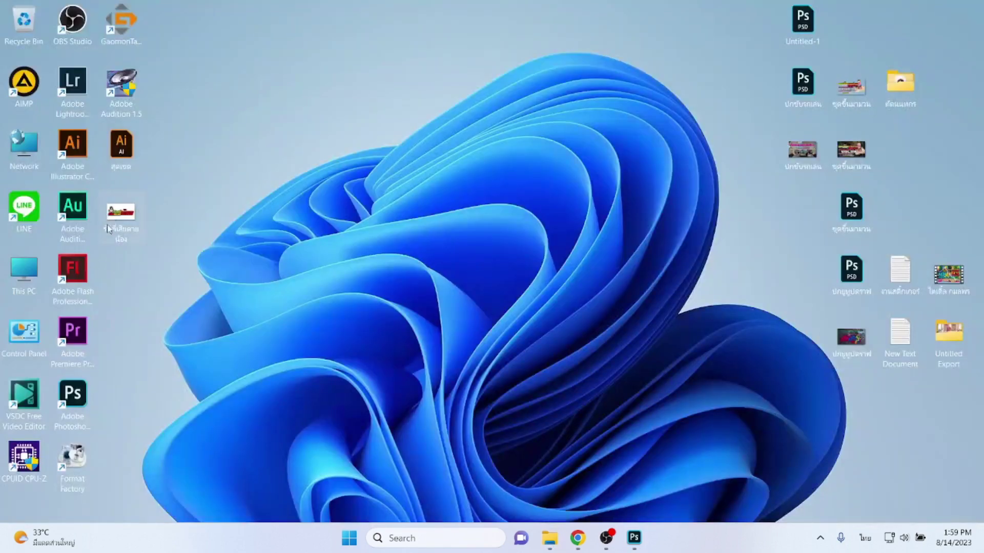
pyautogui.doubleClick(118, 214)
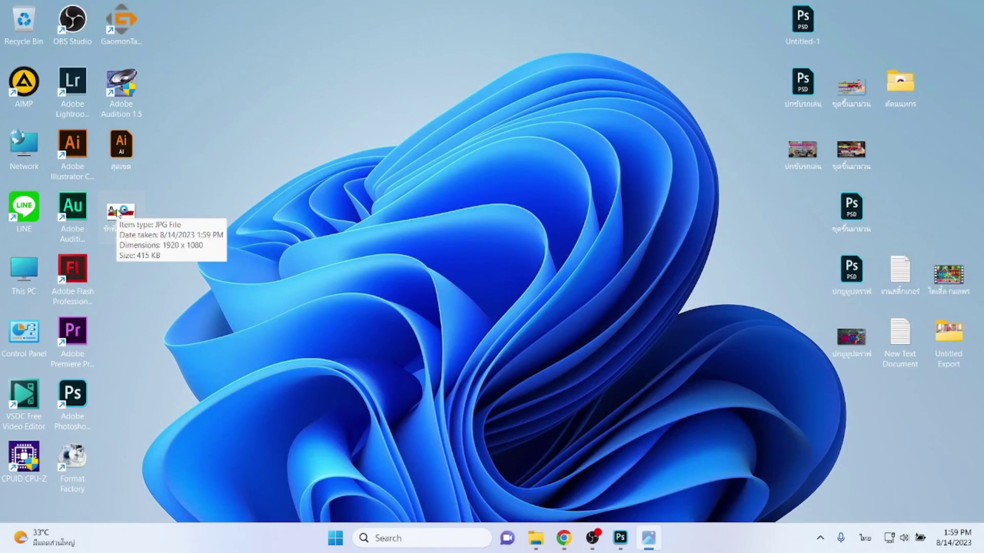